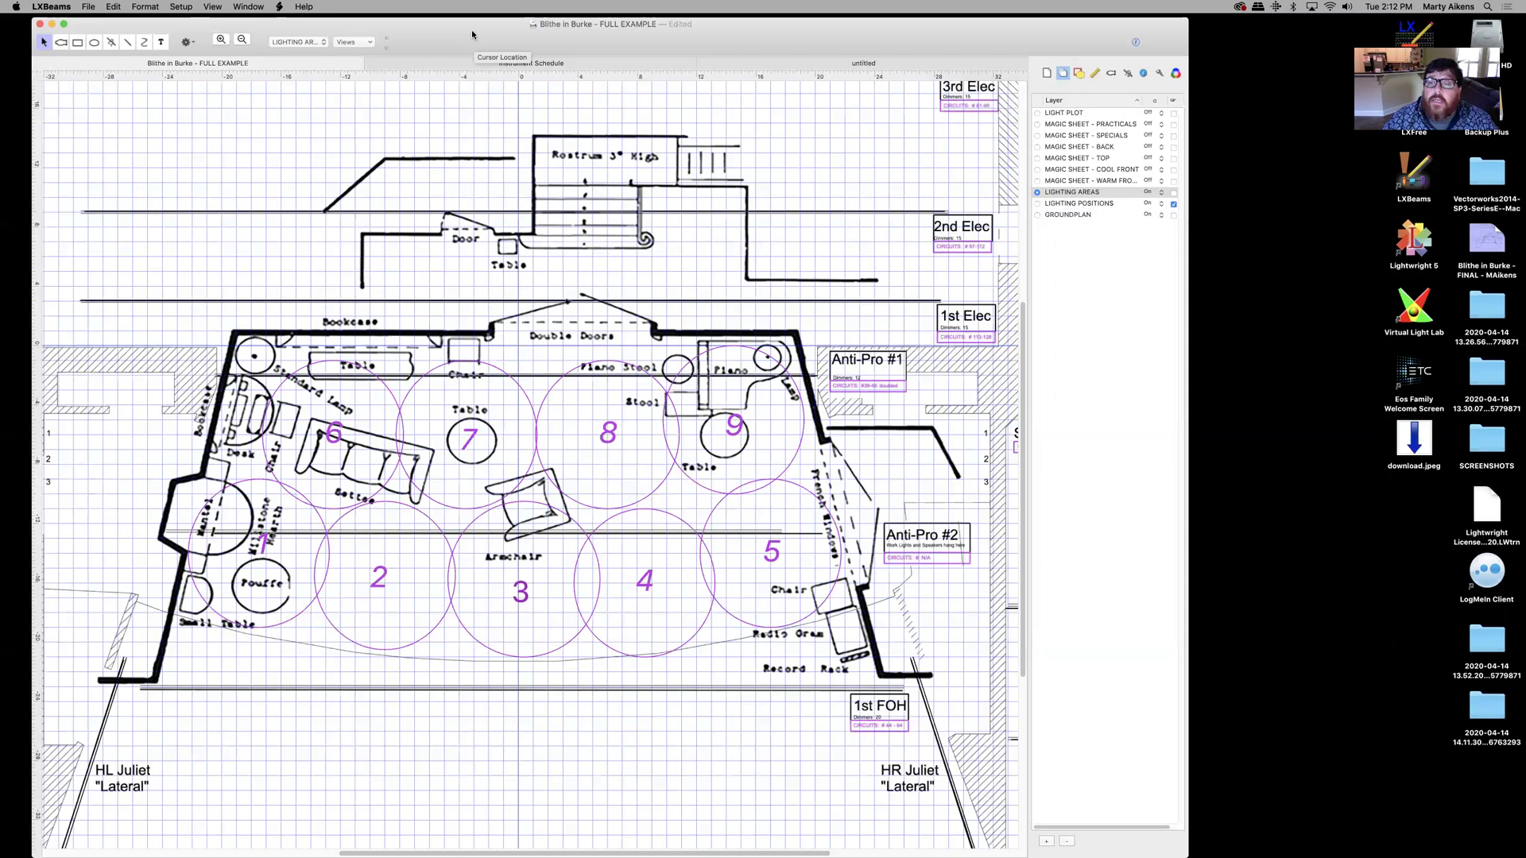
Switch to the saved FULL PLOT view and toggle the LIGHT PLOT layer Off, then On
click(337, 43)
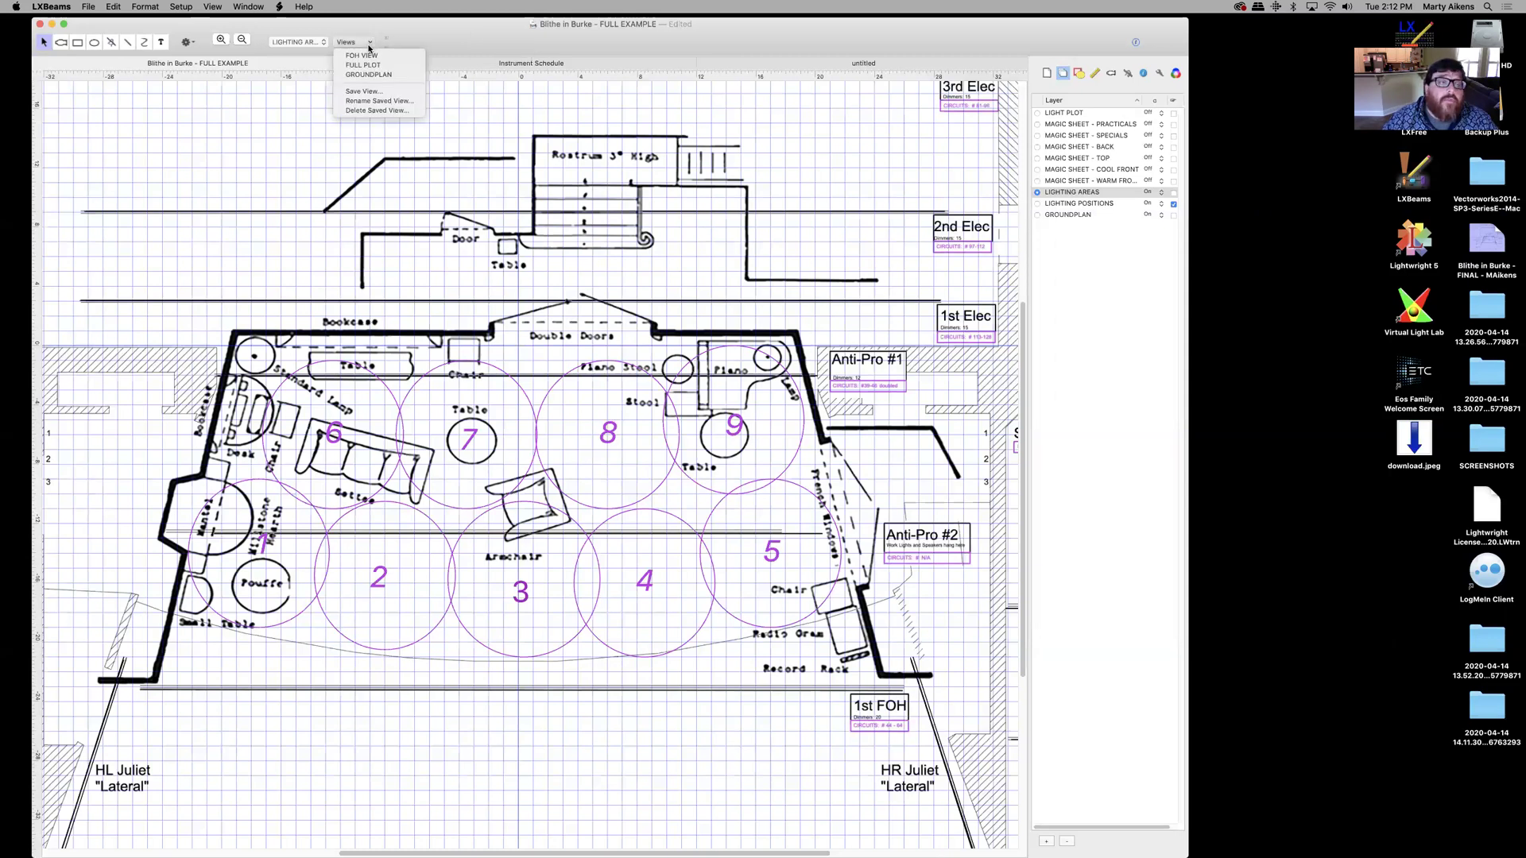
click(372, 65)
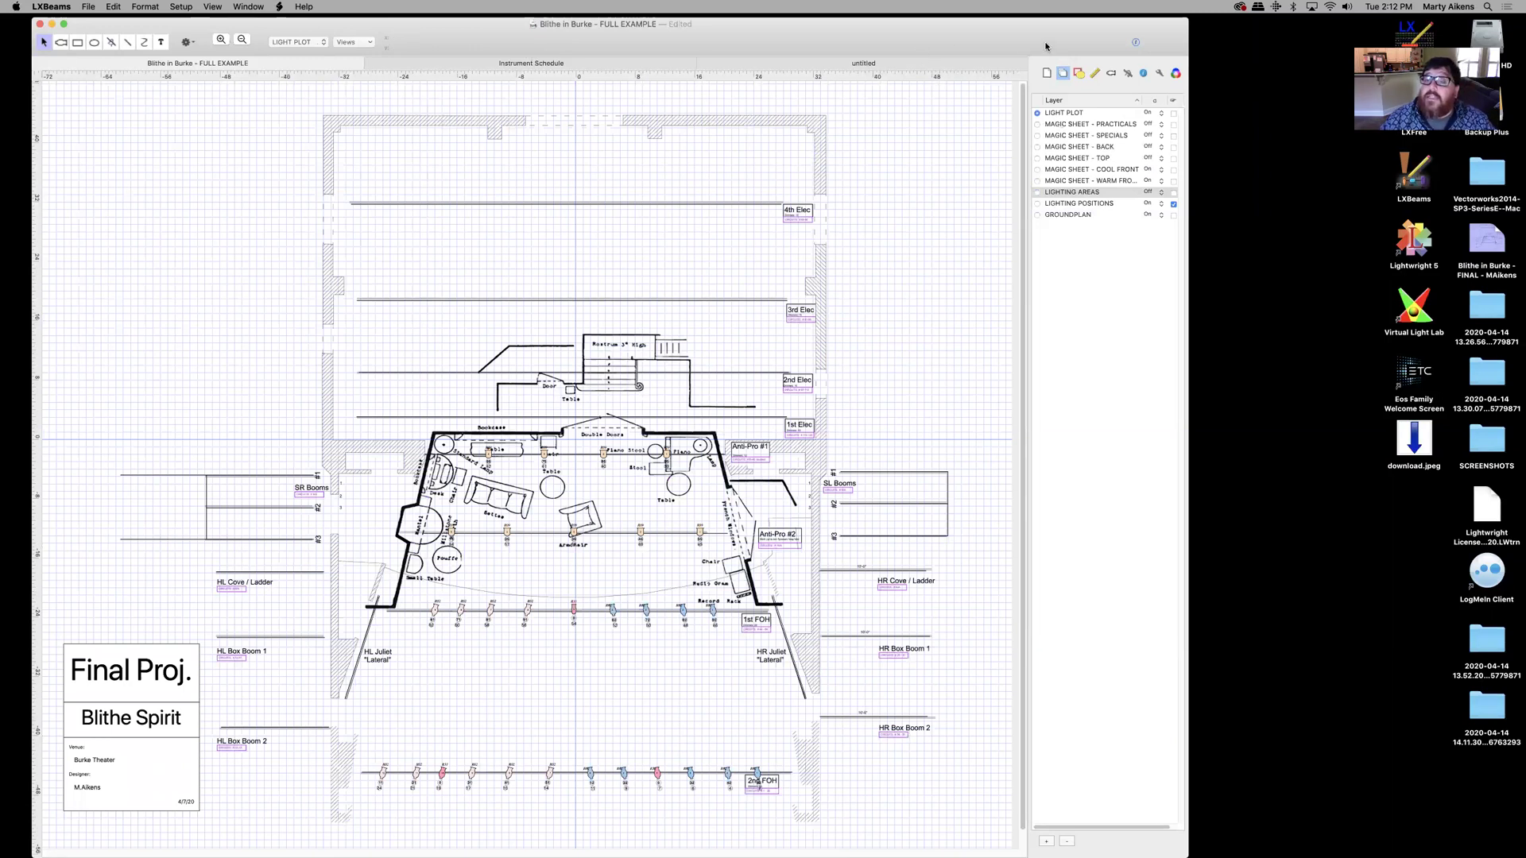
click(1161, 113)
click(1156, 125)
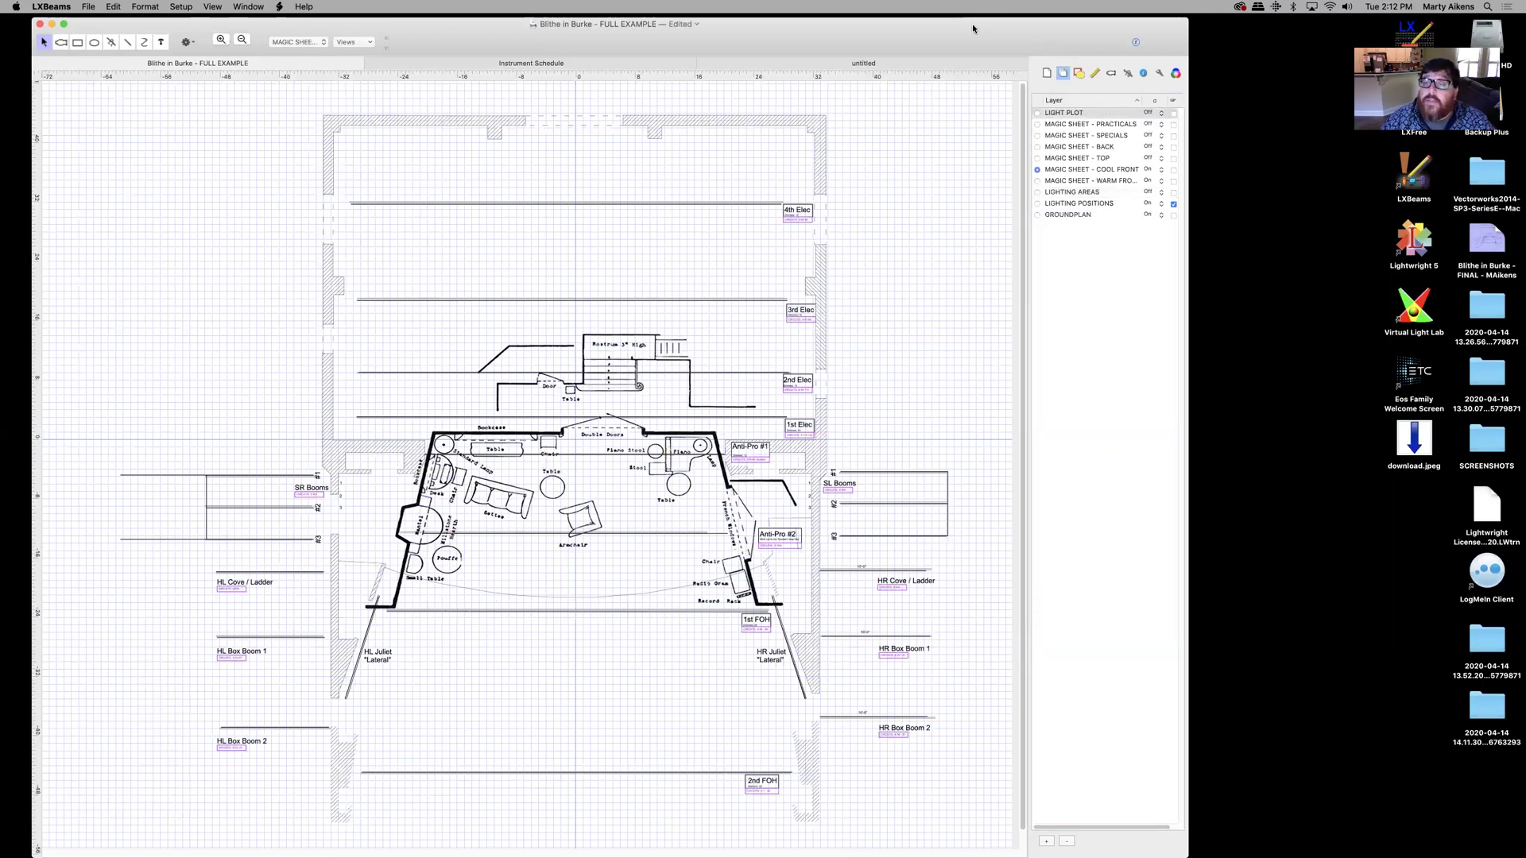
click(1161, 113)
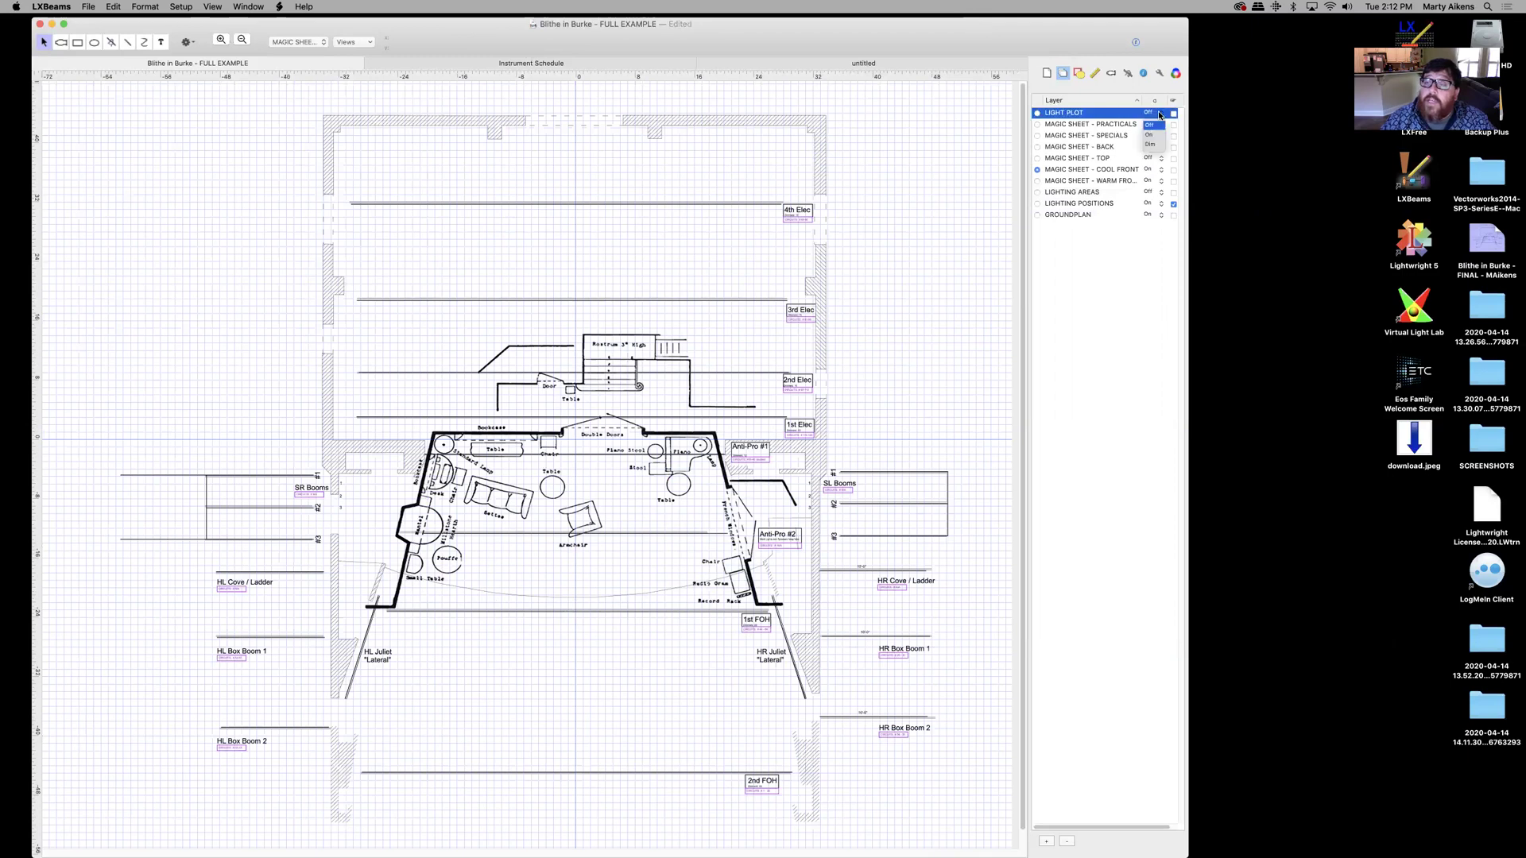
click(1156, 136)
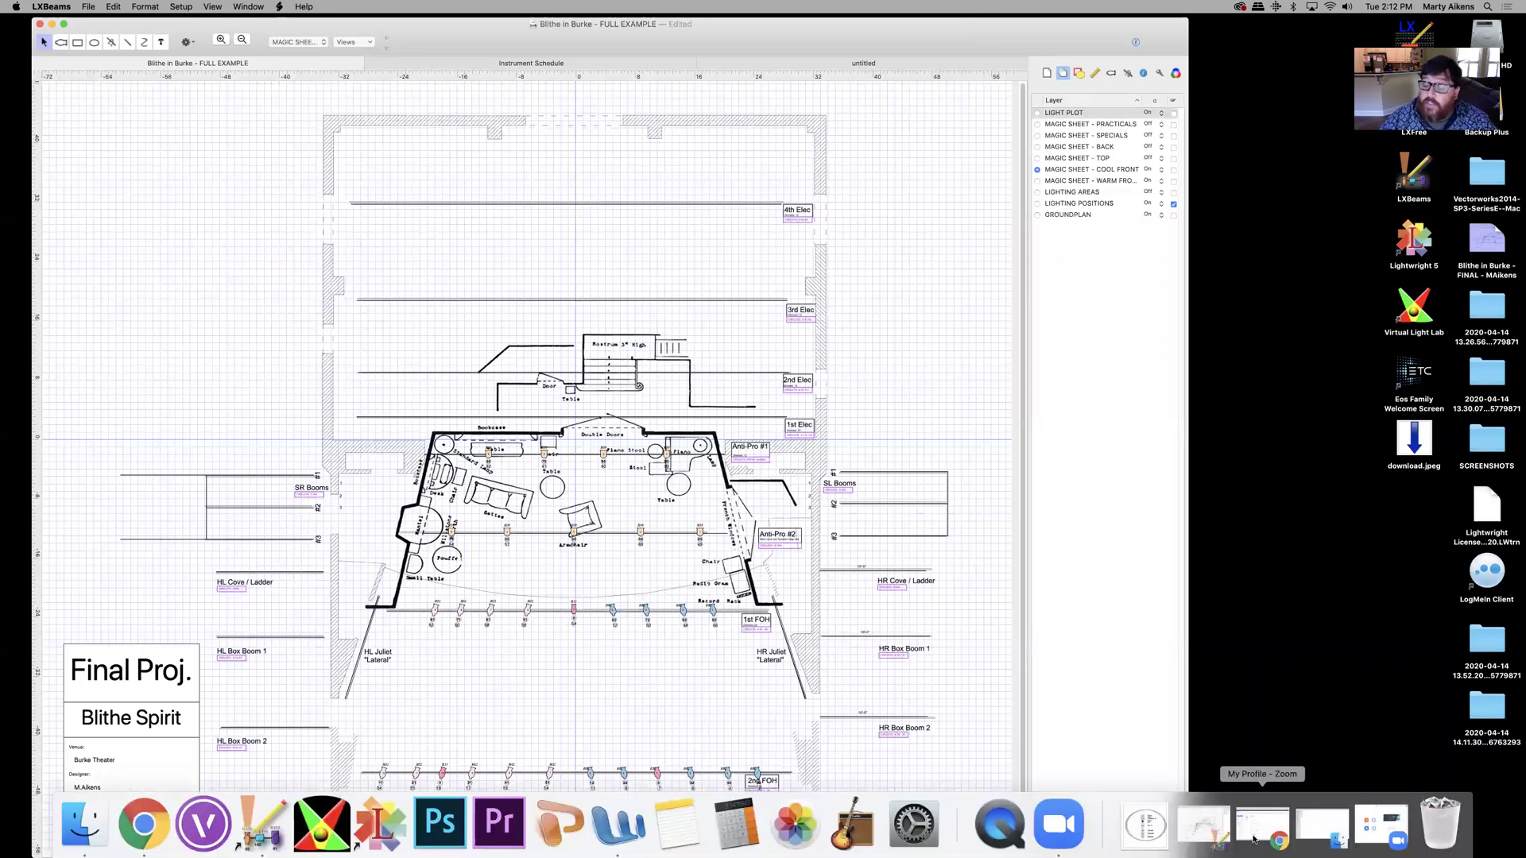
Bring up the CONTROL / MAGIC SHEETS deck in Chrome and step through slides 9 and 10 to slide 11
click(1253, 840)
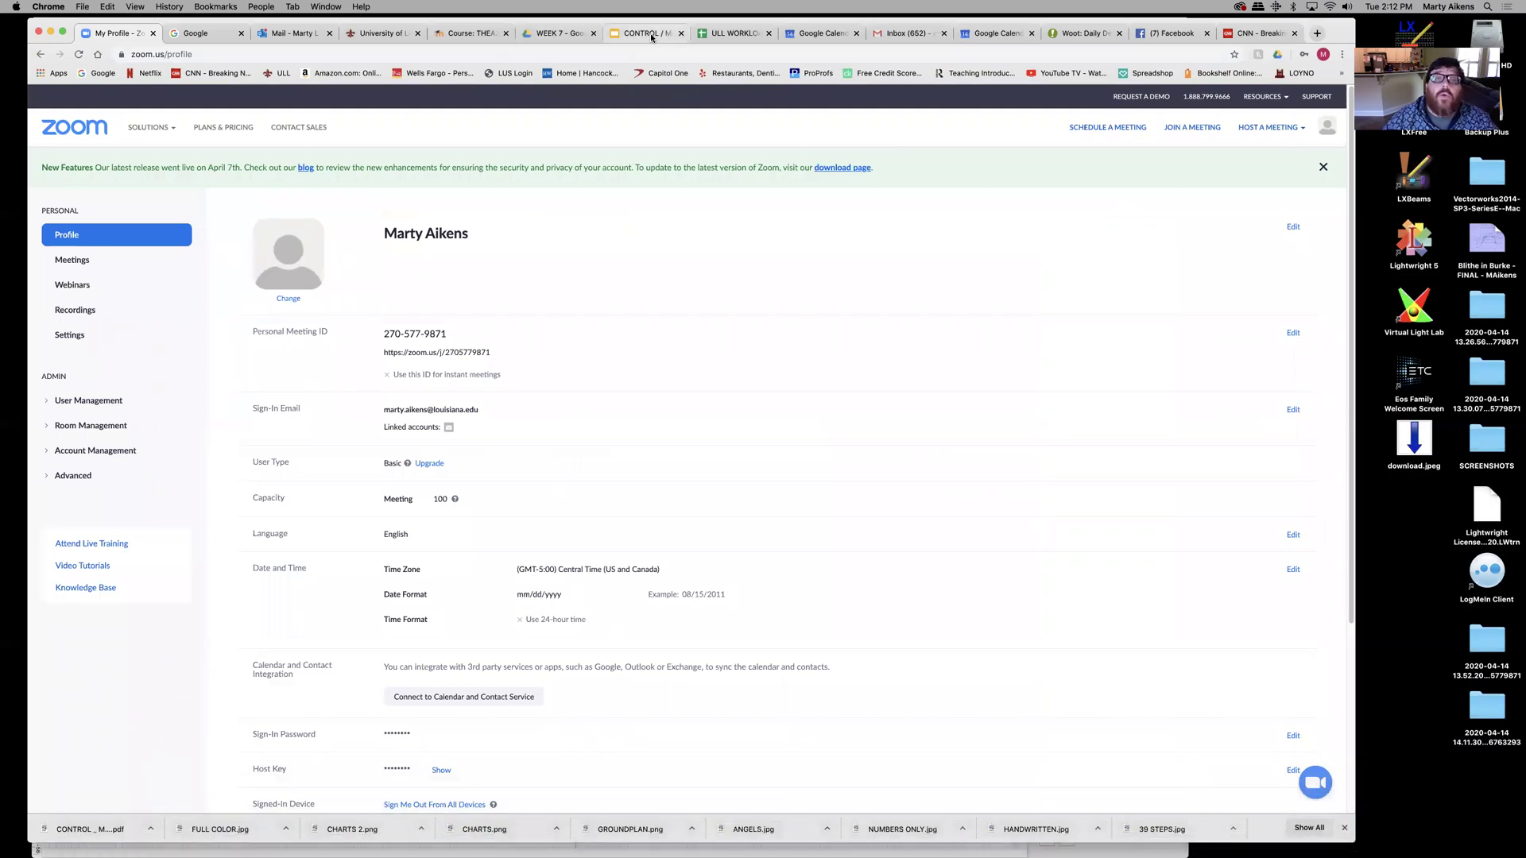
click(651, 37)
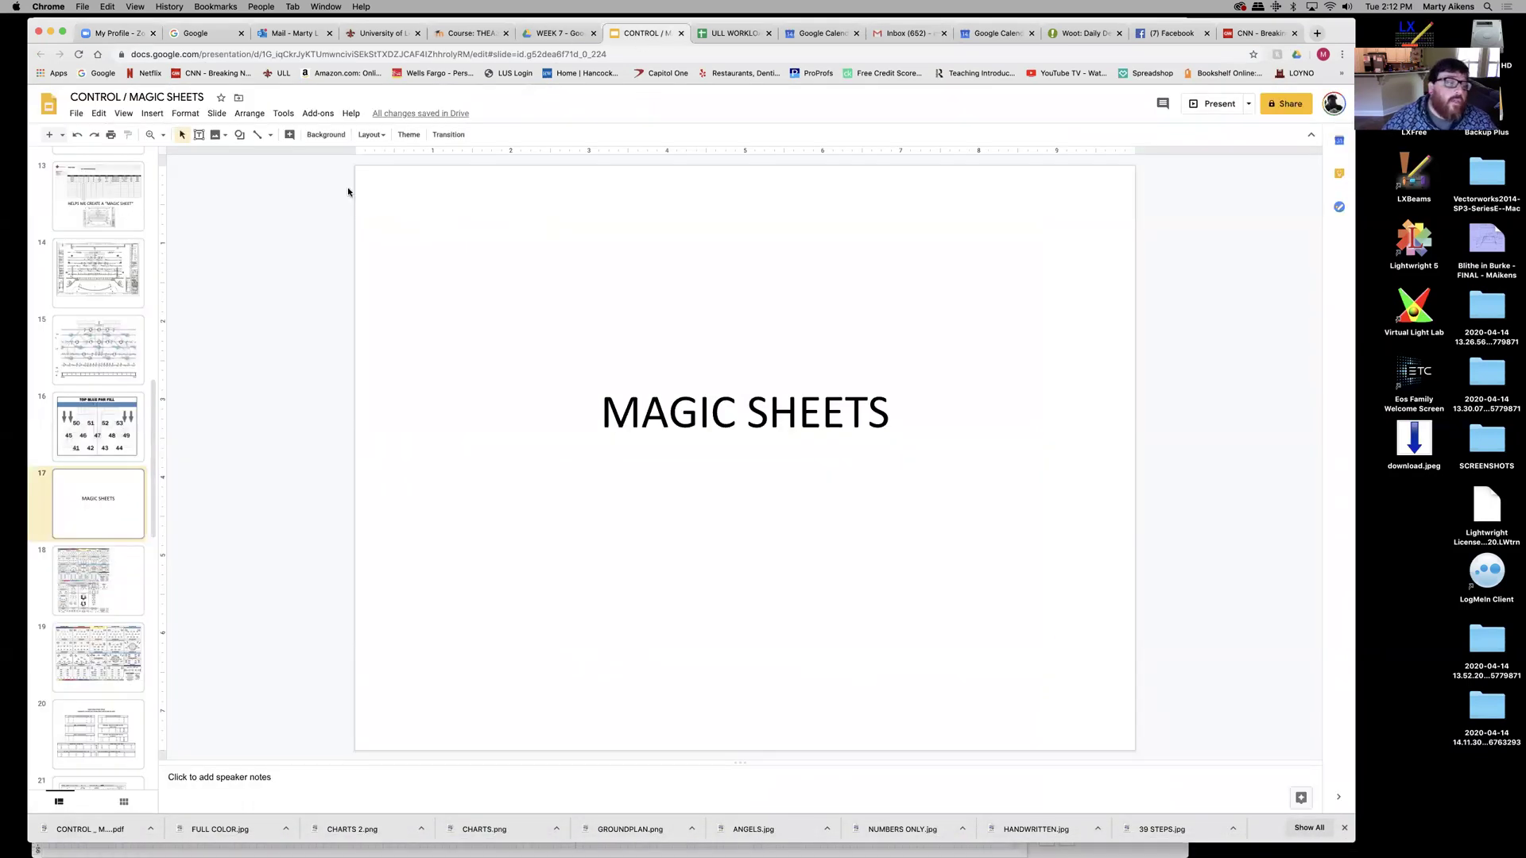
drag(151, 408, 170, 306)
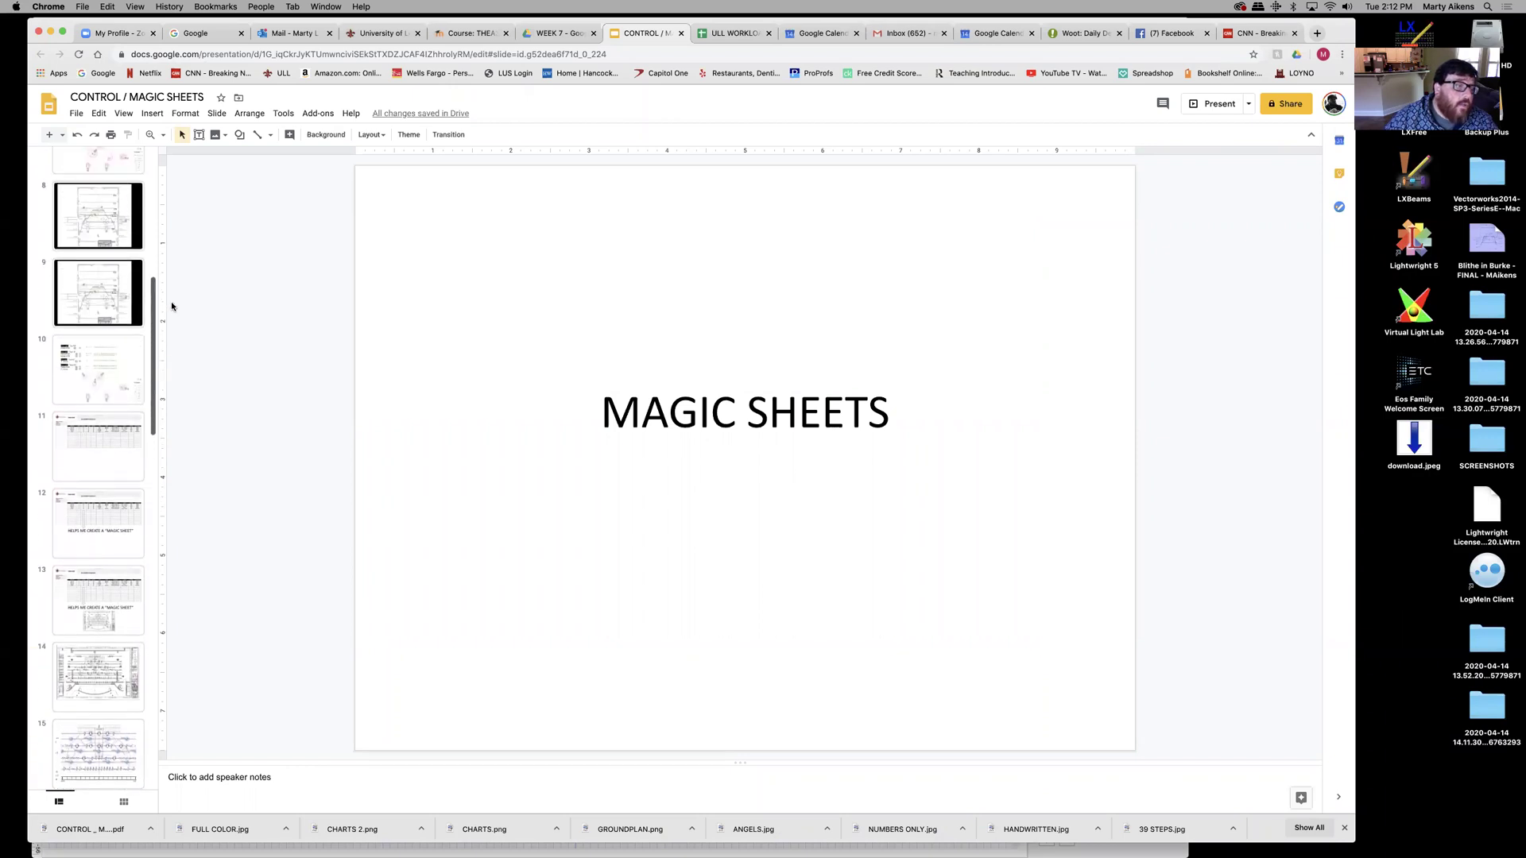
click(102, 288)
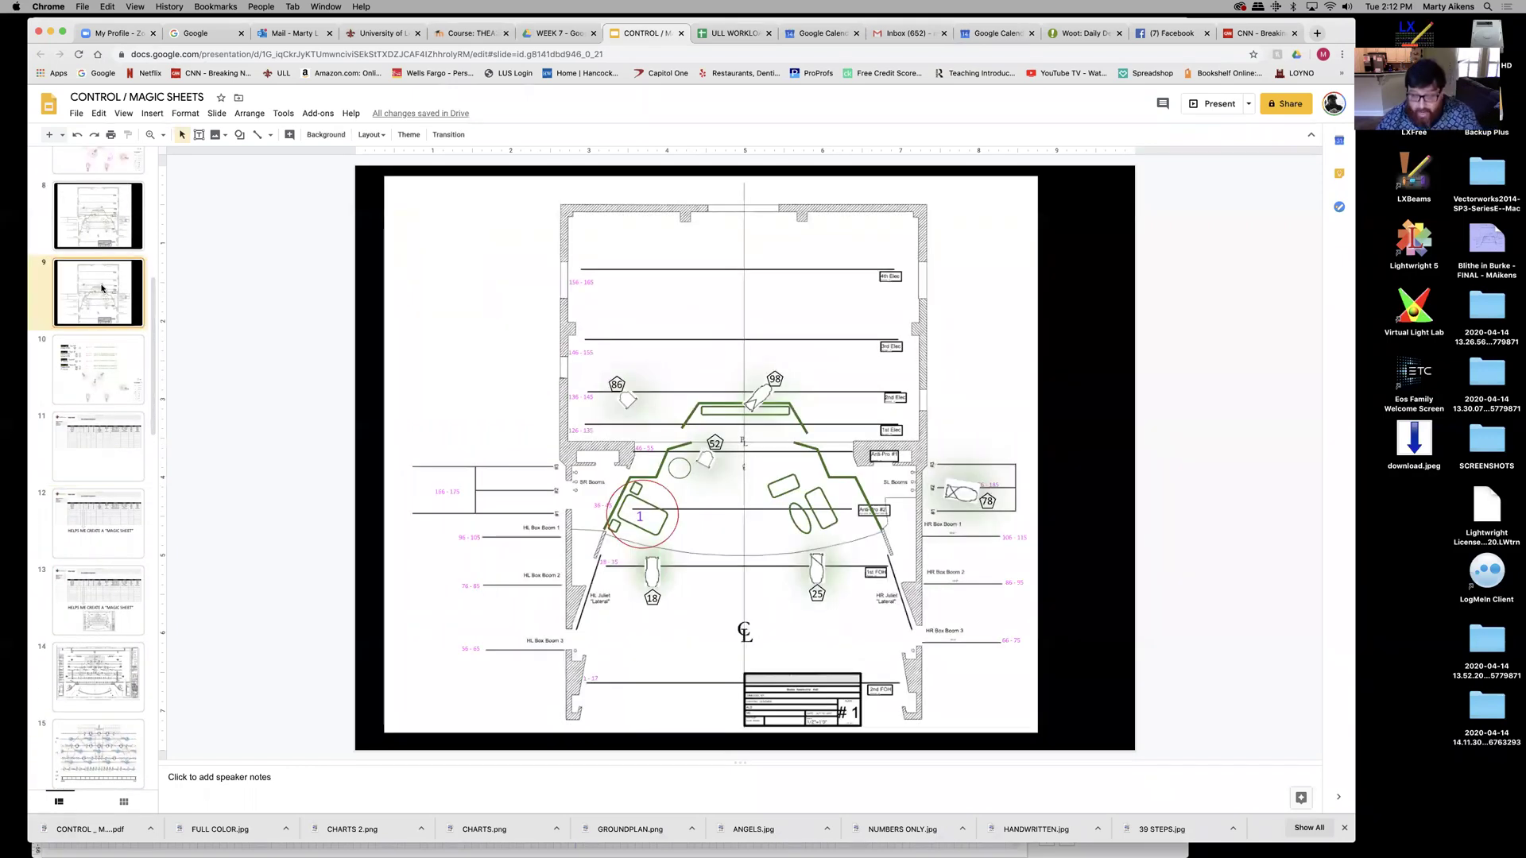
key(Down)
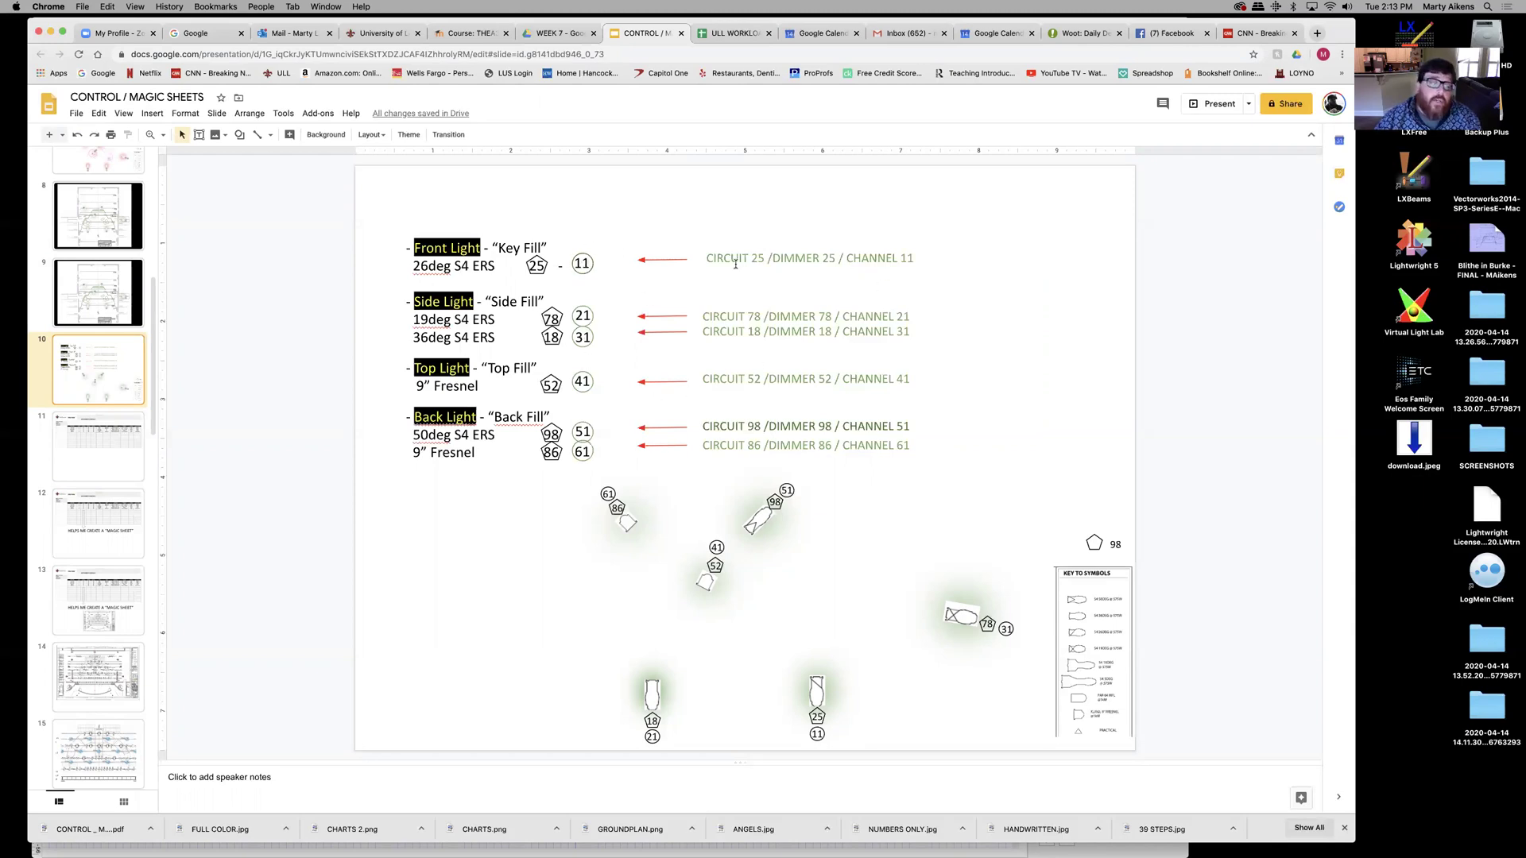
click(125, 439)
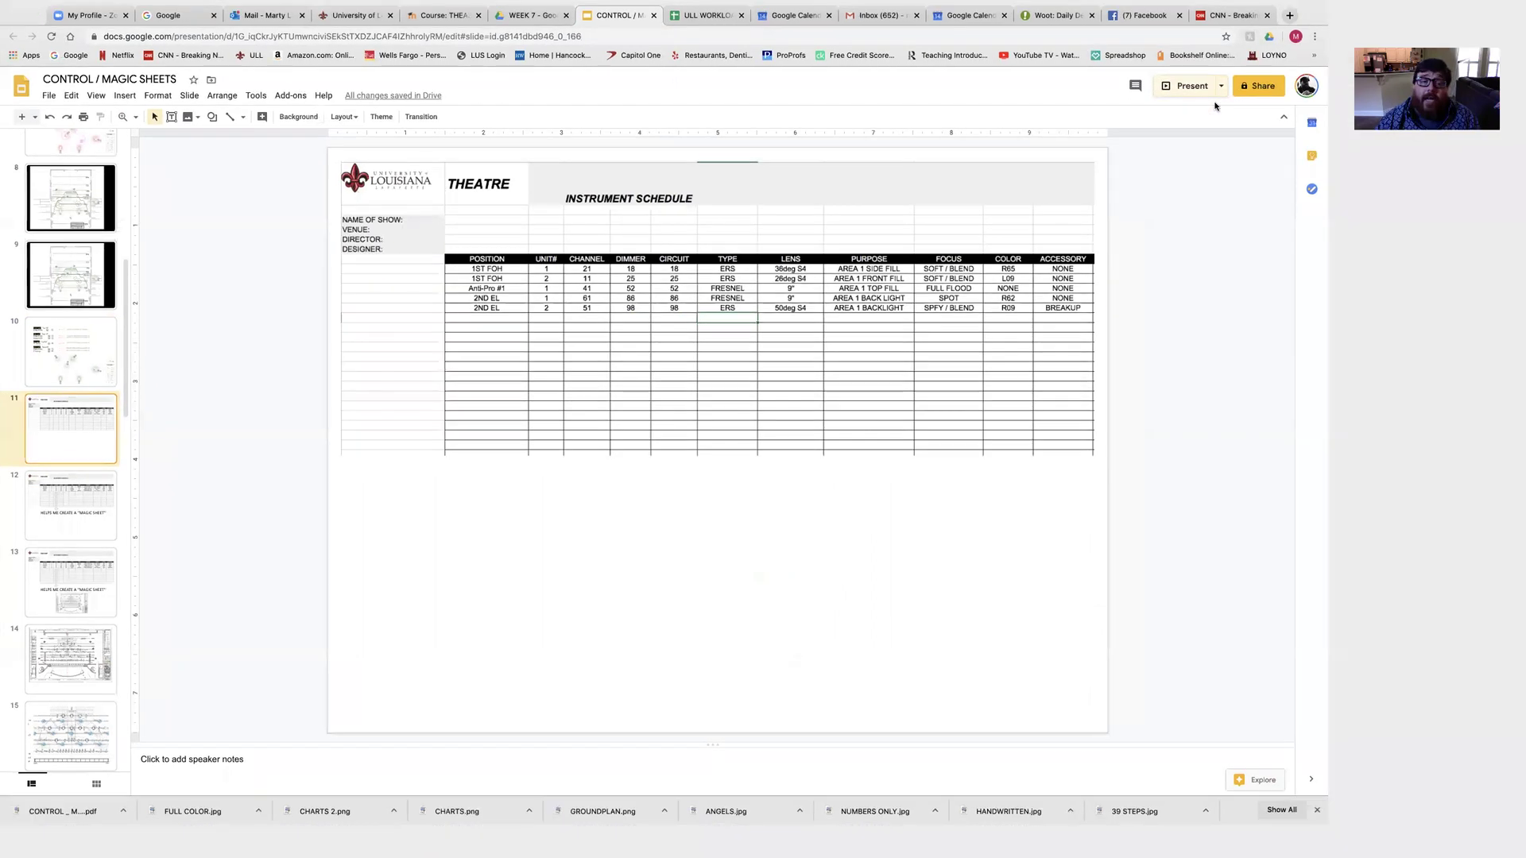
Present full screen, stepping past the explanation, enlarged plot and TOP BLUE PAR FILL slides to MAGIC SHEETS
click(1214, 103)
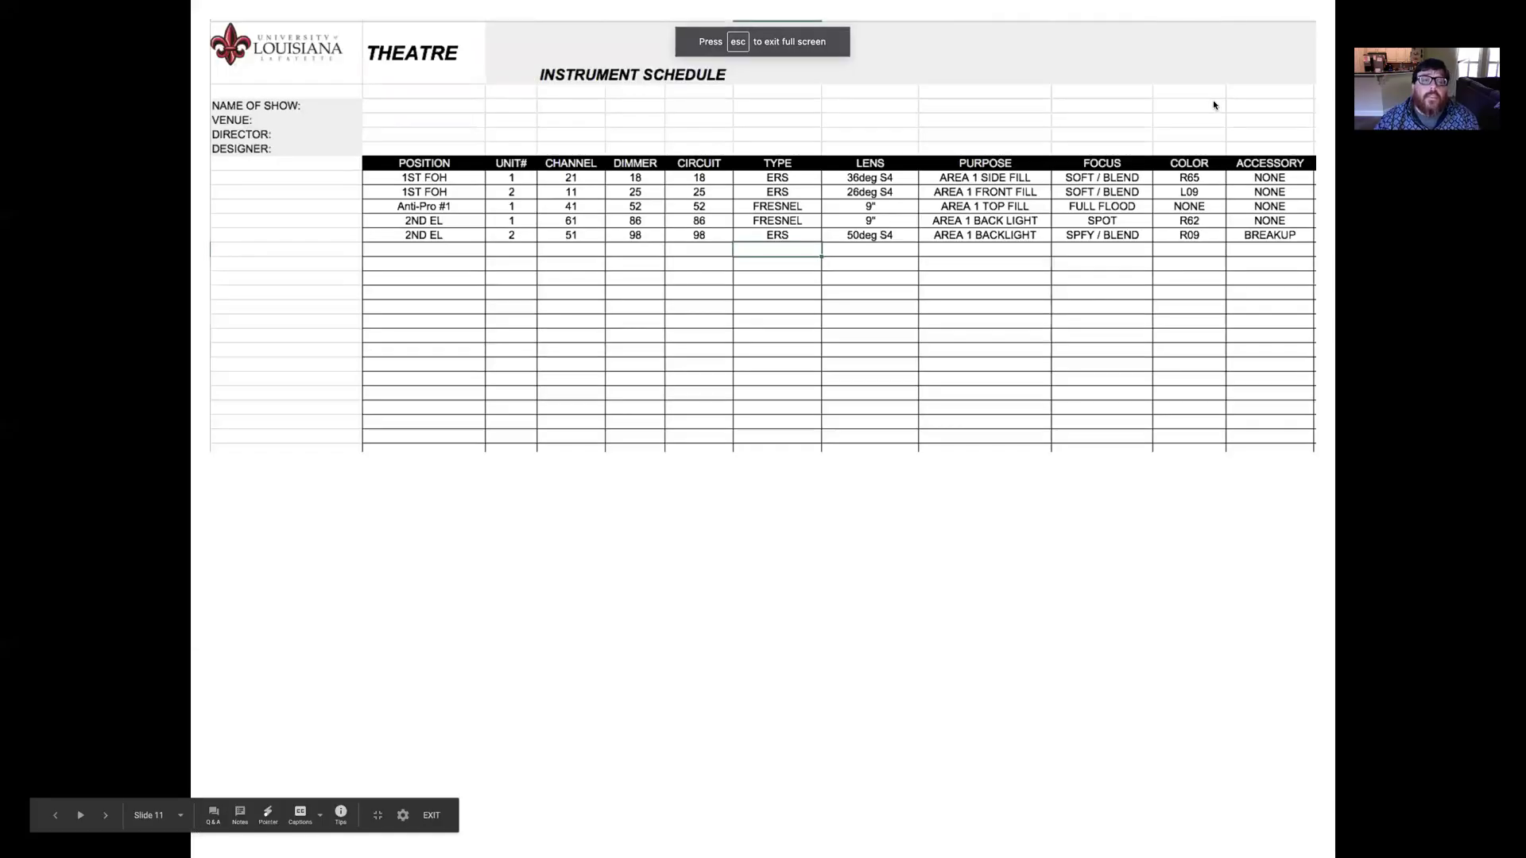
key(Right)
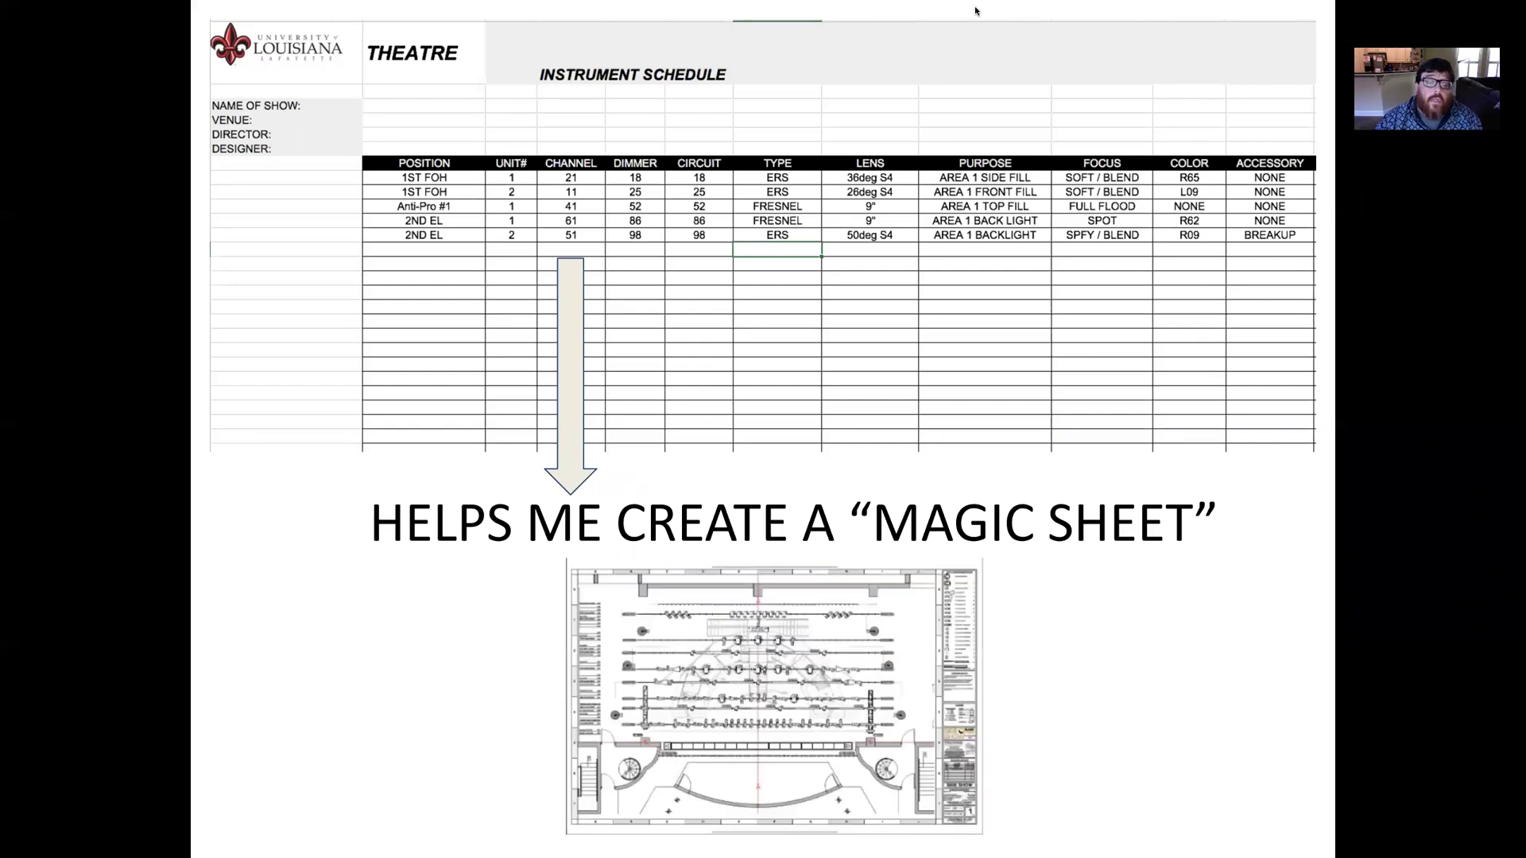
key(Right)
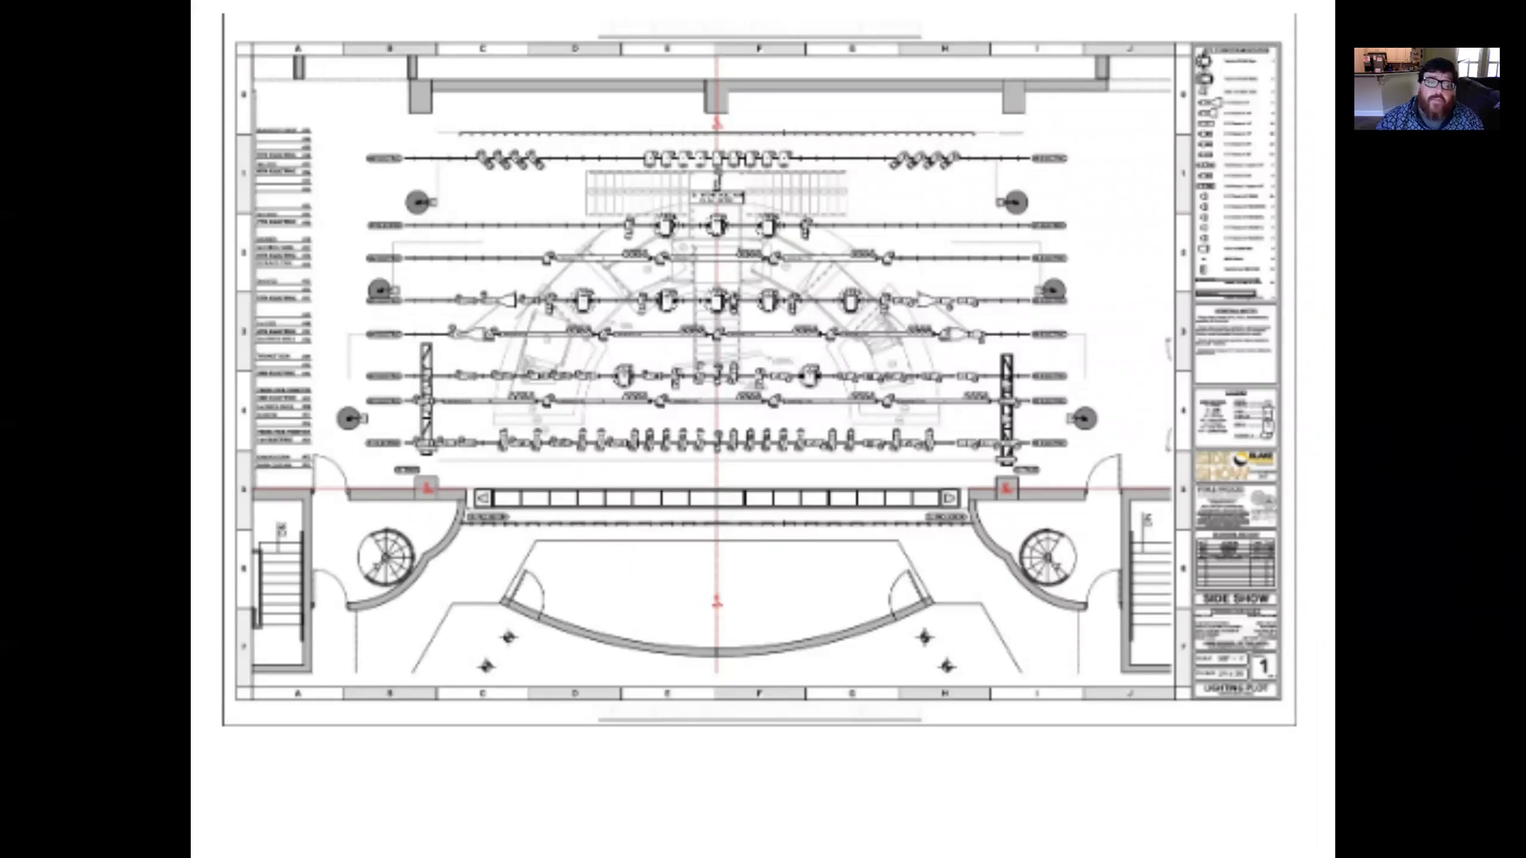
key(Right)
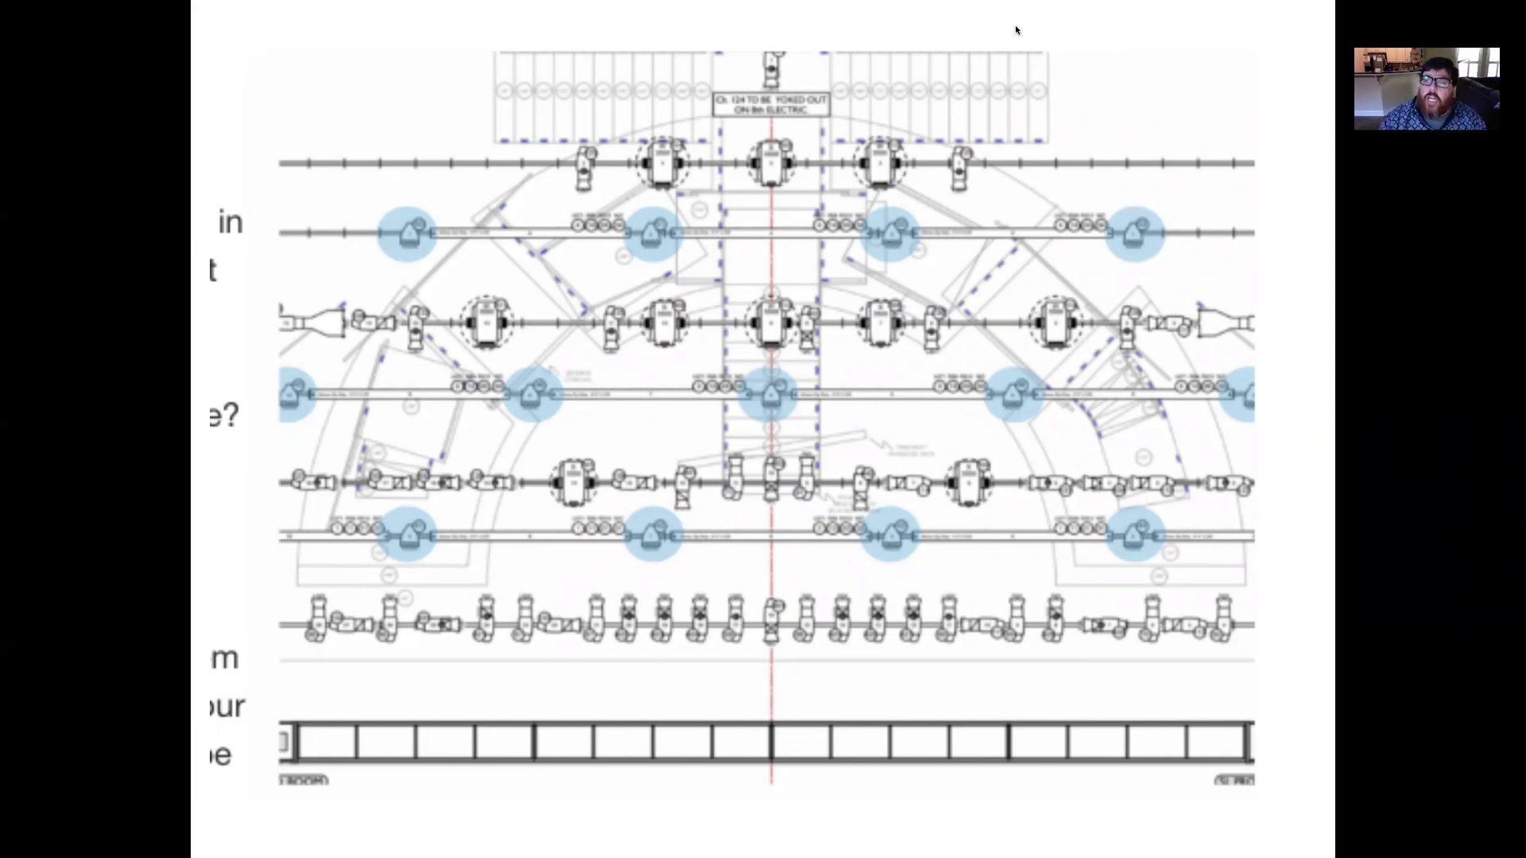
key(Right)
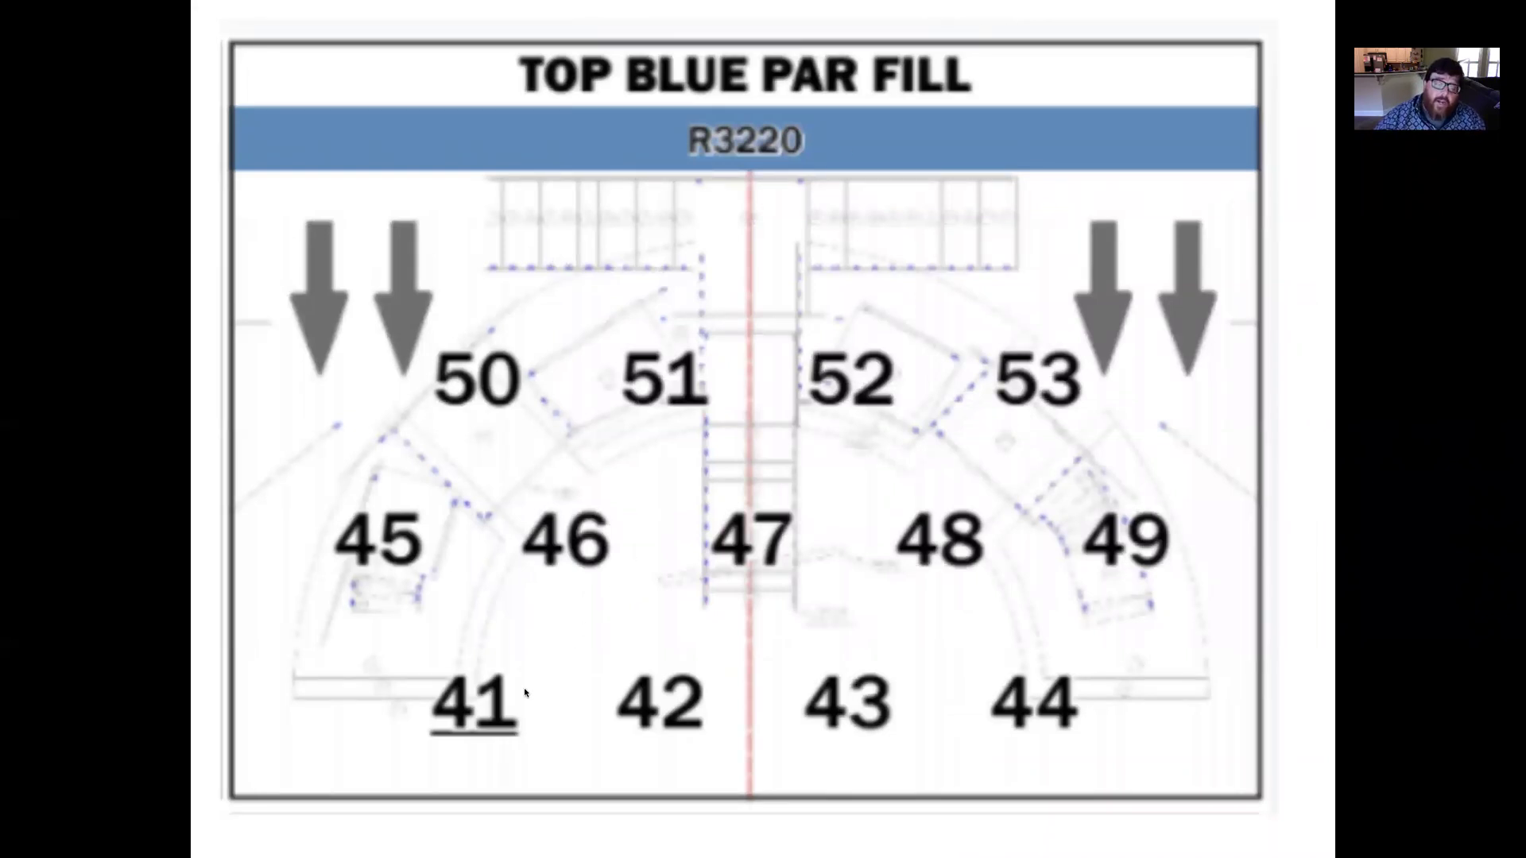
click(473, 718)
click(474, 718)
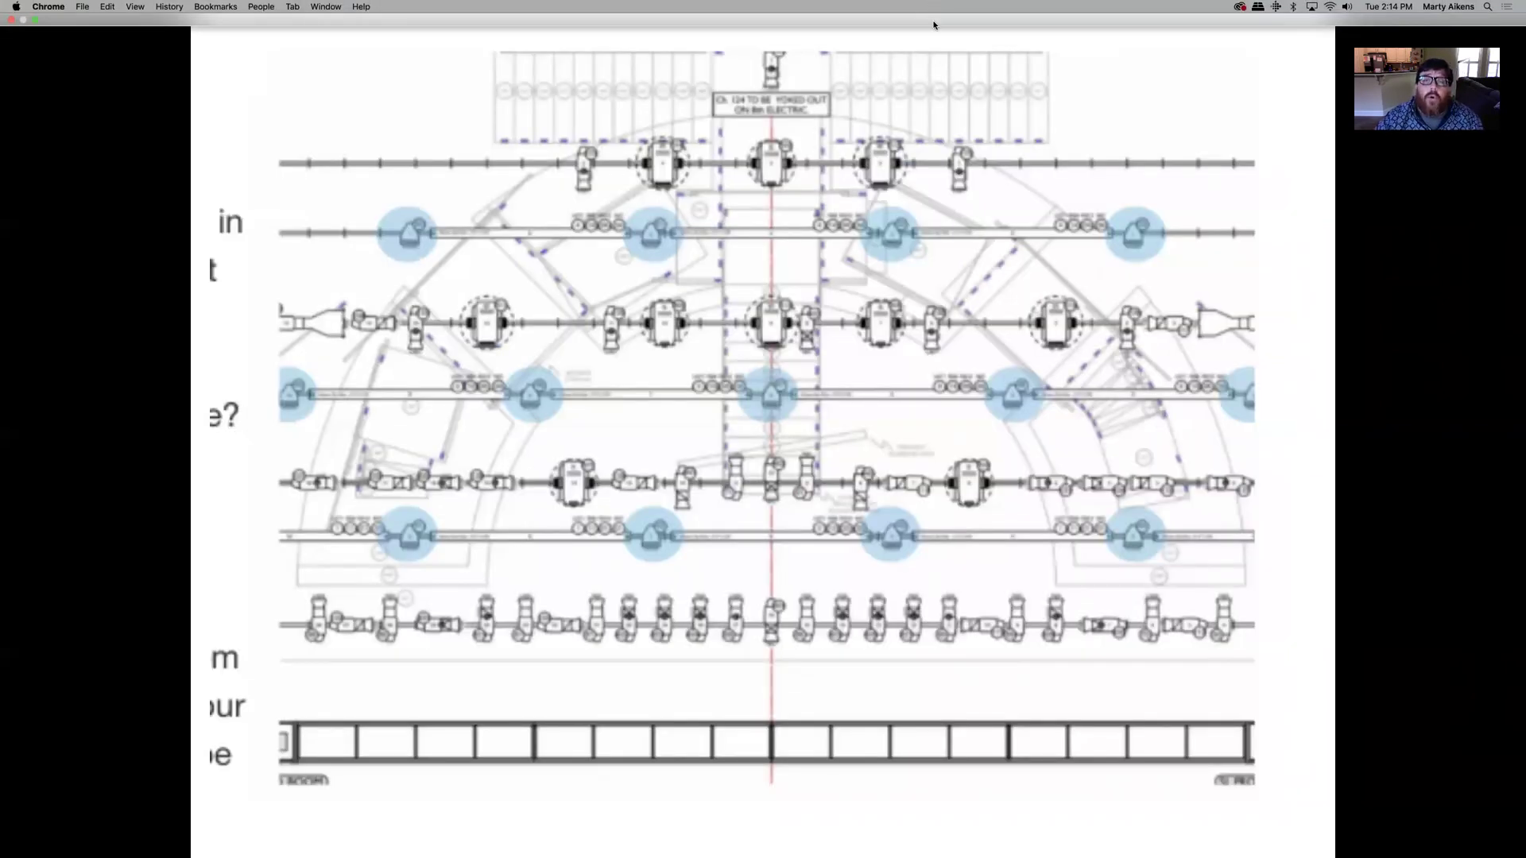
key(Left)
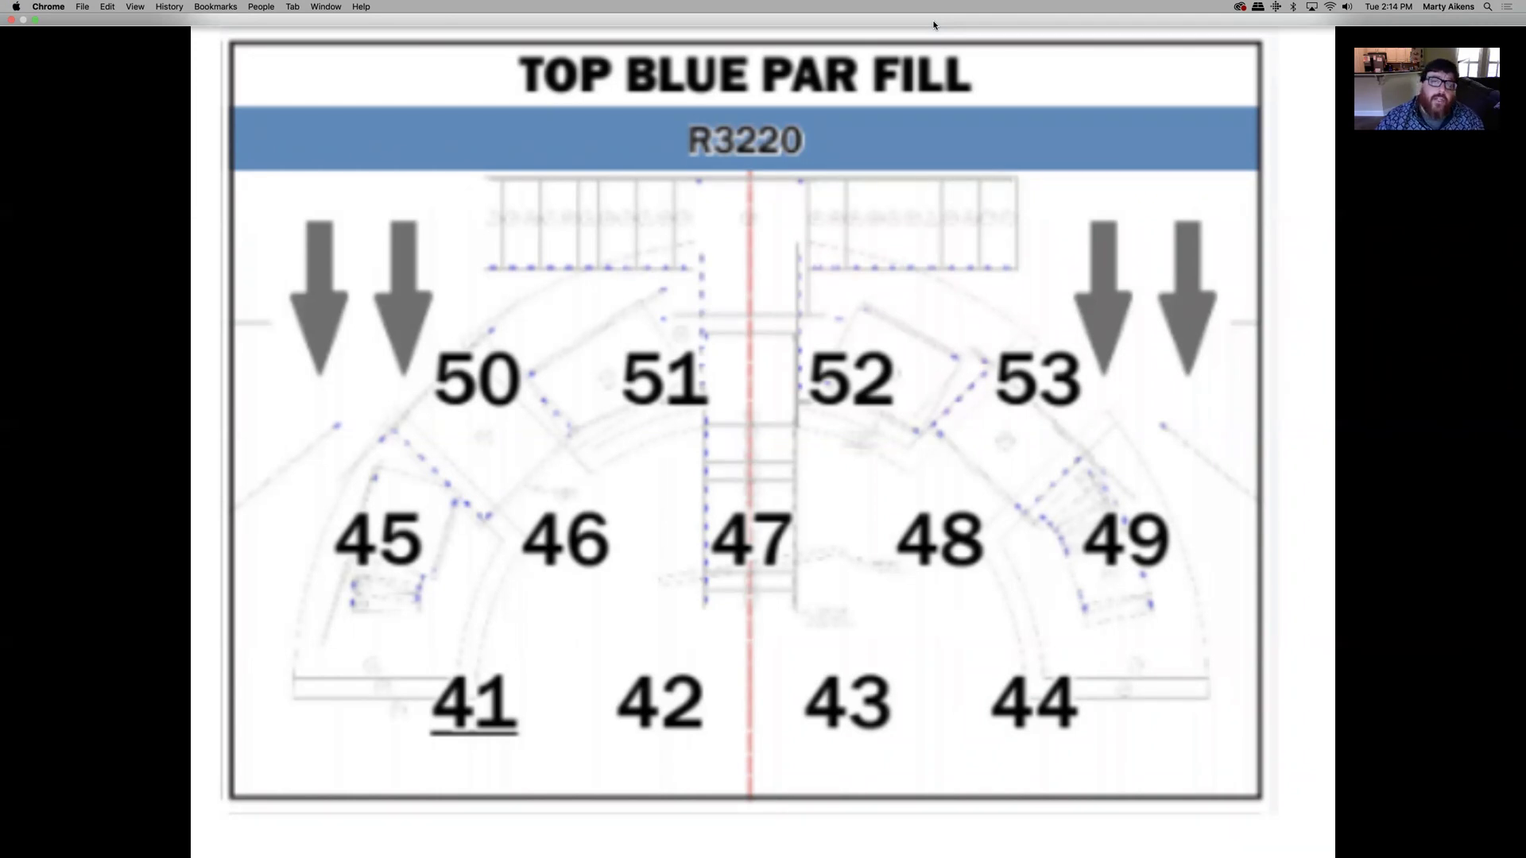
key(Right)
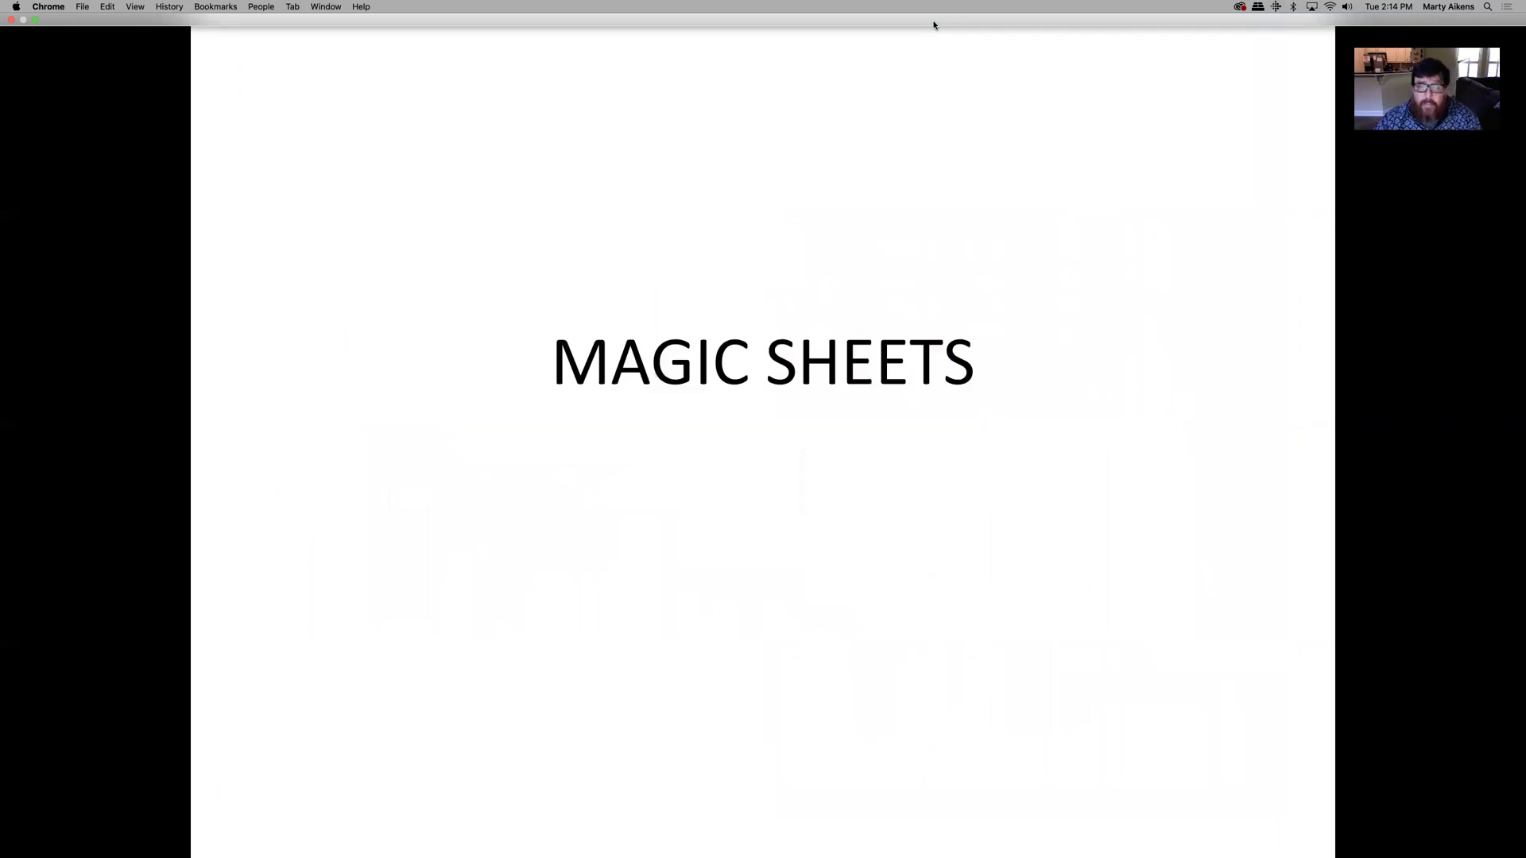
Advance to the full magic sheet image, then to the SIDE SHOW magic sheet close-up
key(Right)
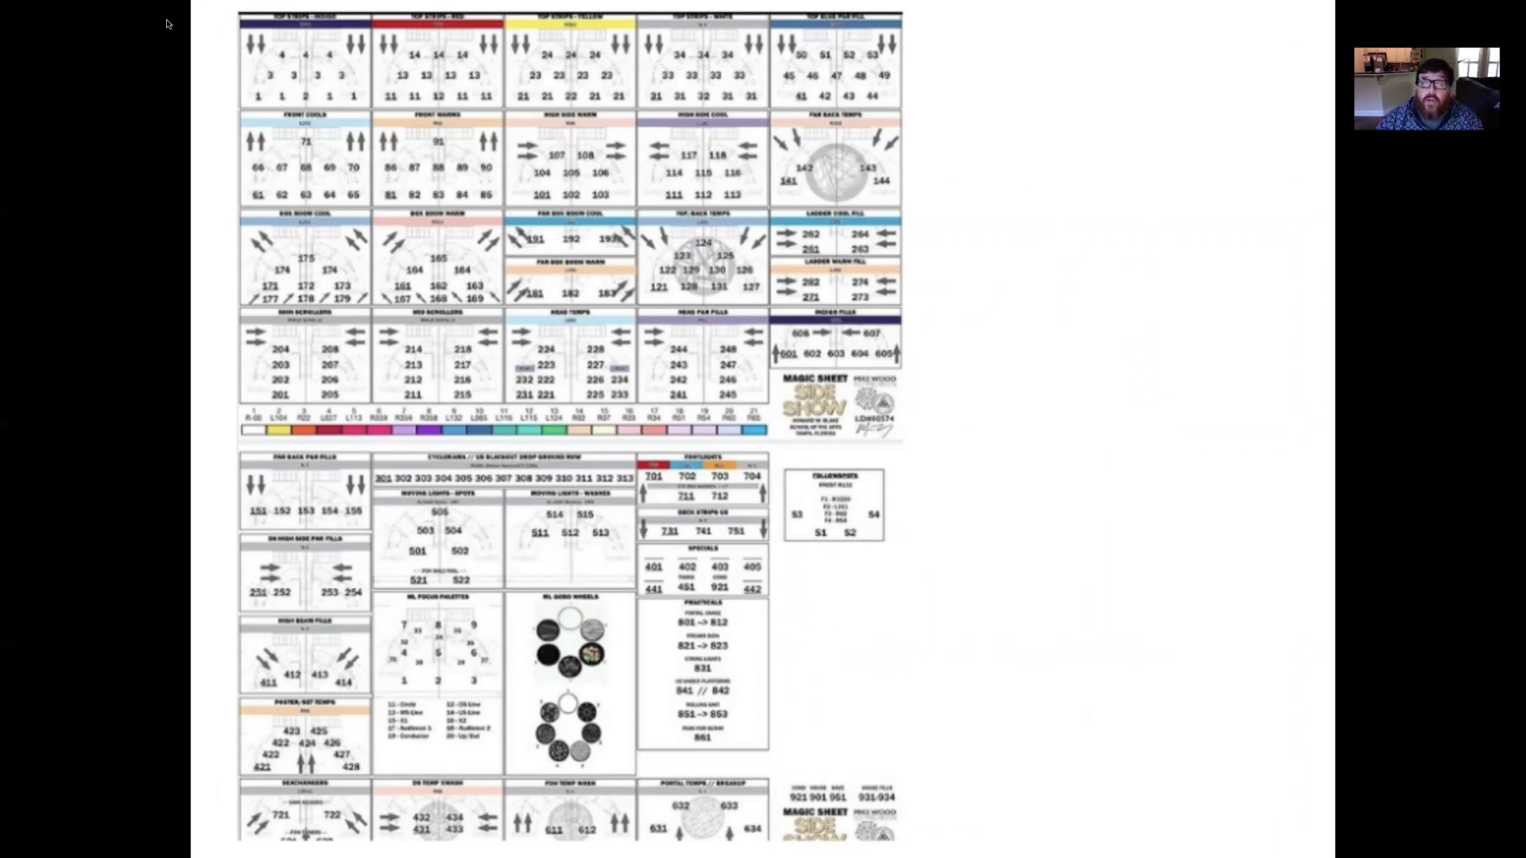
mouse_move(913, 798)
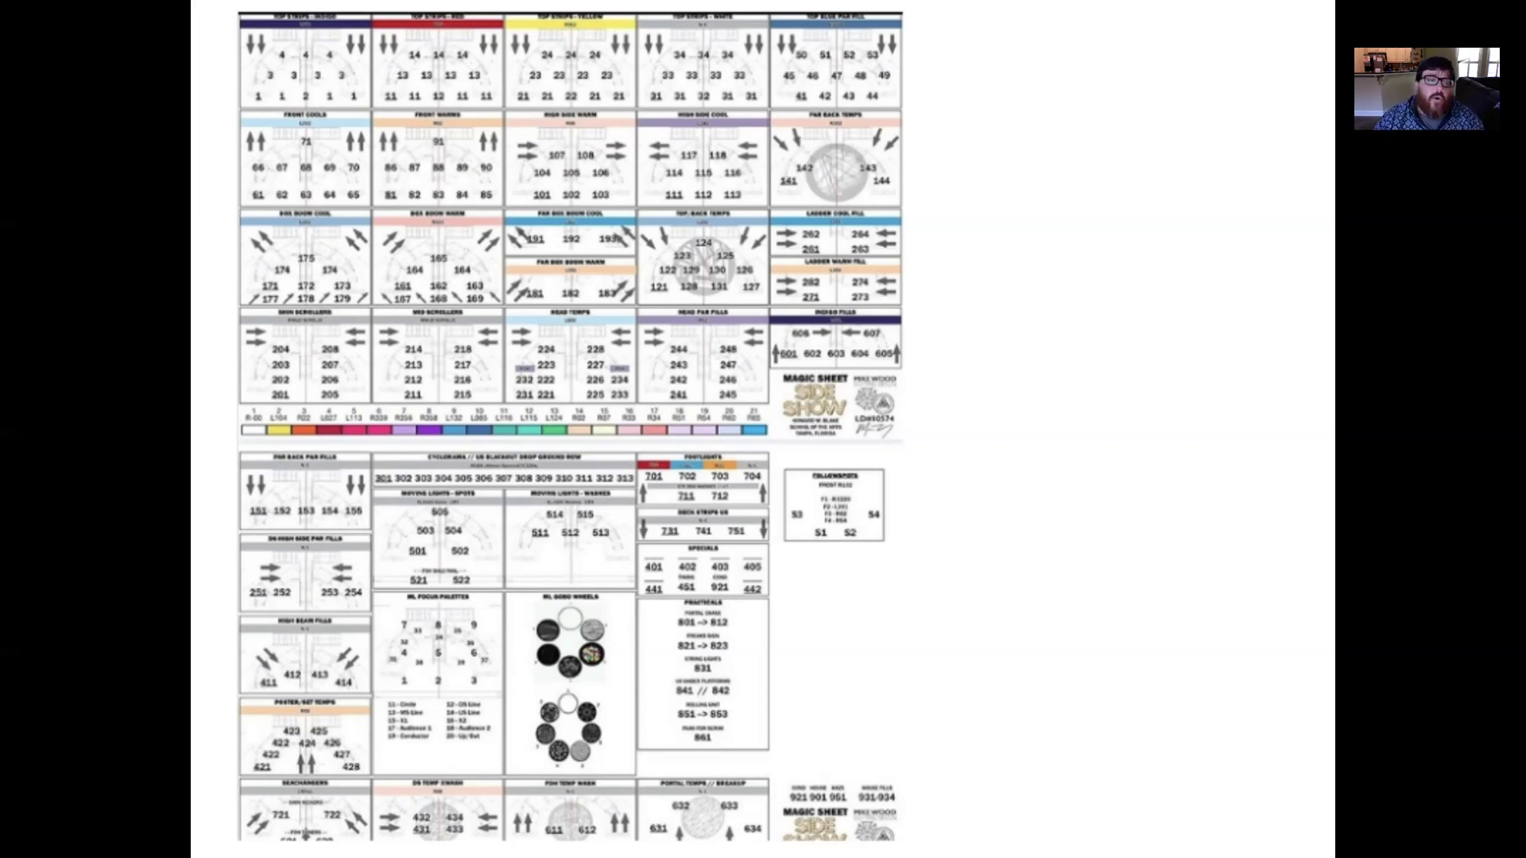
key(Right)
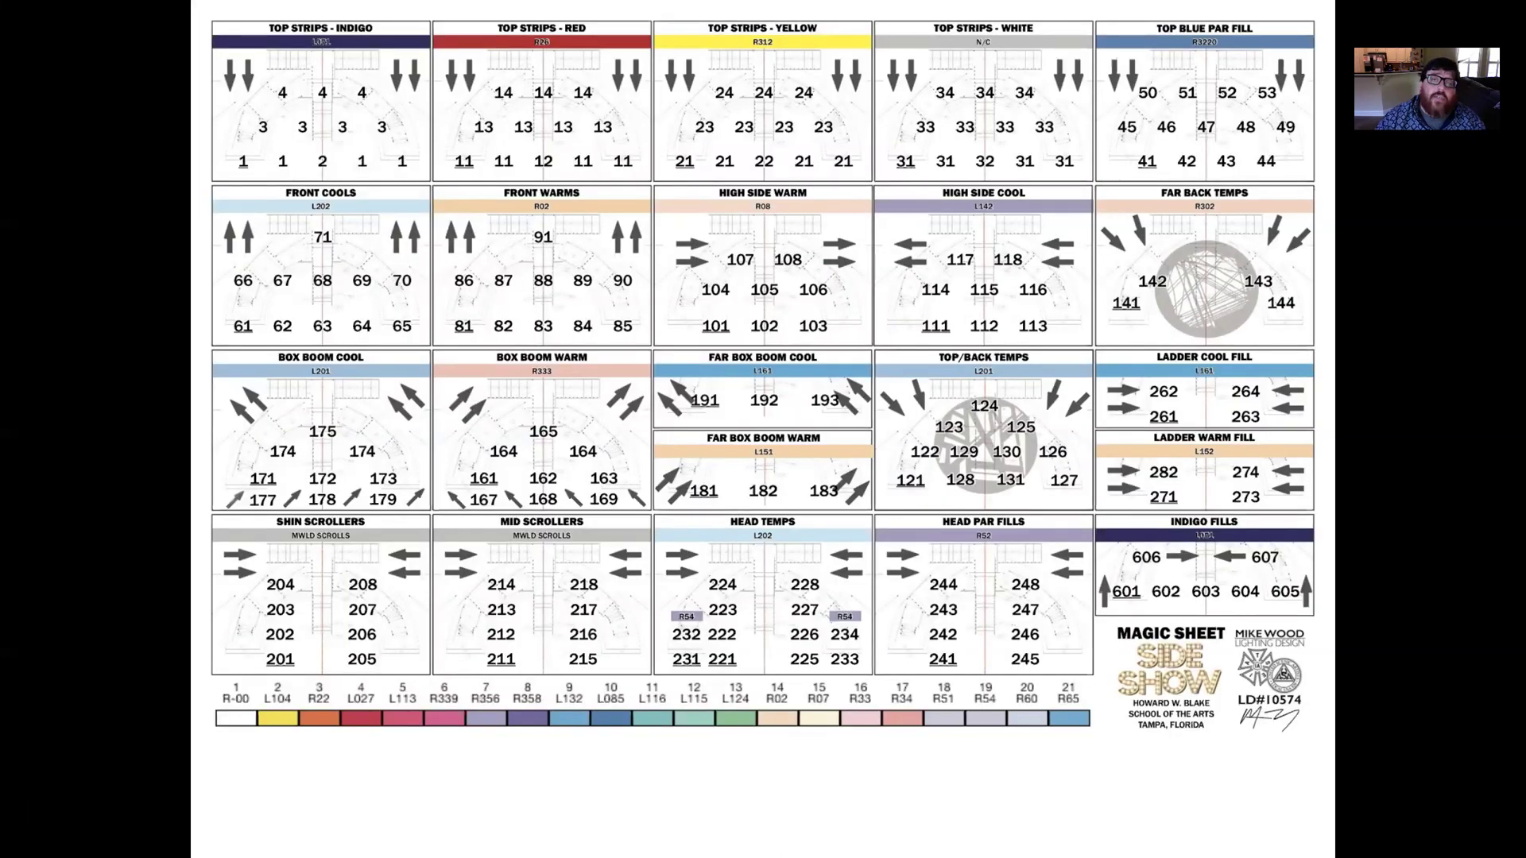
key(Right)
key(Right)
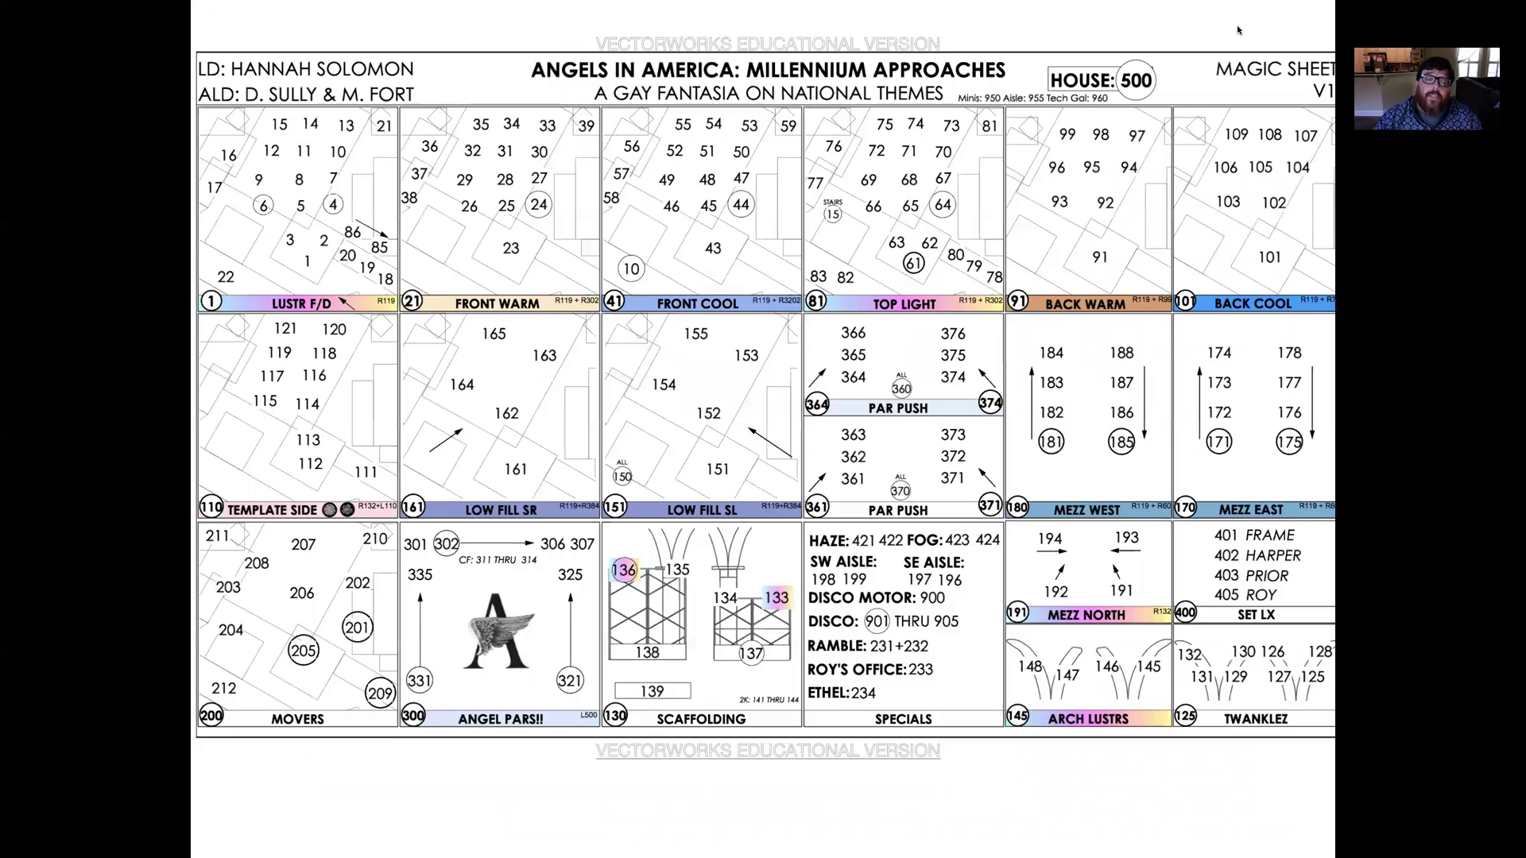
key(Left)
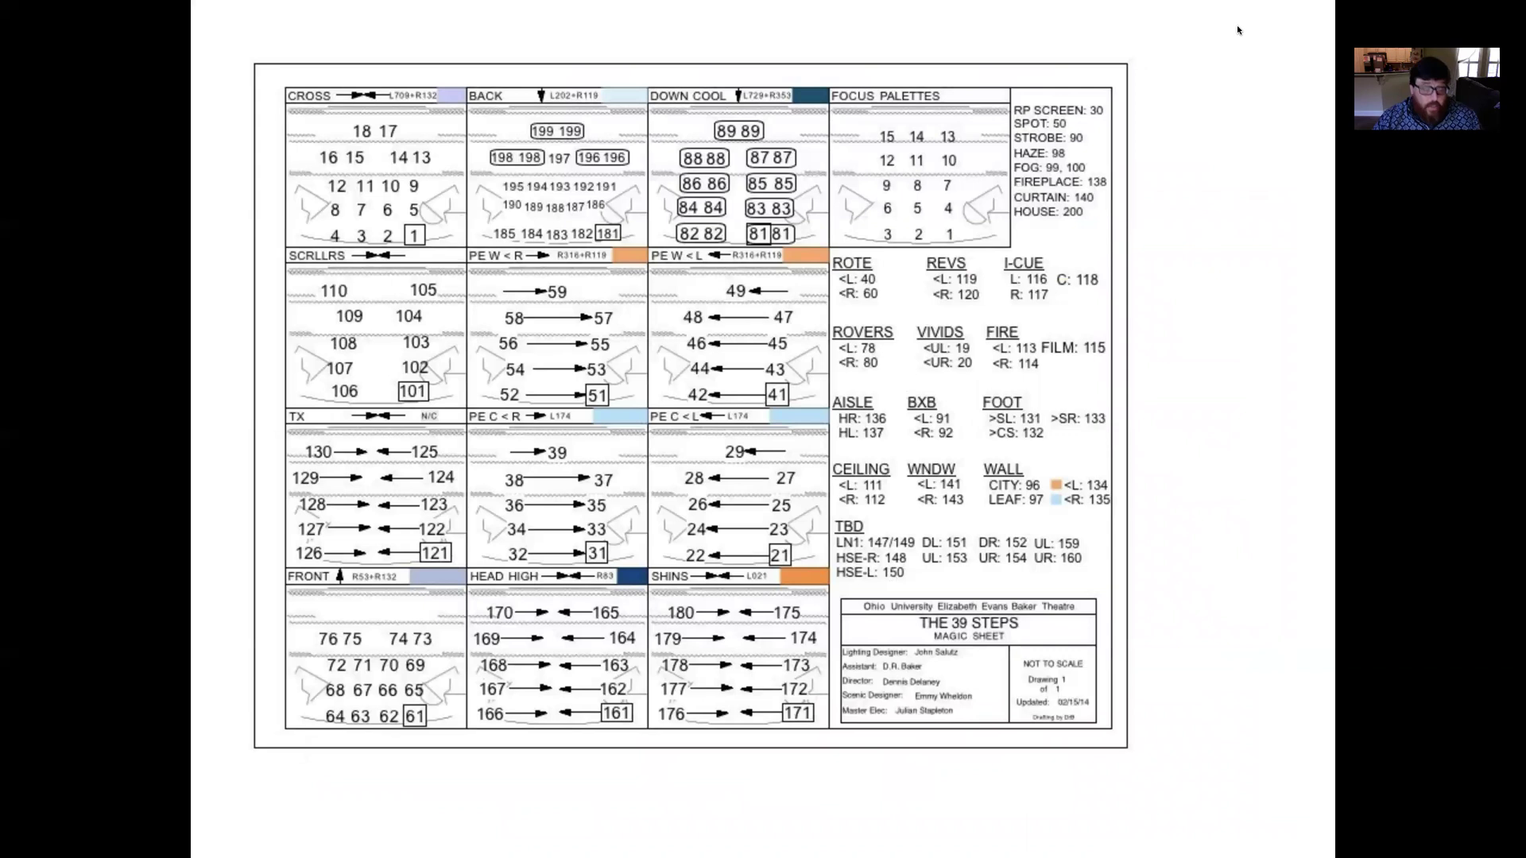
Exit the slideshow and minimize Chrome to reveal the Blithe Spirit light plot in LXBeams
key(Escape)
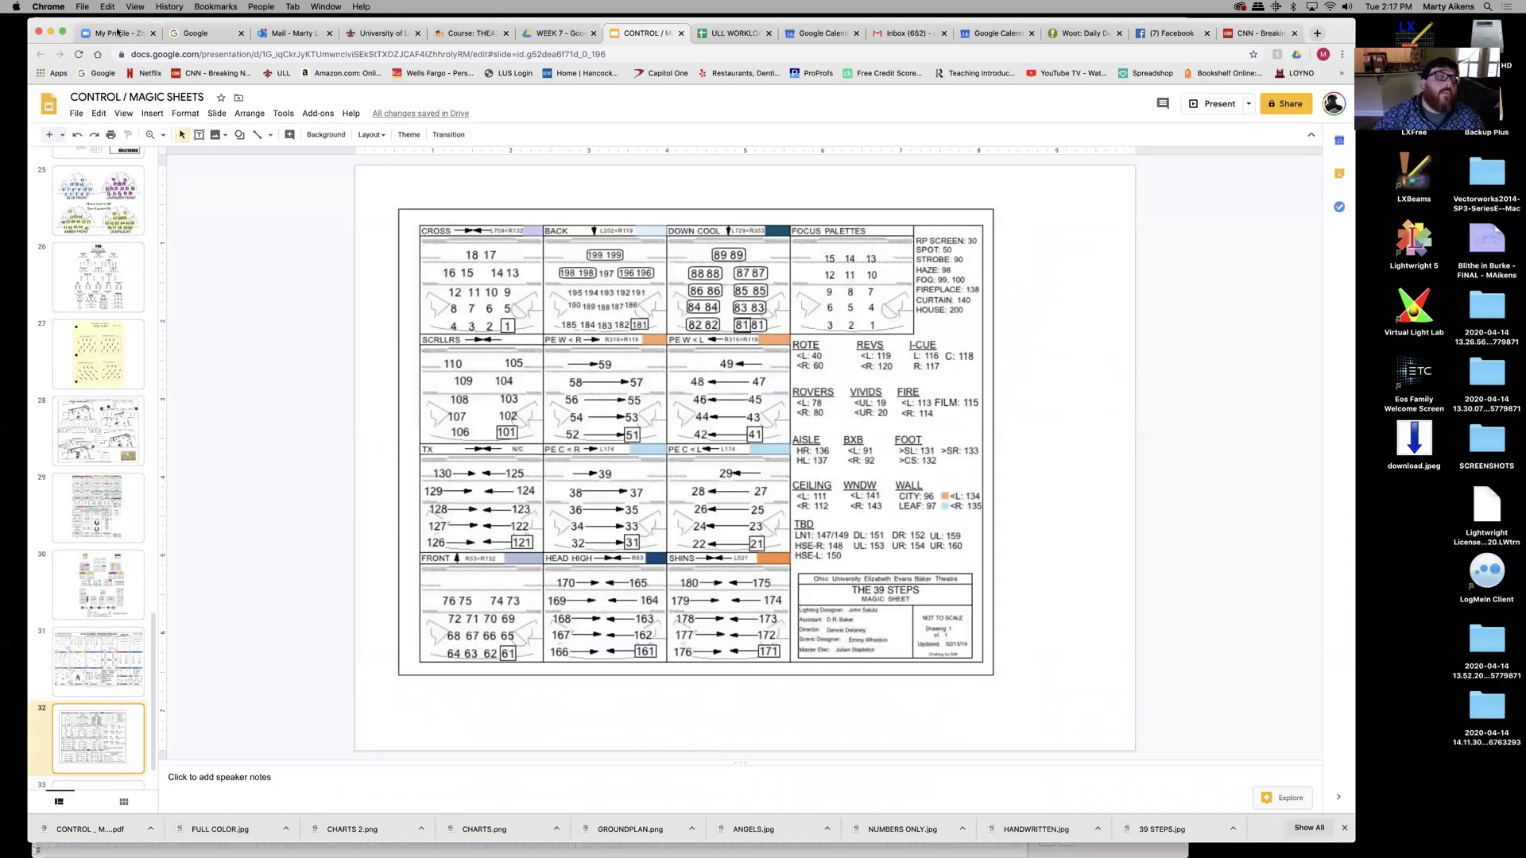
click(53, 33)
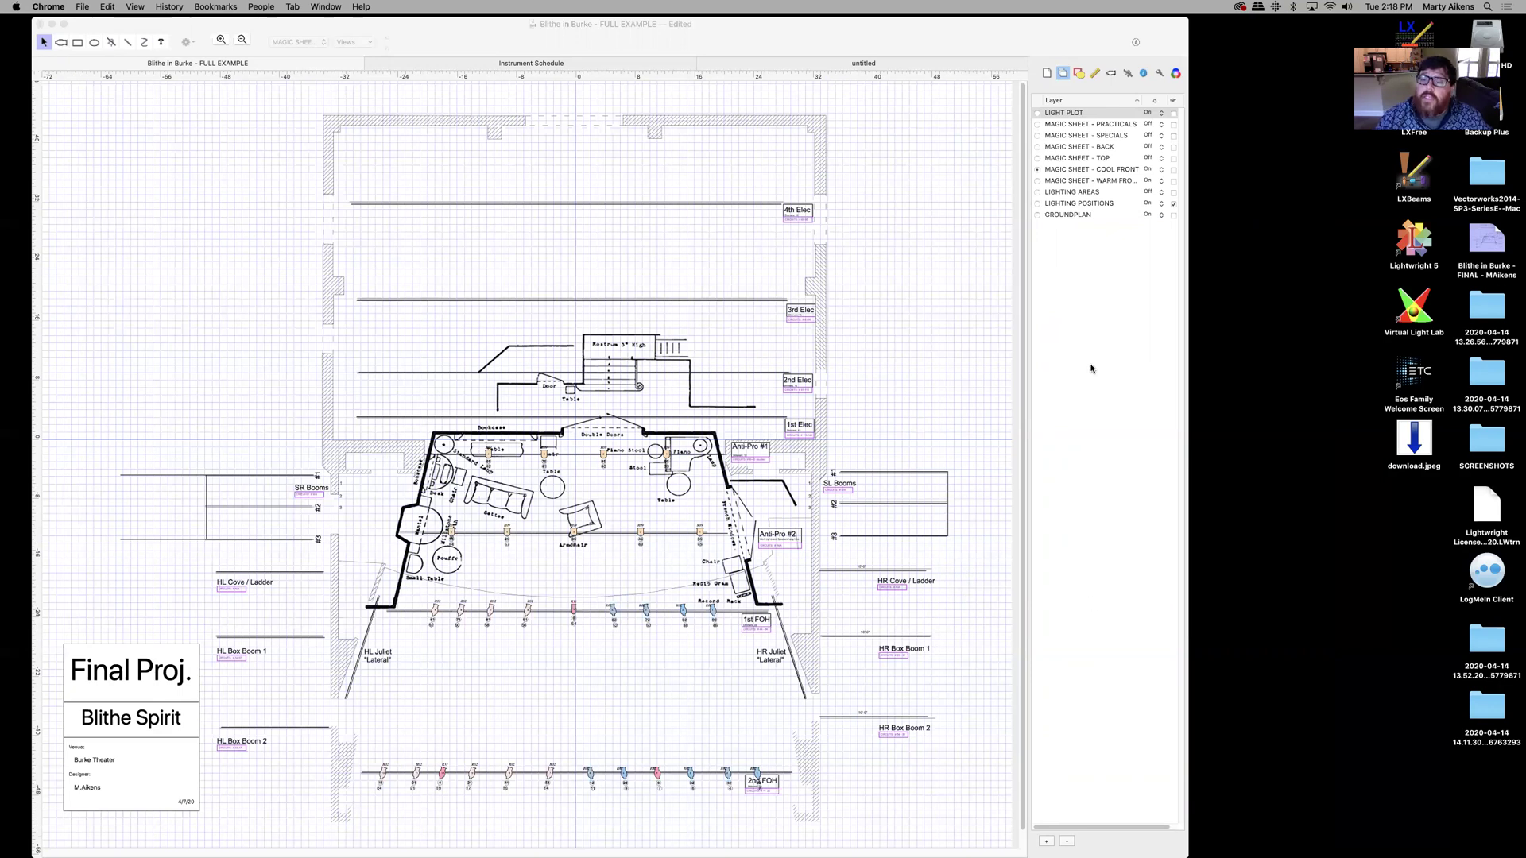
Bring LXBeams forward, jump to the saved GROUNDPLAN view, and open the LIGHT PLOT visibility popup
click(1057, 170)
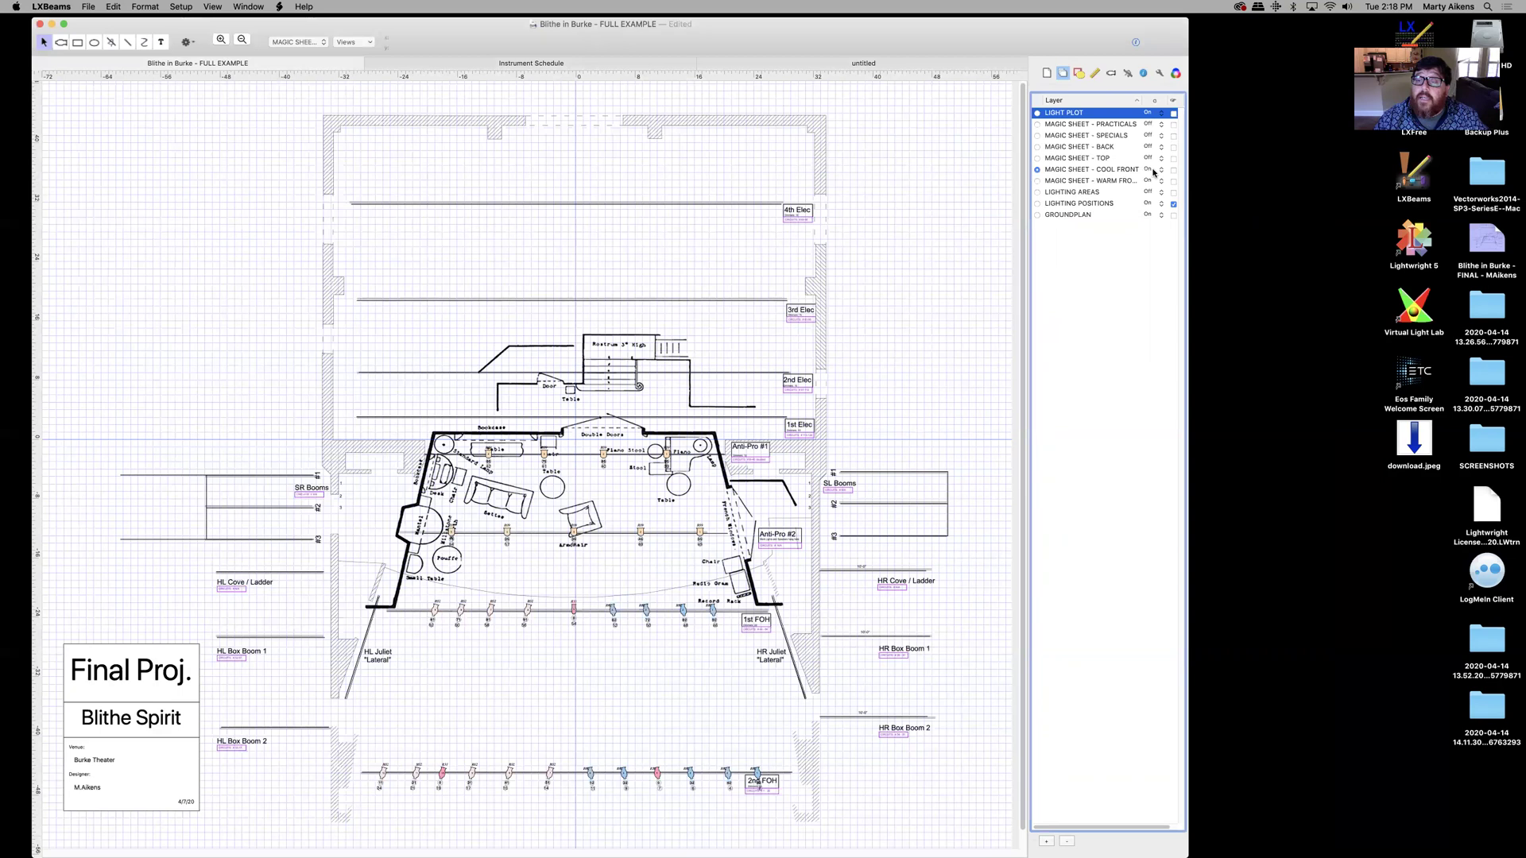
click(367, 42)
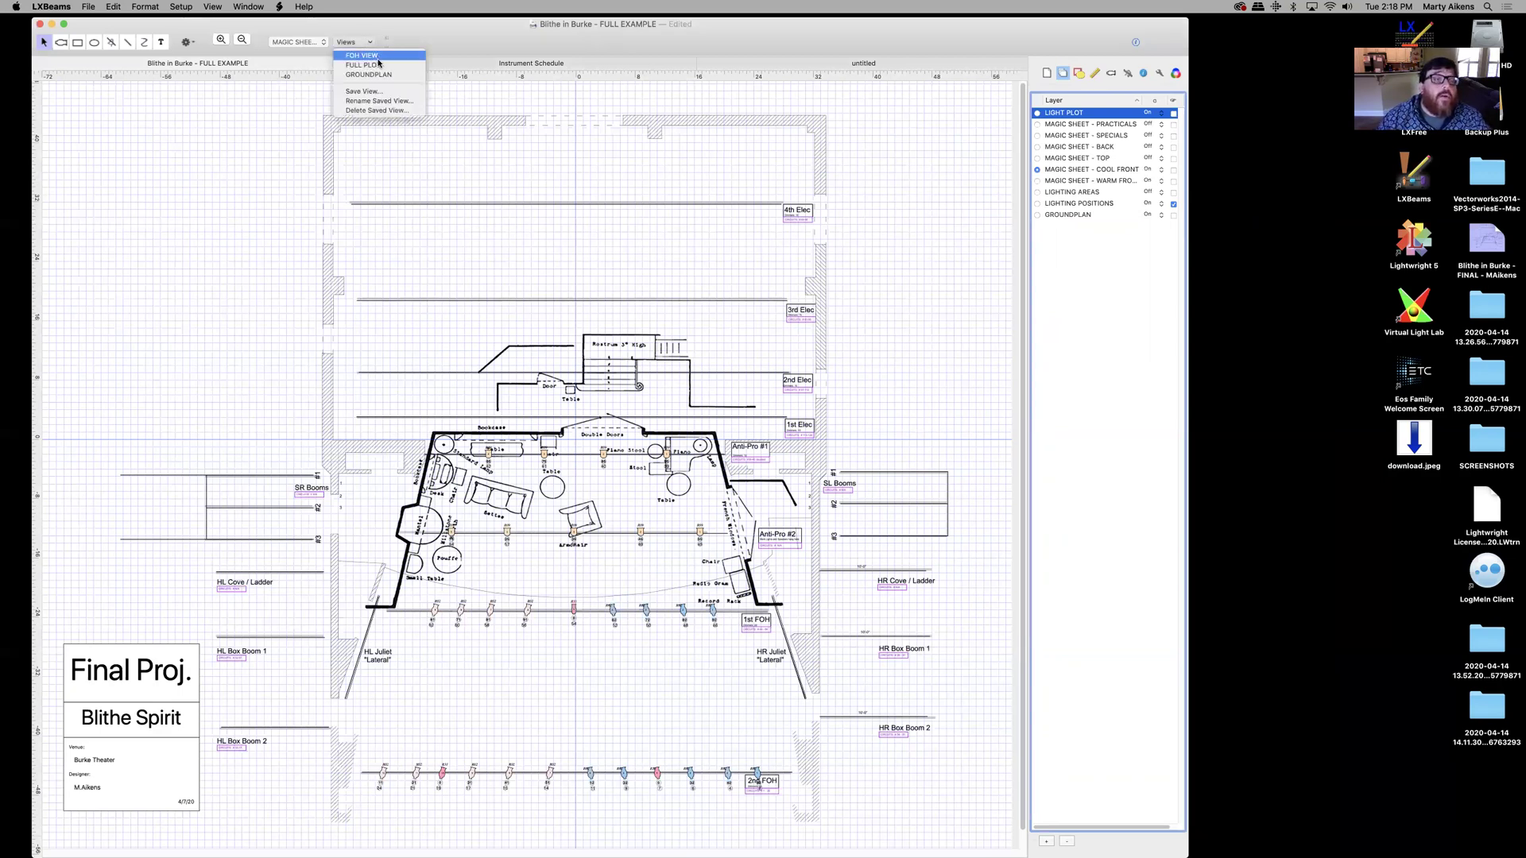
click(382, 75)
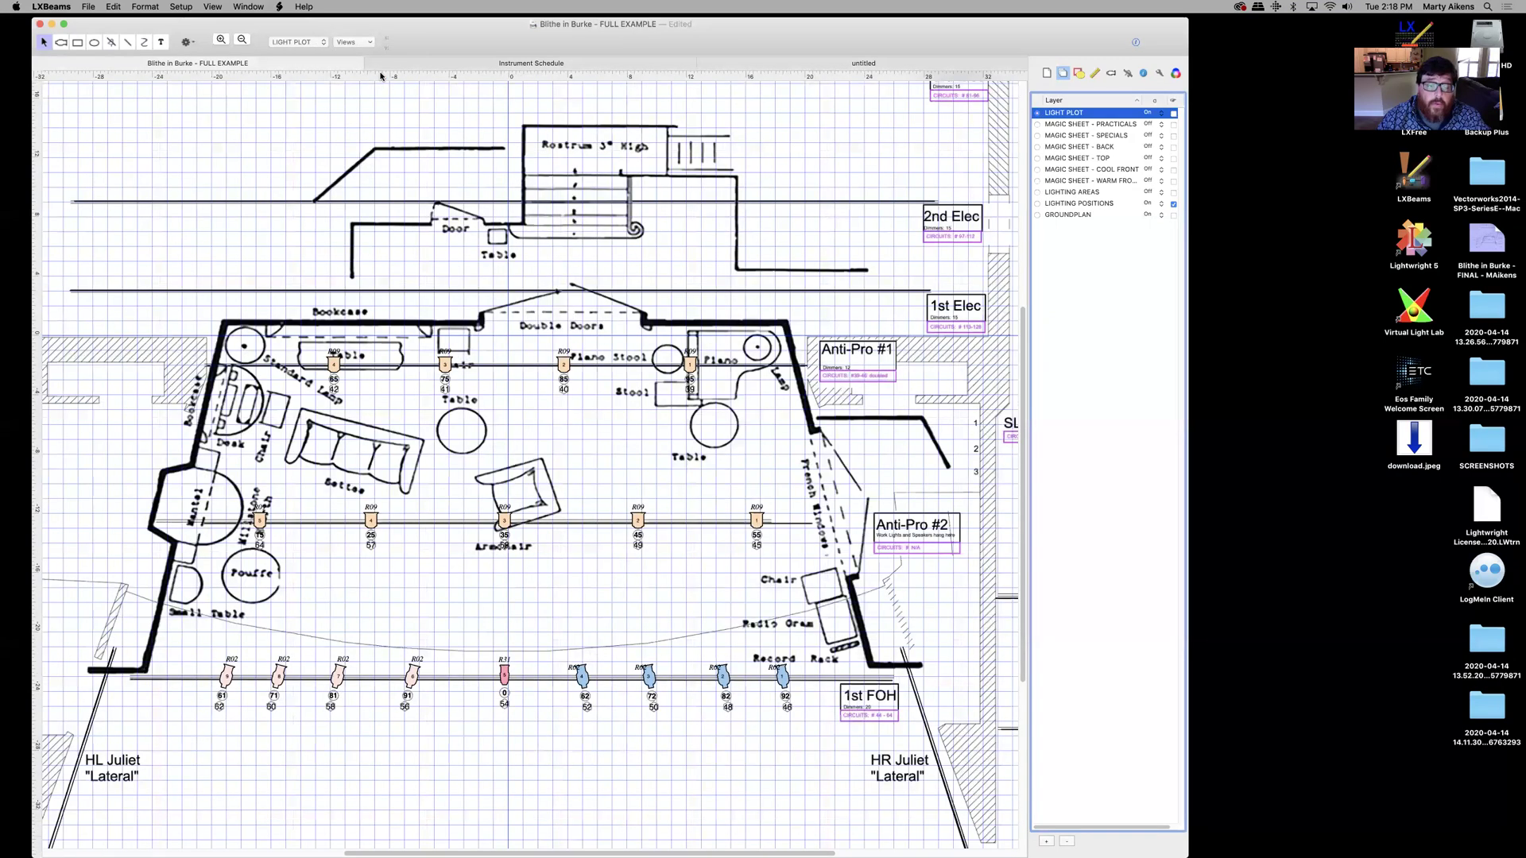
click(1161, 113)
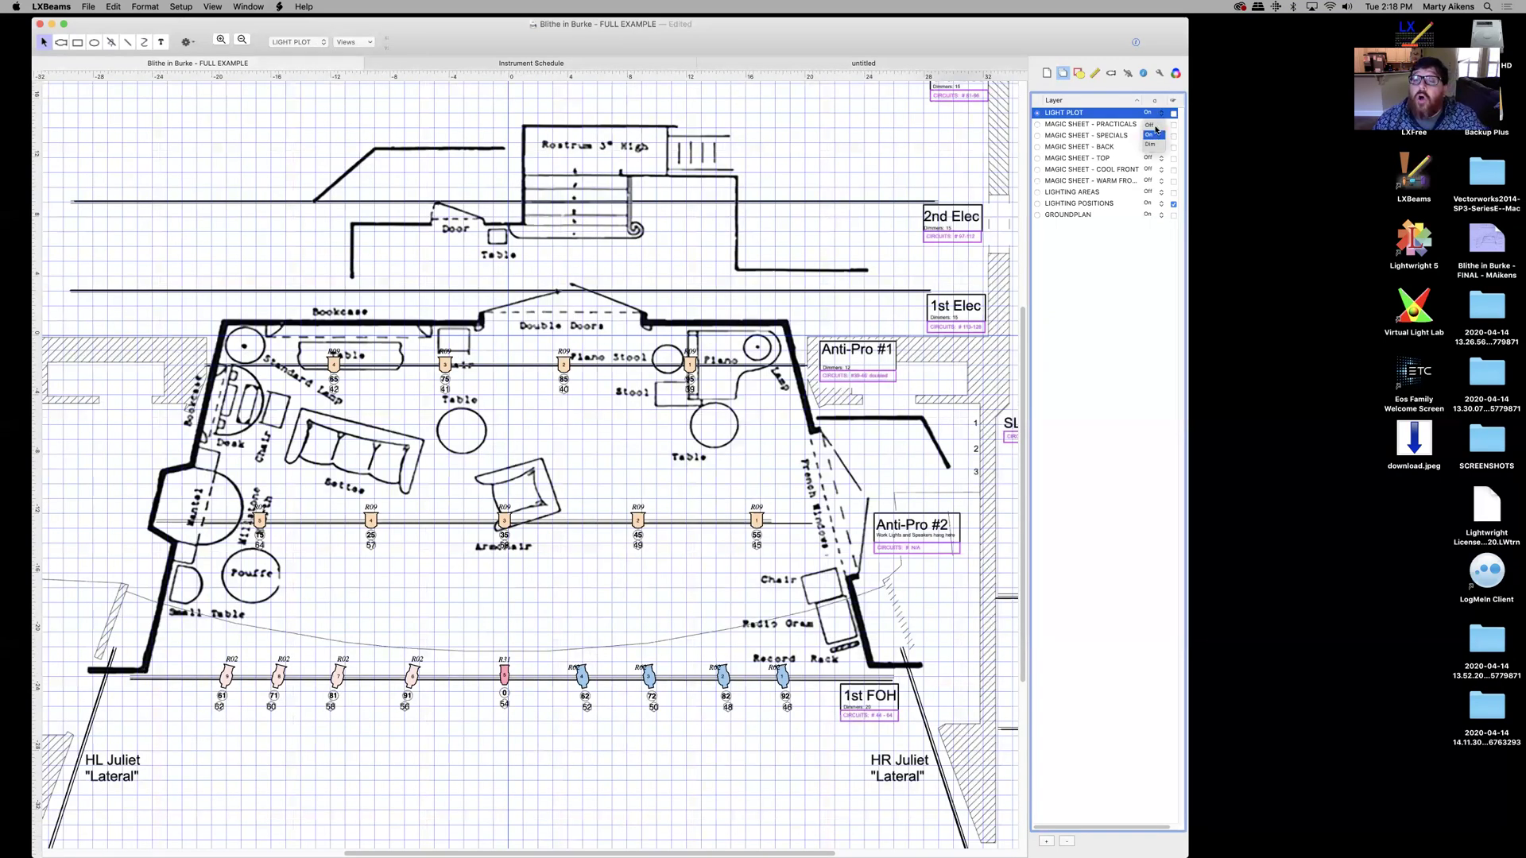
Set the LIGHT PLOT layer Off and the MAGIC SHEET - TOP layer On
click(1150, 125)
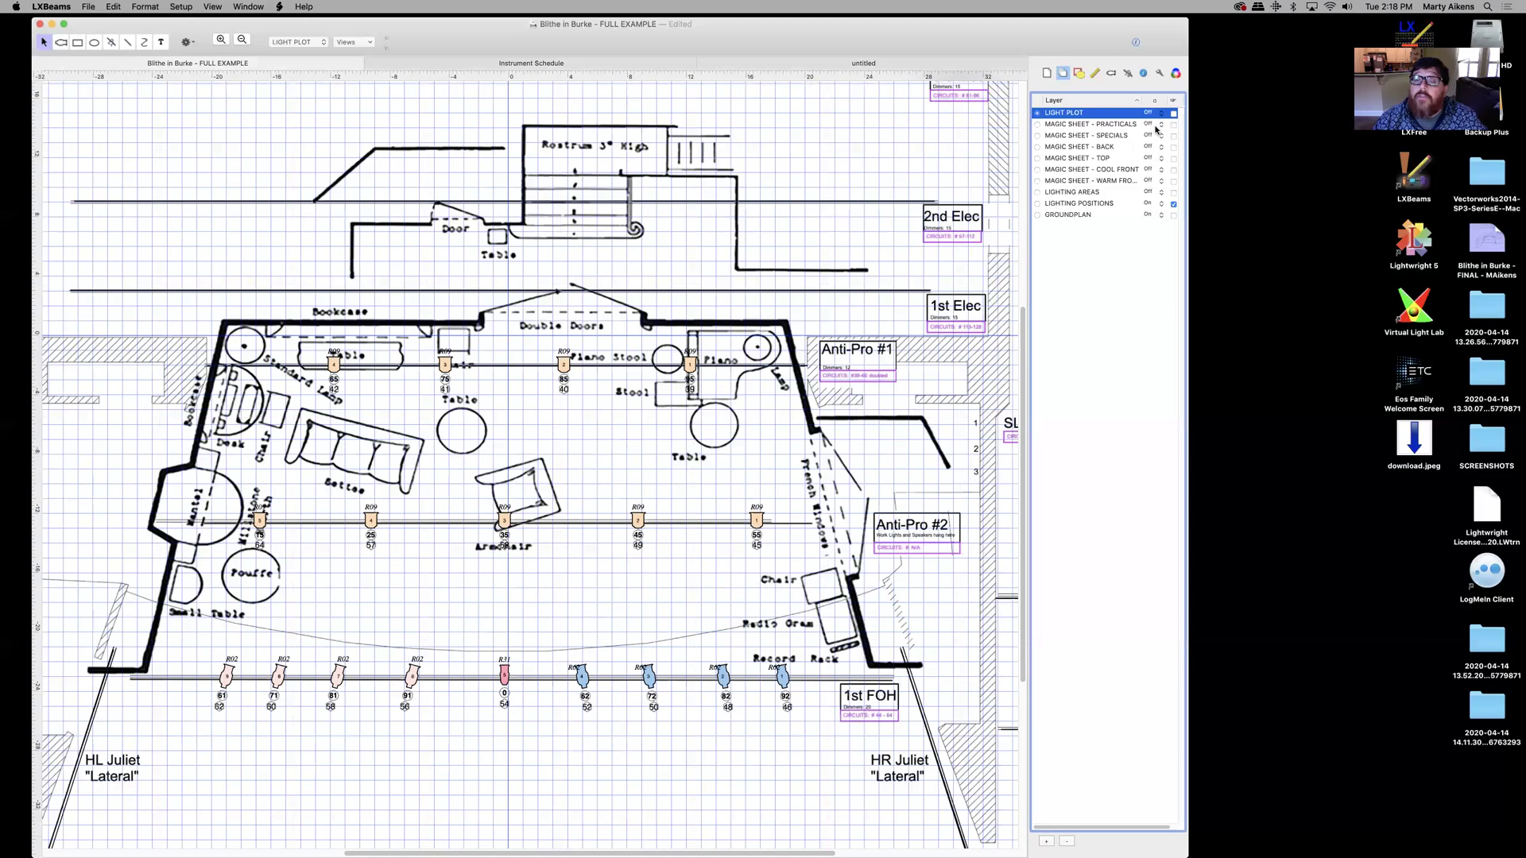
click(1161, 171)
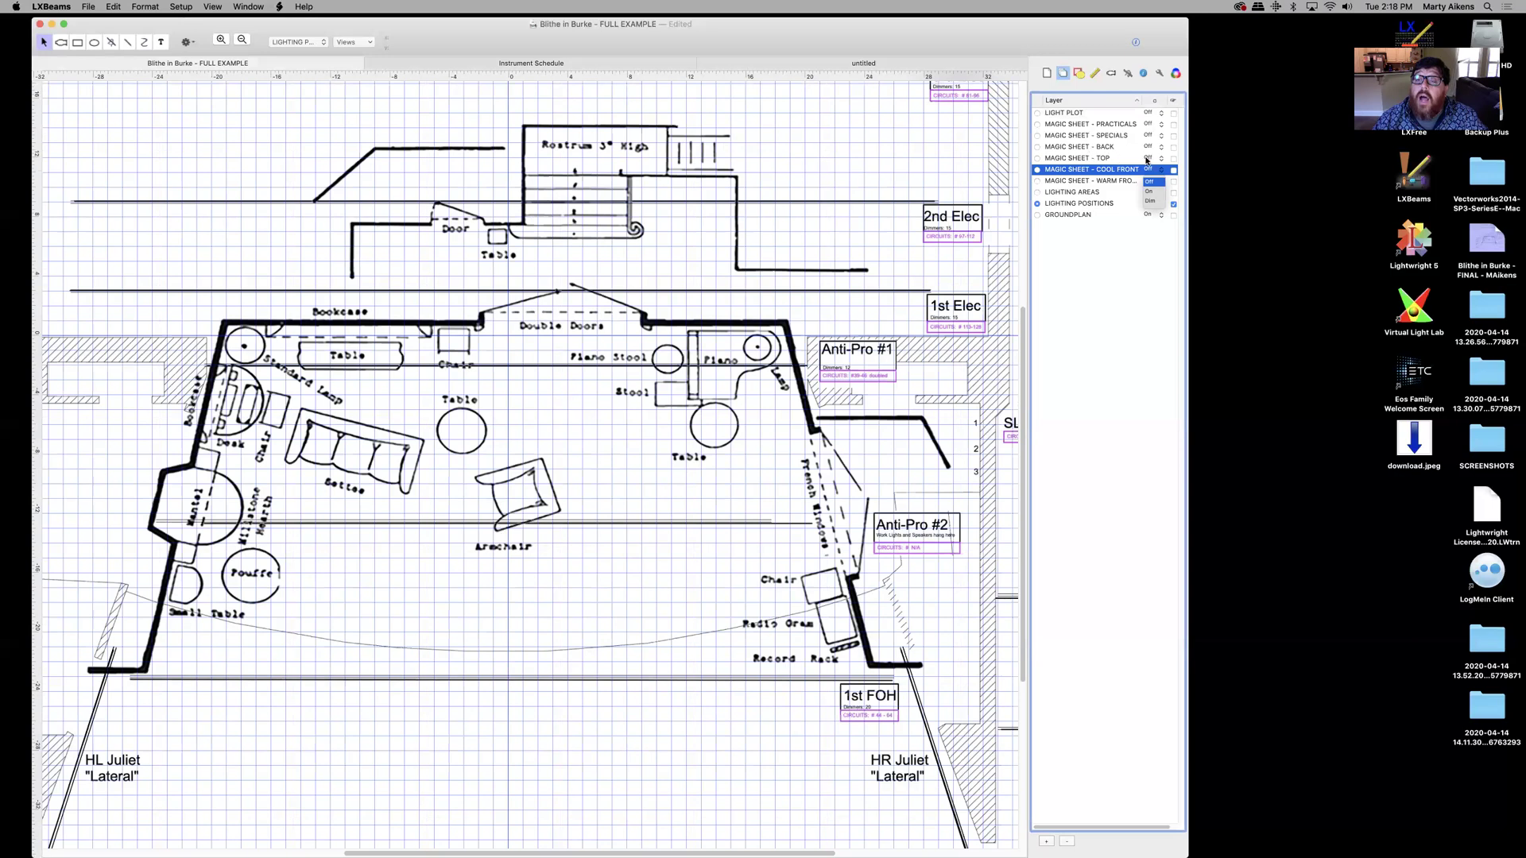
click(1161, 159)
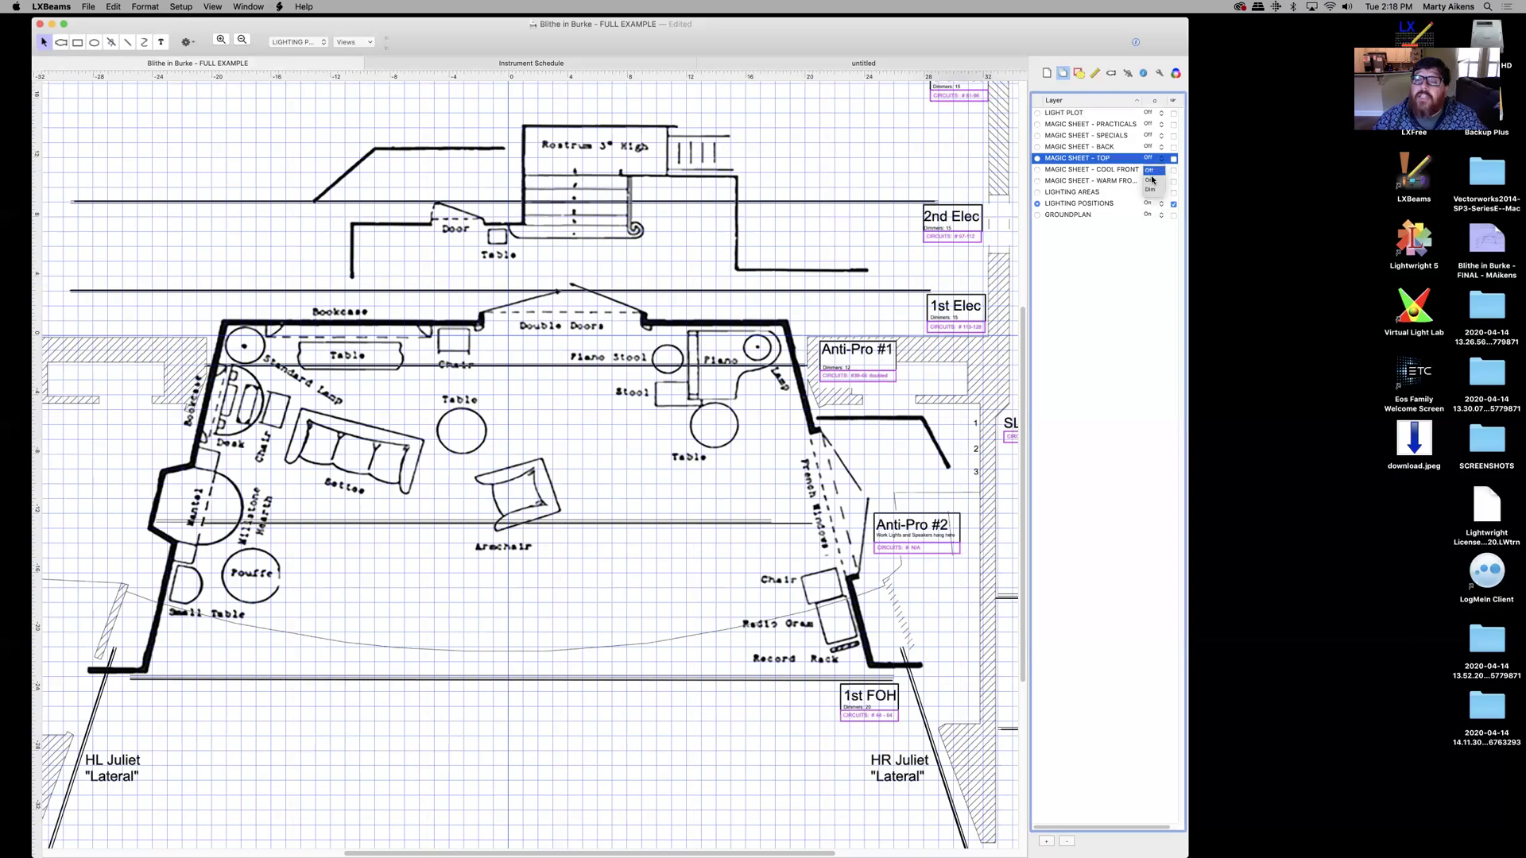
click(1153, 182)
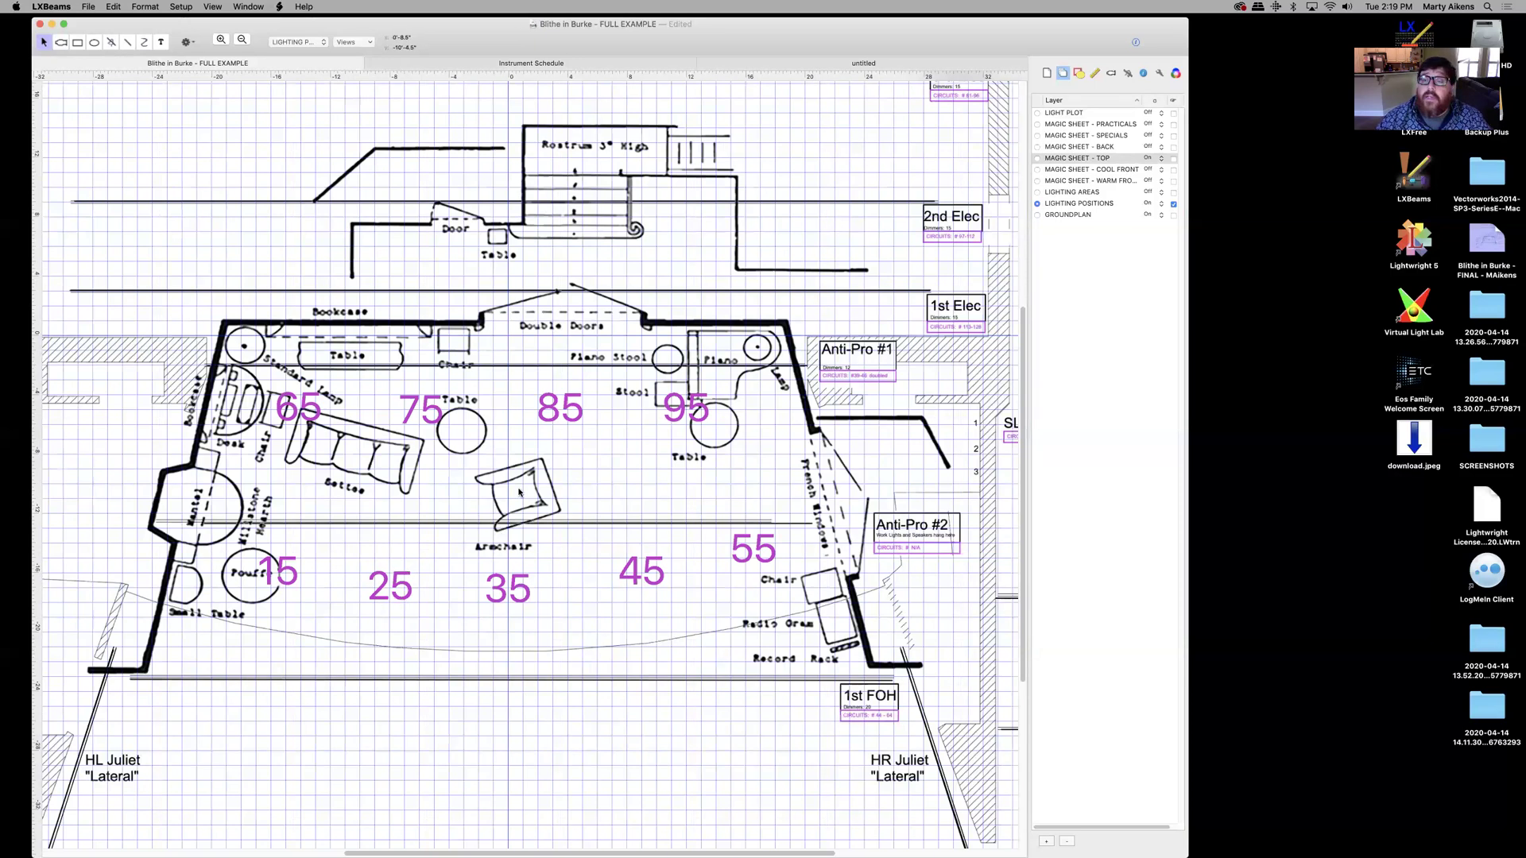
click(1162, 193)
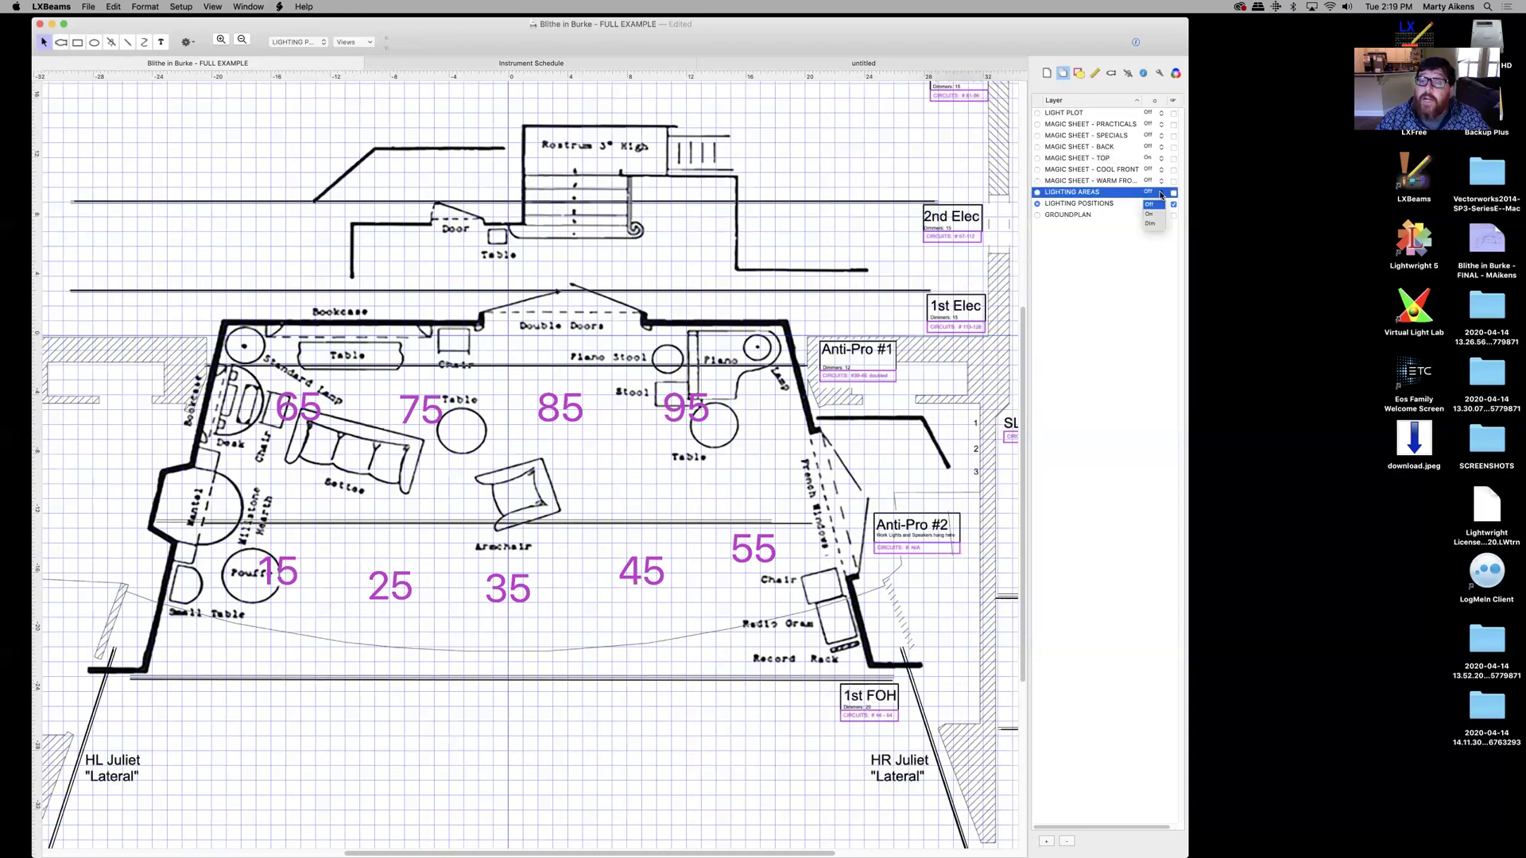
click(1156, 214)
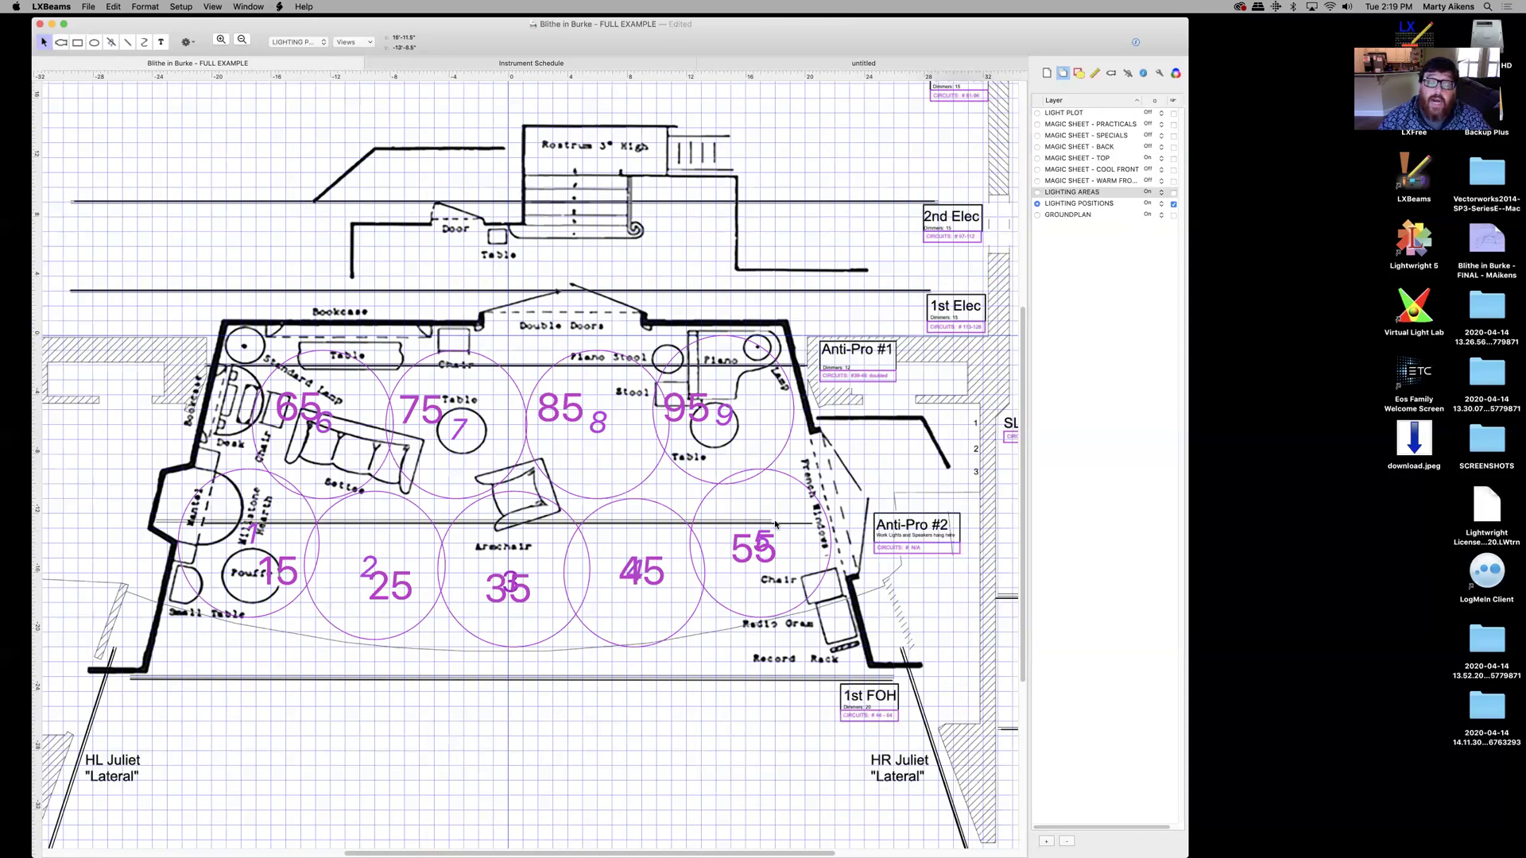
click(1161, 193)
click(1151, 205)
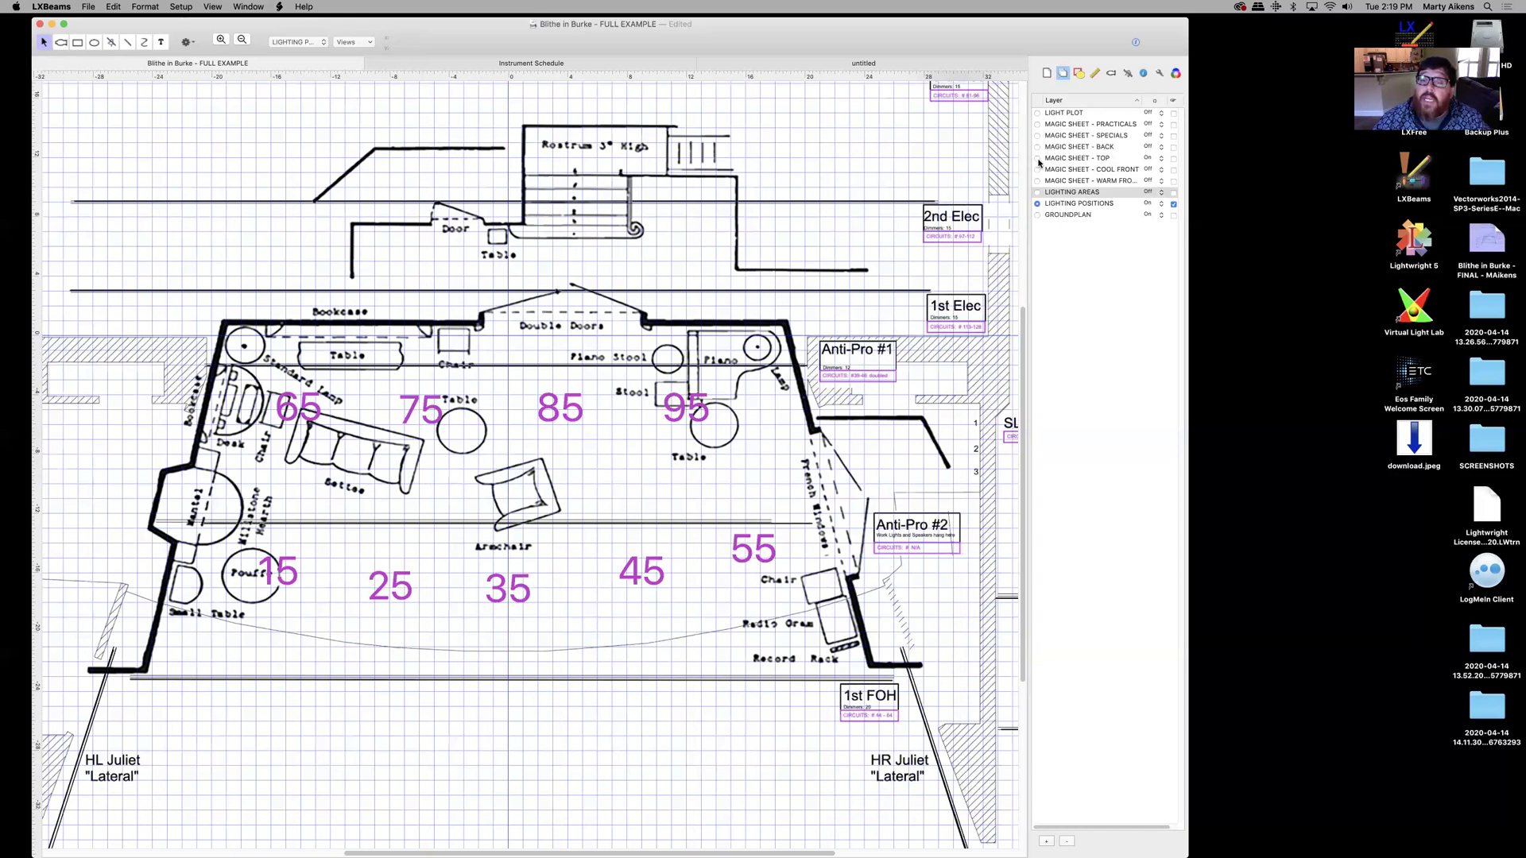
Make MAGIC SHEET - WARM FRONT the active layer and set MAGIC SHEET - TOP visibility to Off
click(1037, 160)
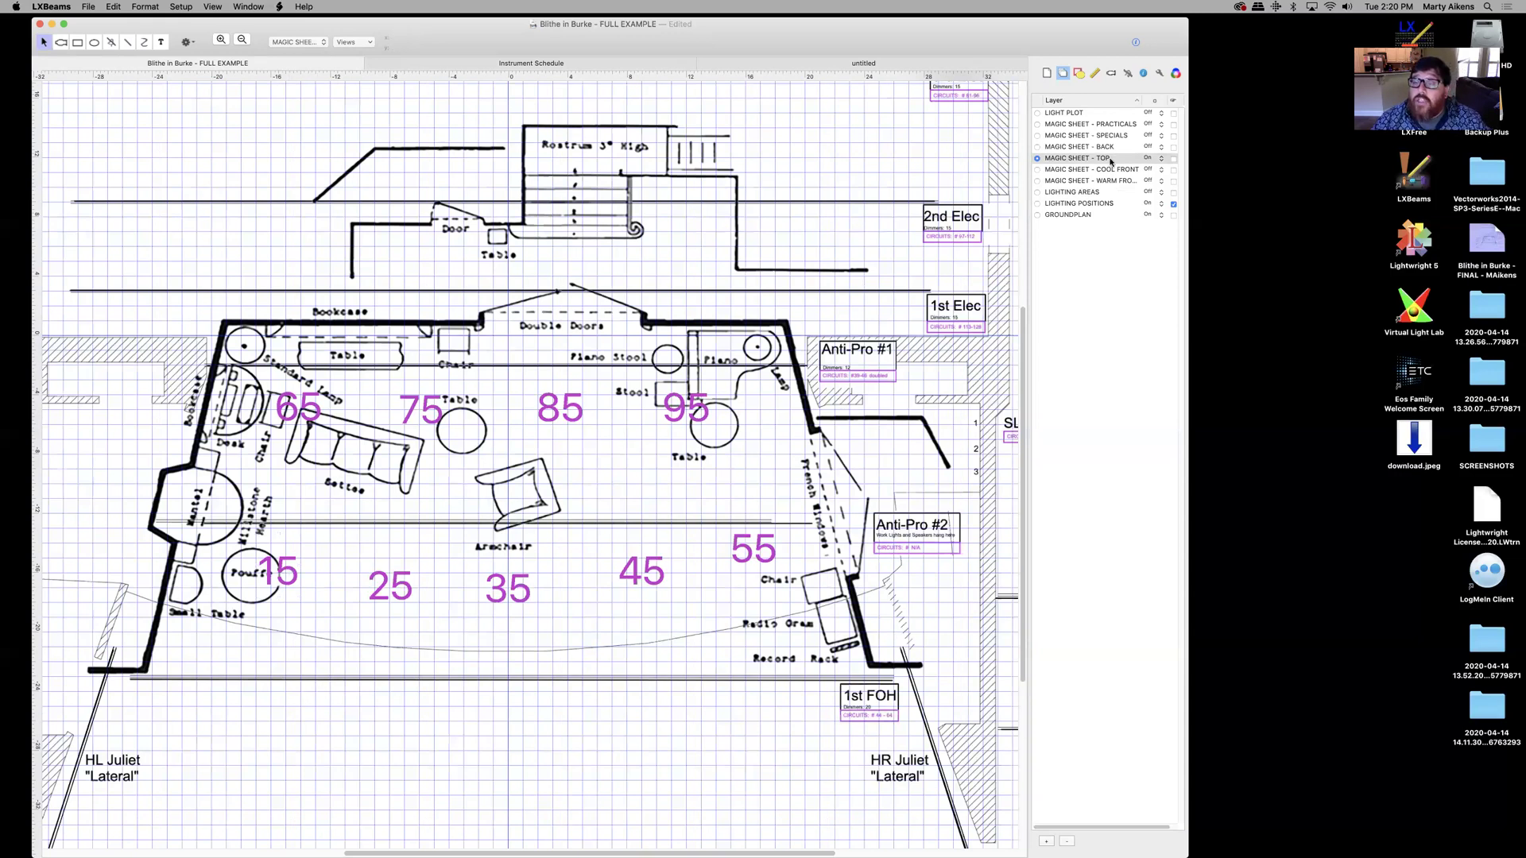
click(1038, 182)
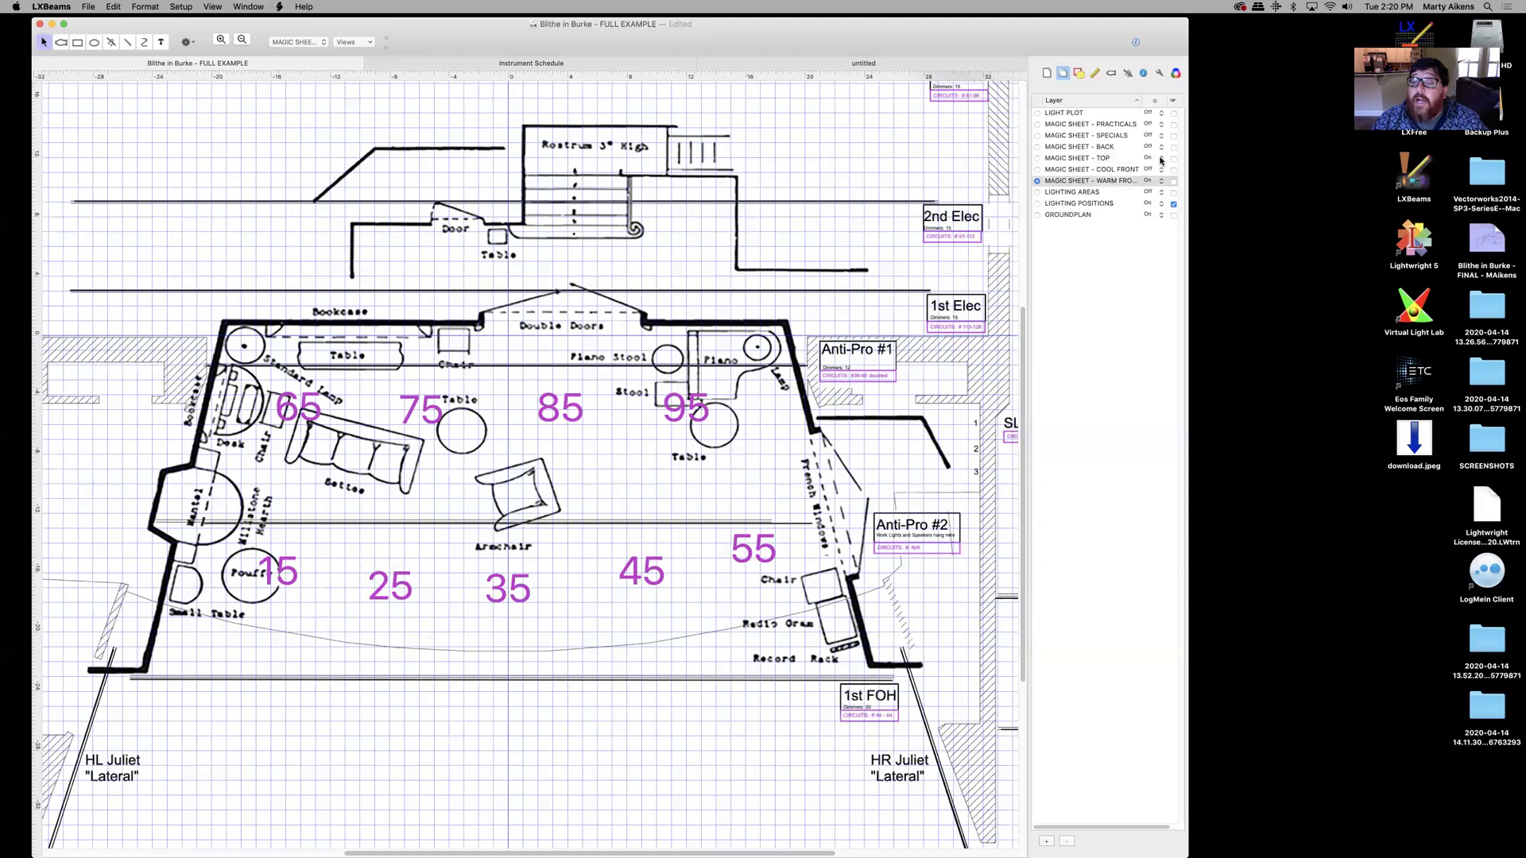
click(1159, 160)
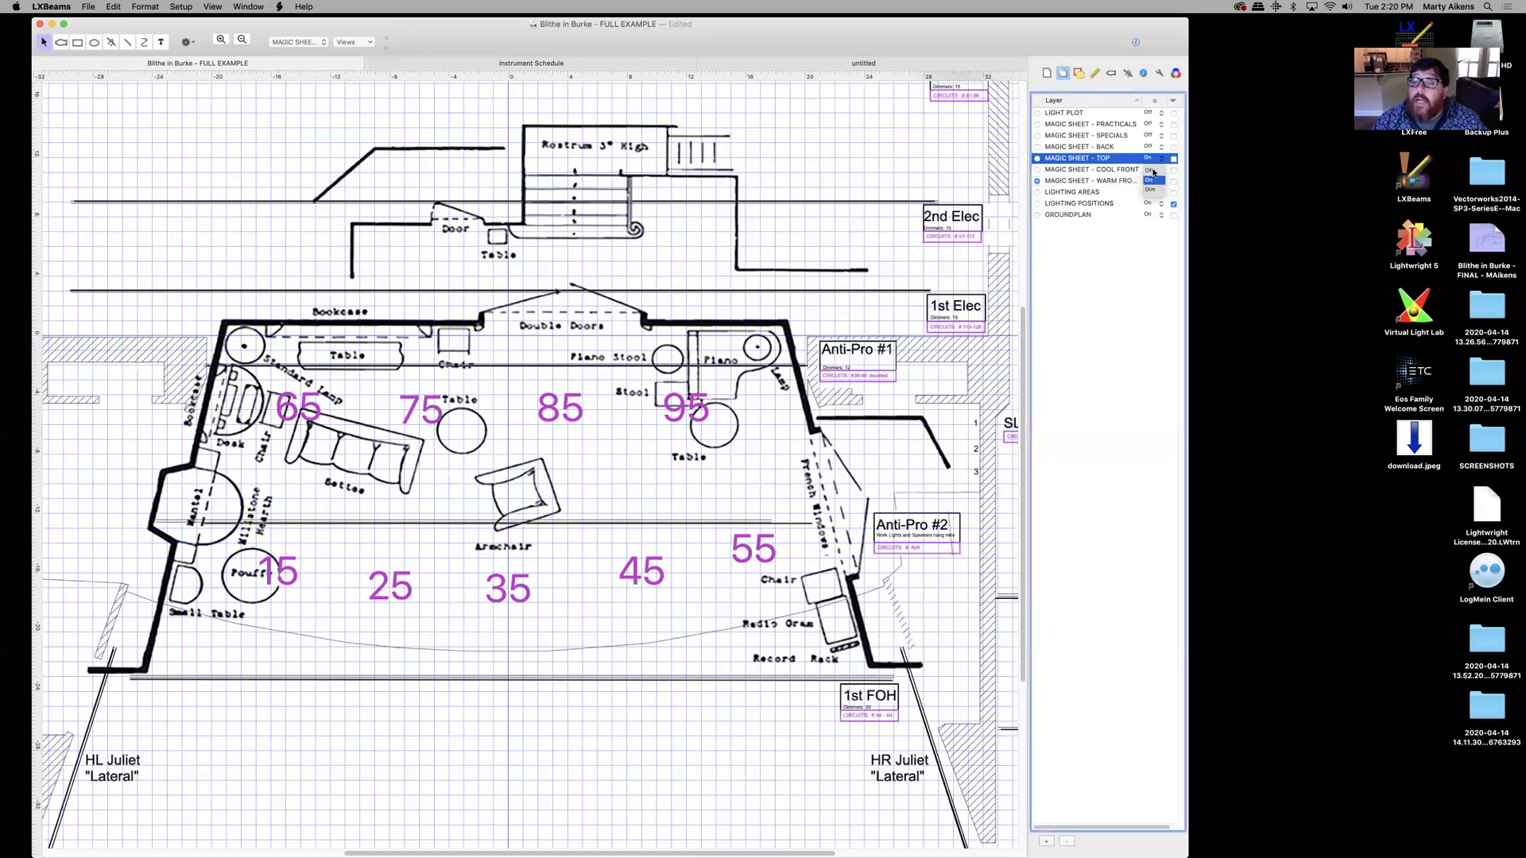
click(1154, 171)
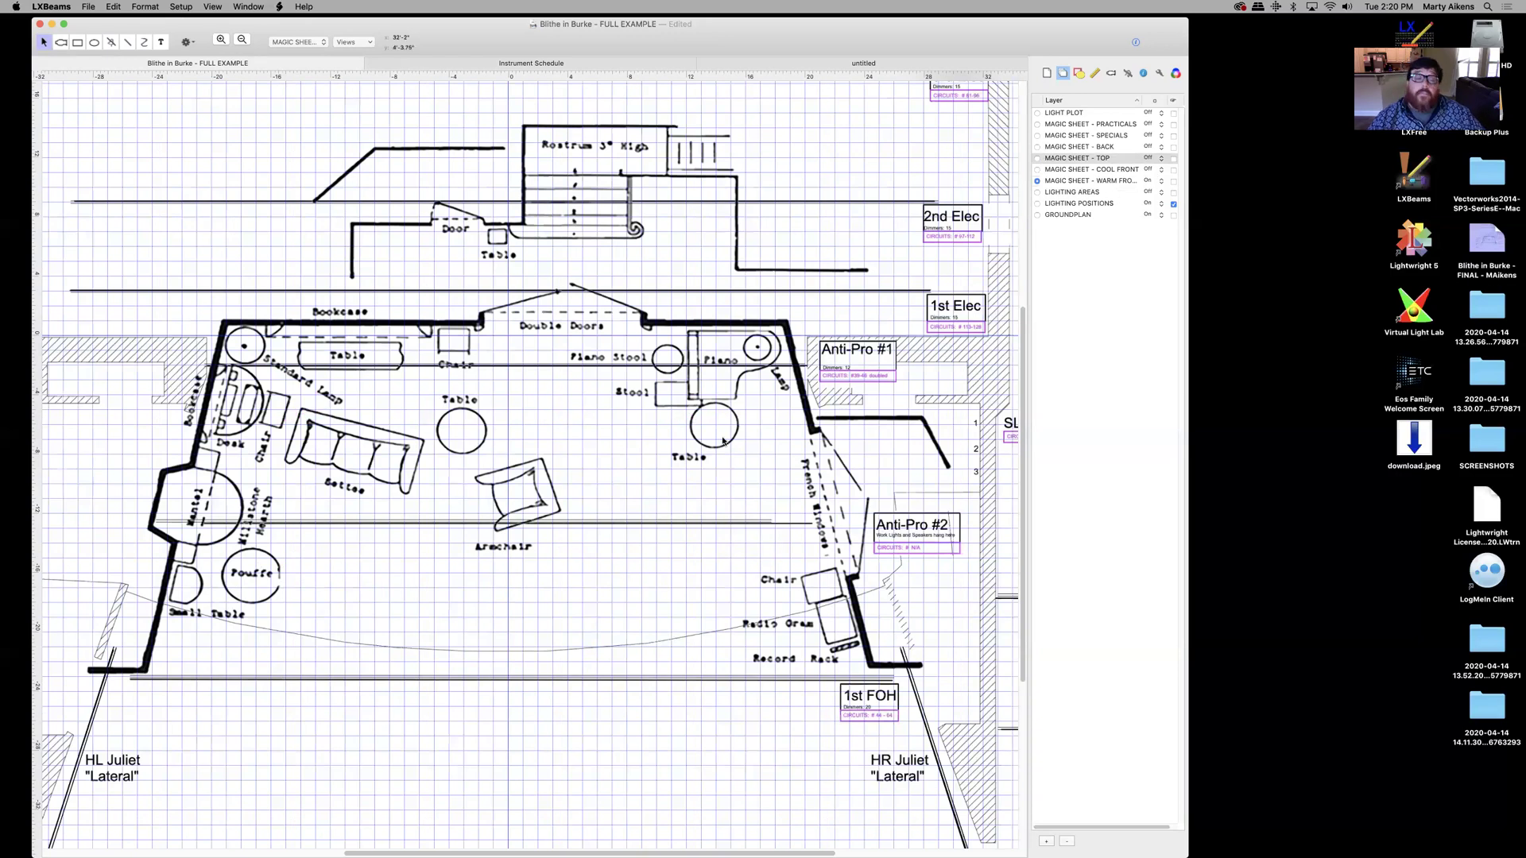
Paste a 15 label beside the Pouffe, position it, and change its text to 11
click(288, 567)
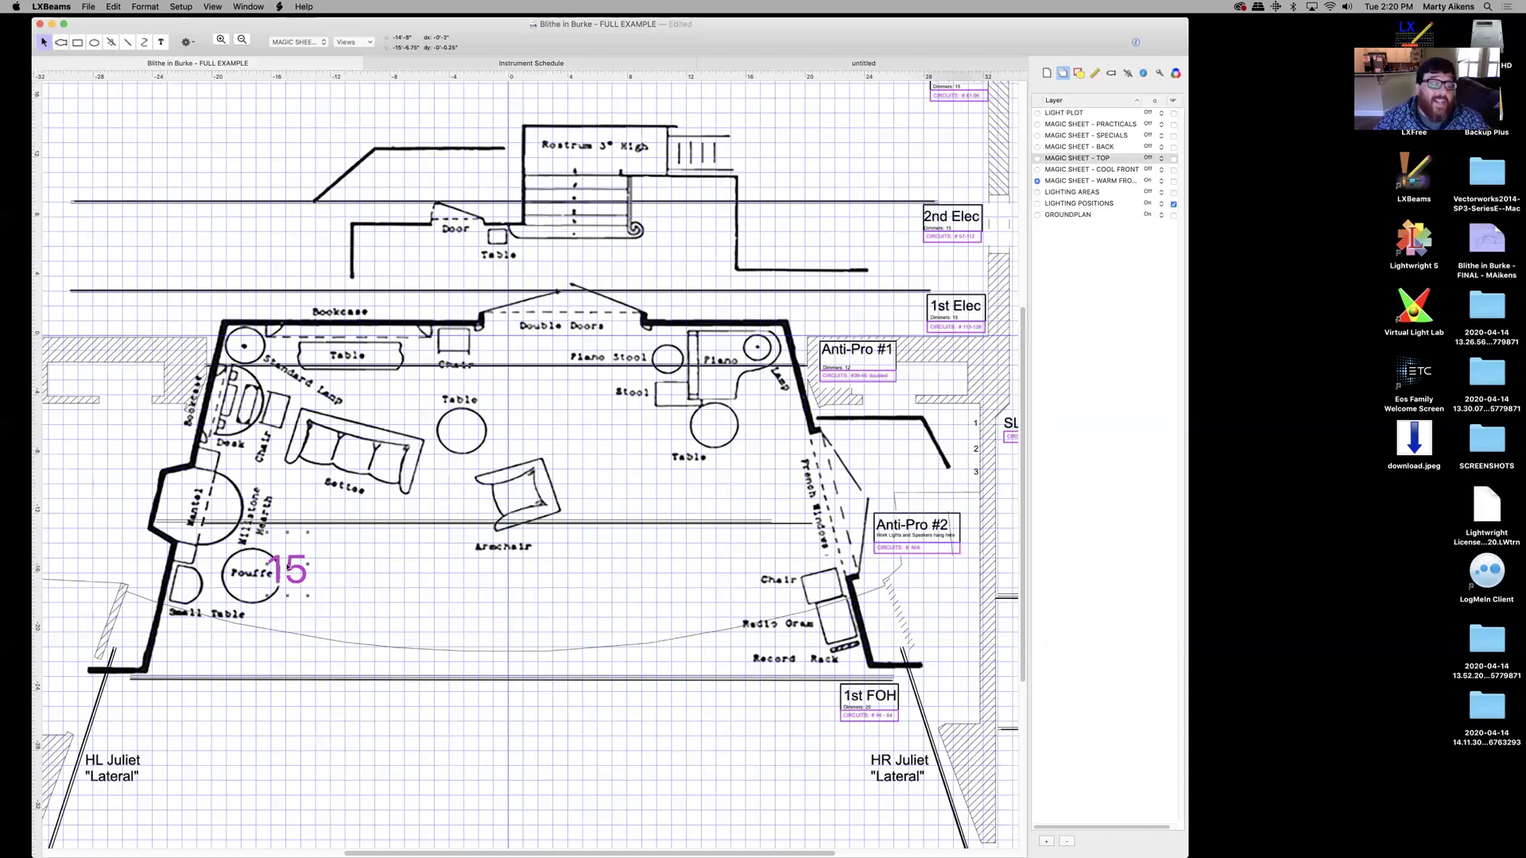
drag(288, 567, 287, 566)
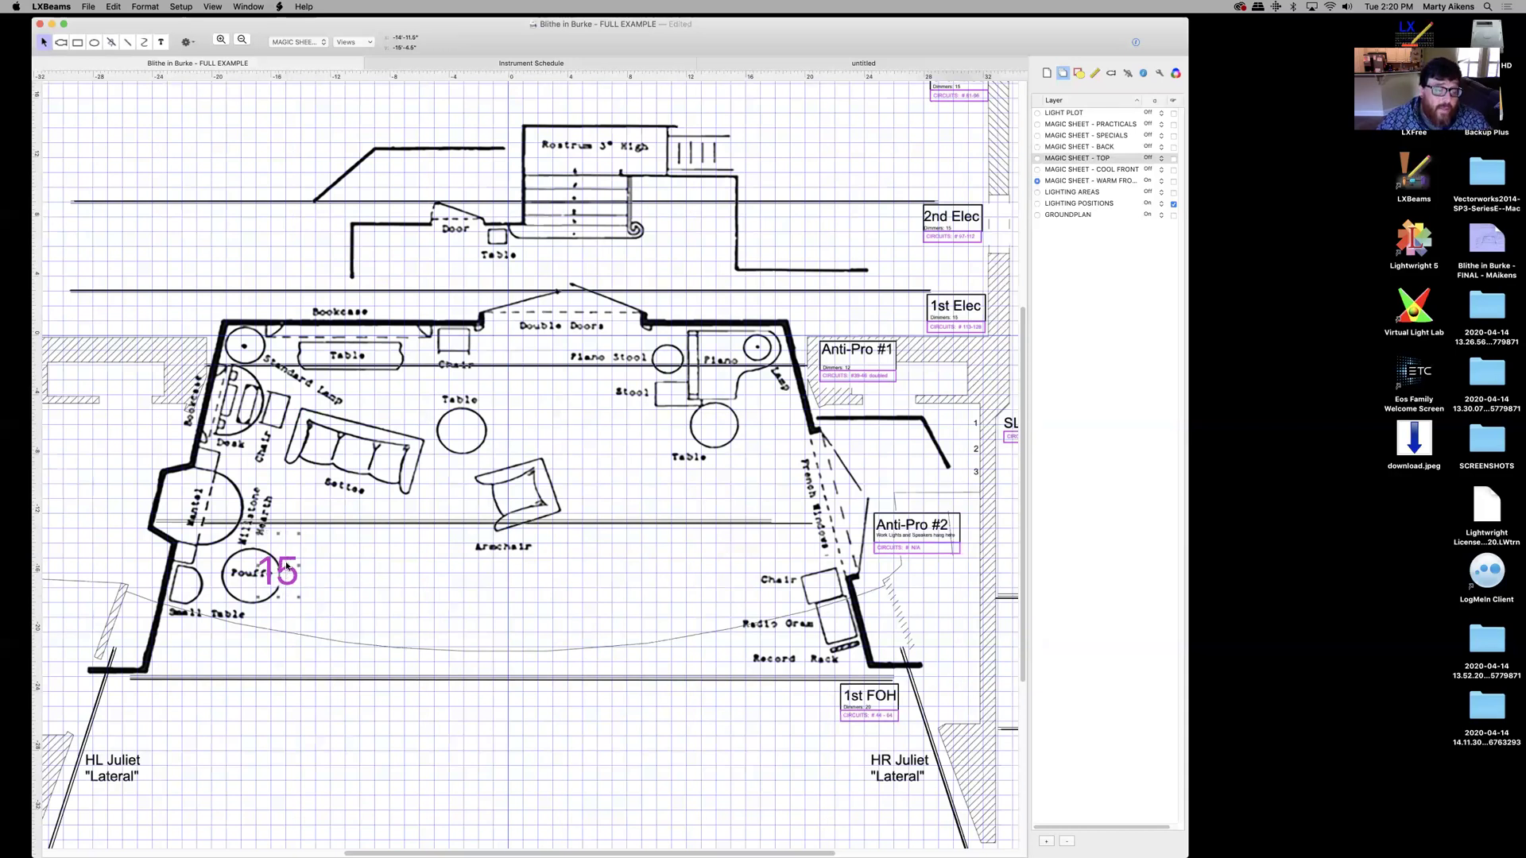
double_click(286, 571)
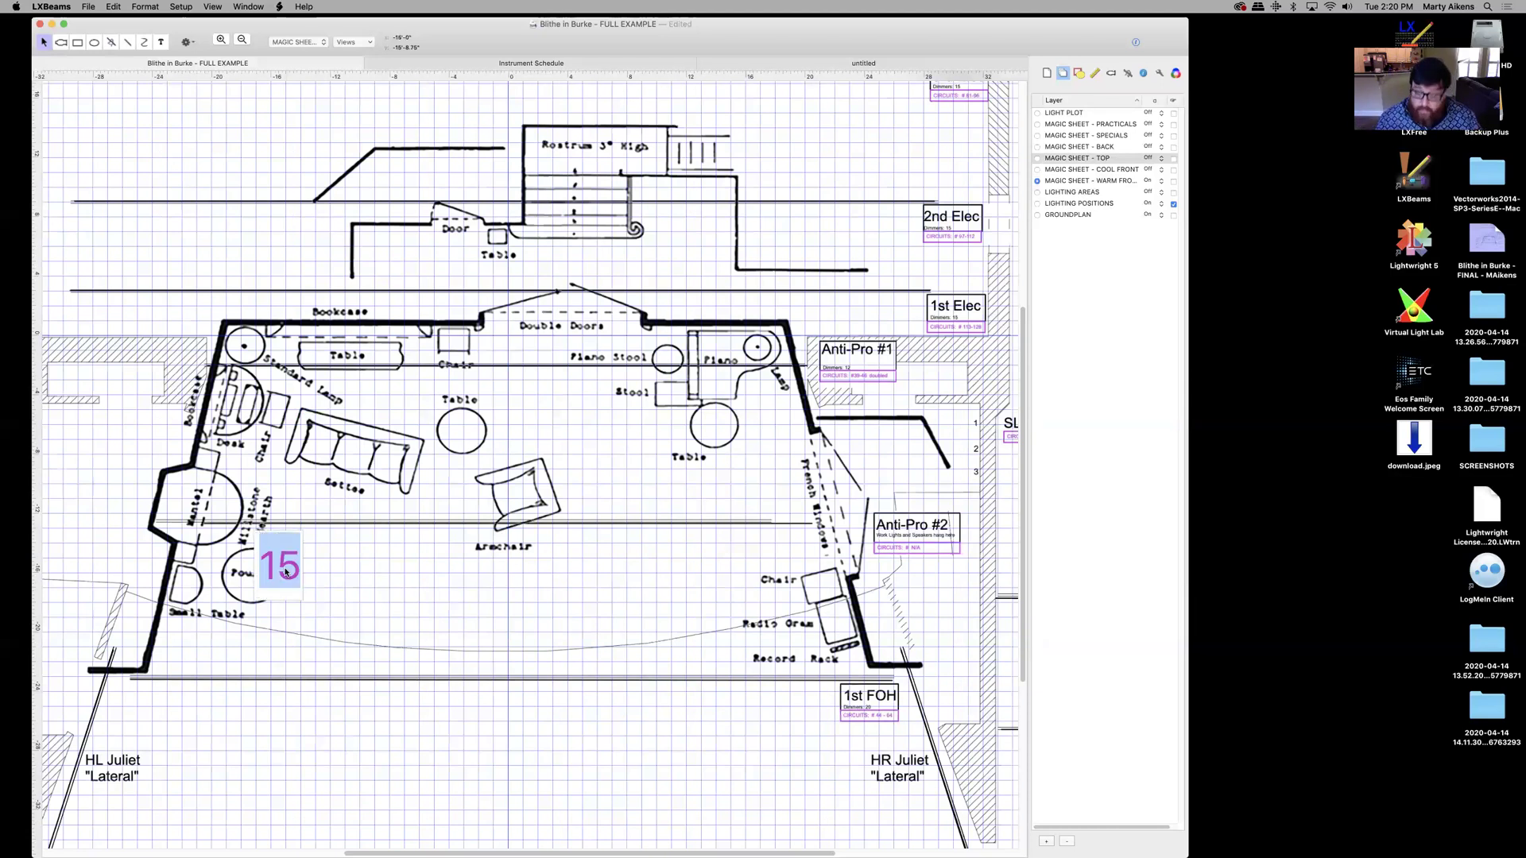
text(11)
key(Return)
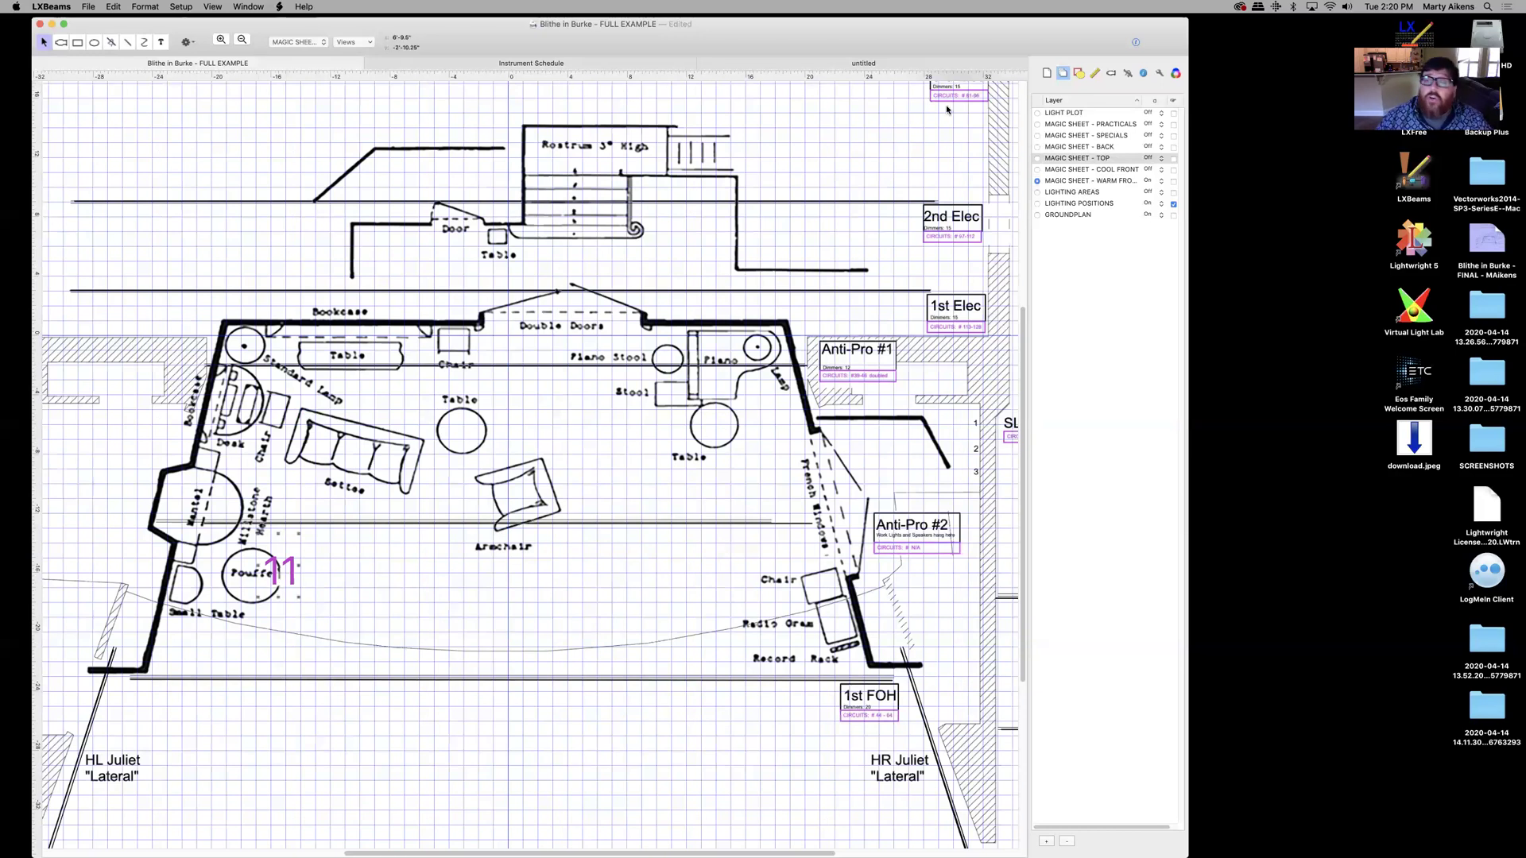
Change the 11 label's stroke colour to orange using the Colors wheel
click(1079, 73)
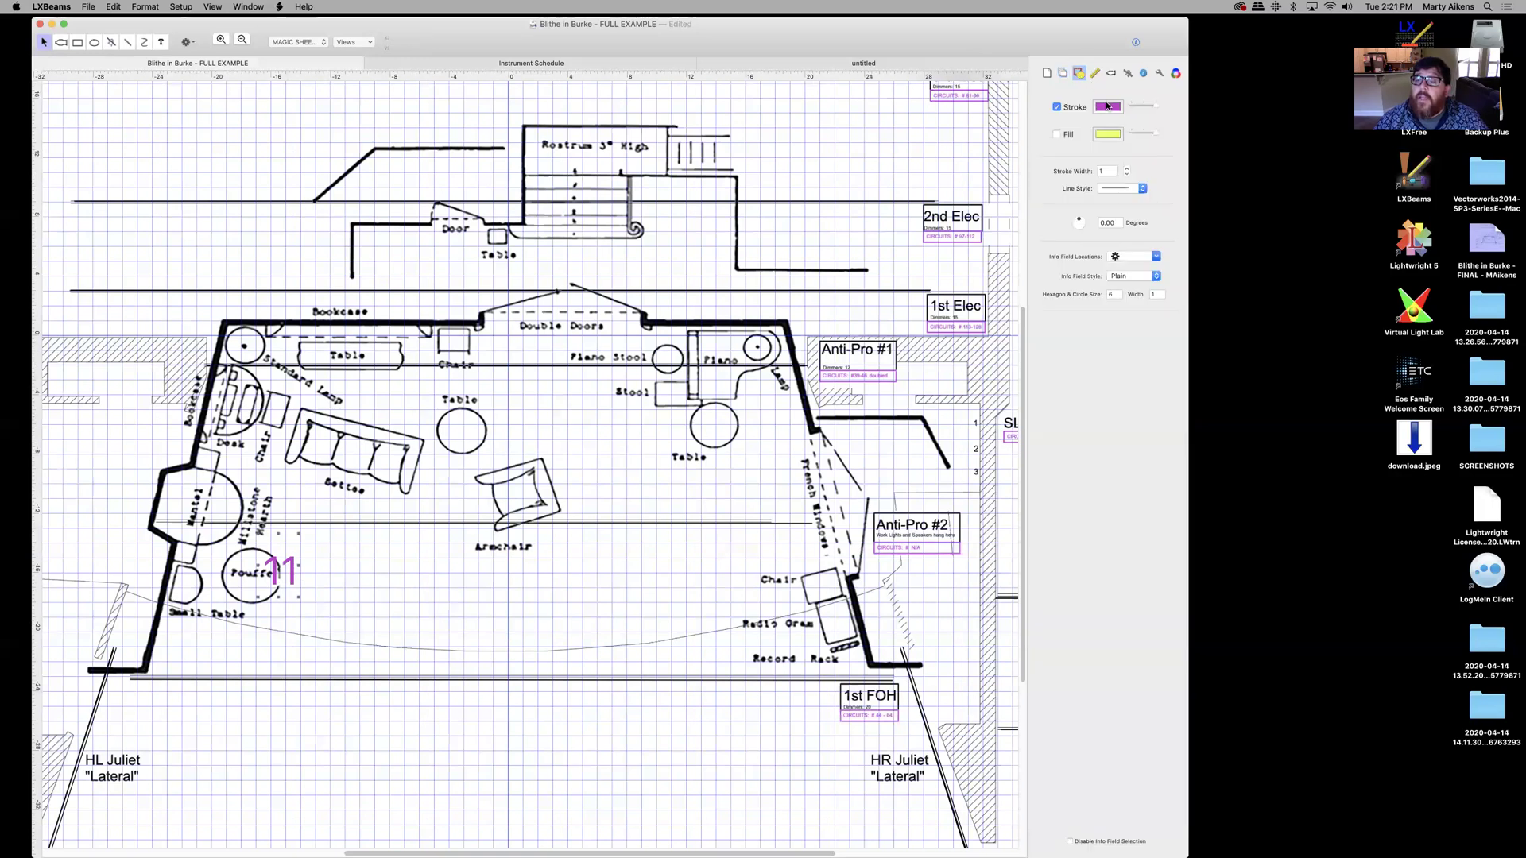
click(1107, 106)
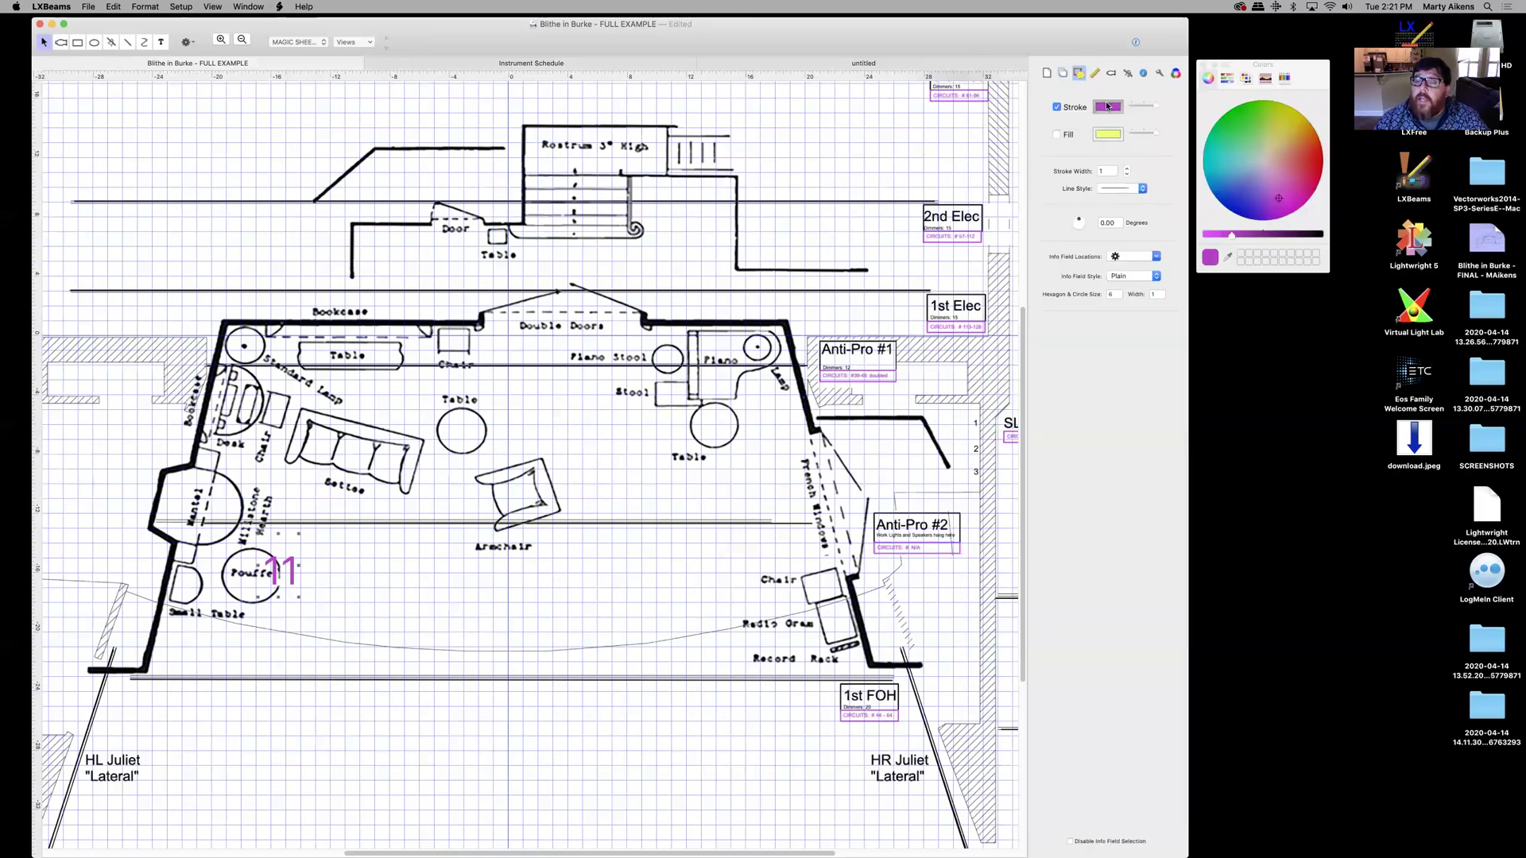
click(1277, 155)
click(1287, 148)
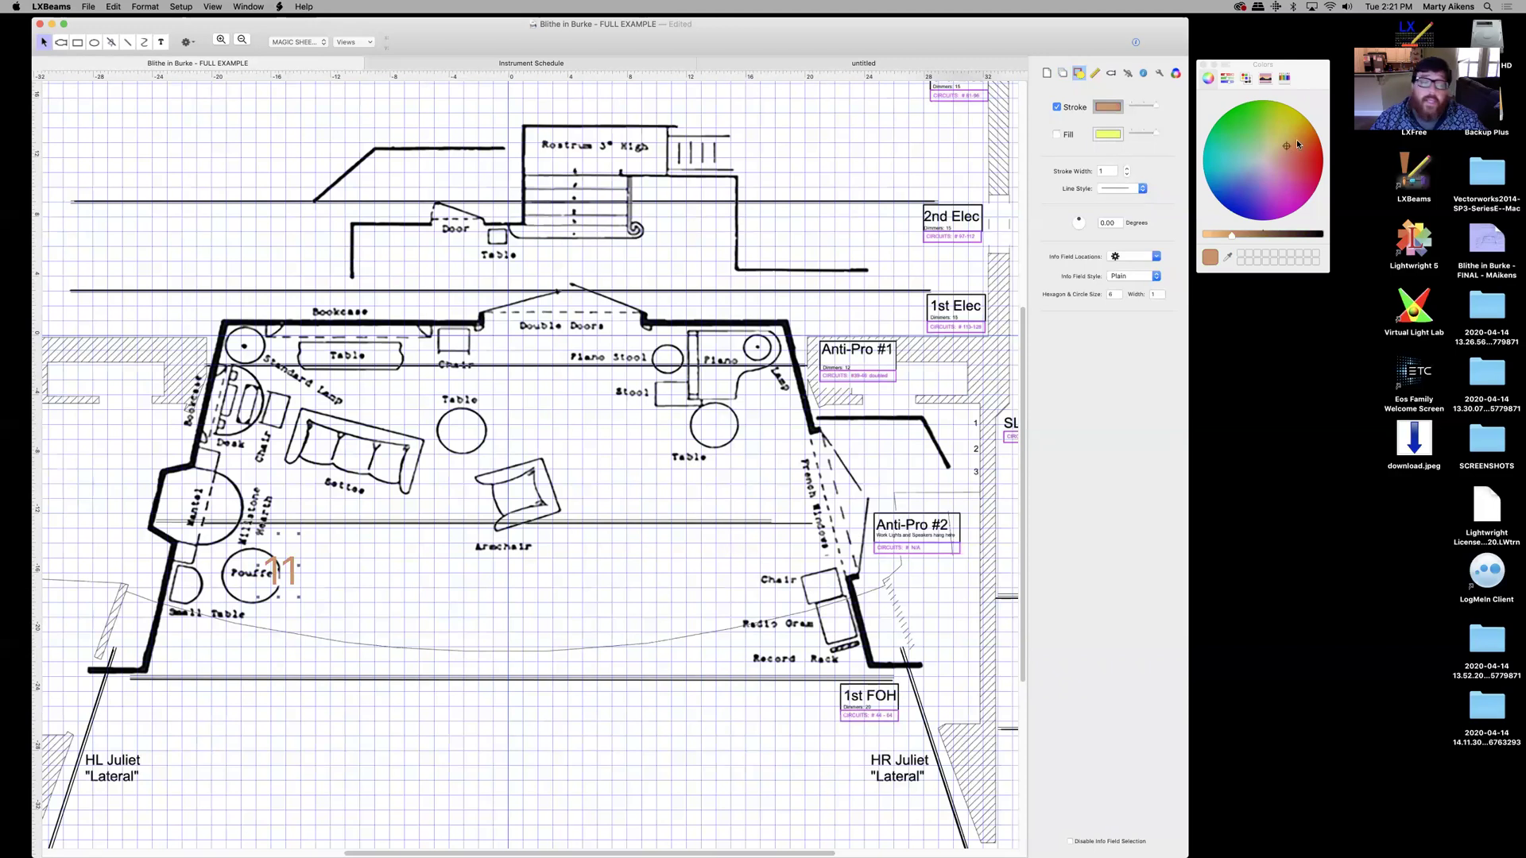
click(1296, 140)
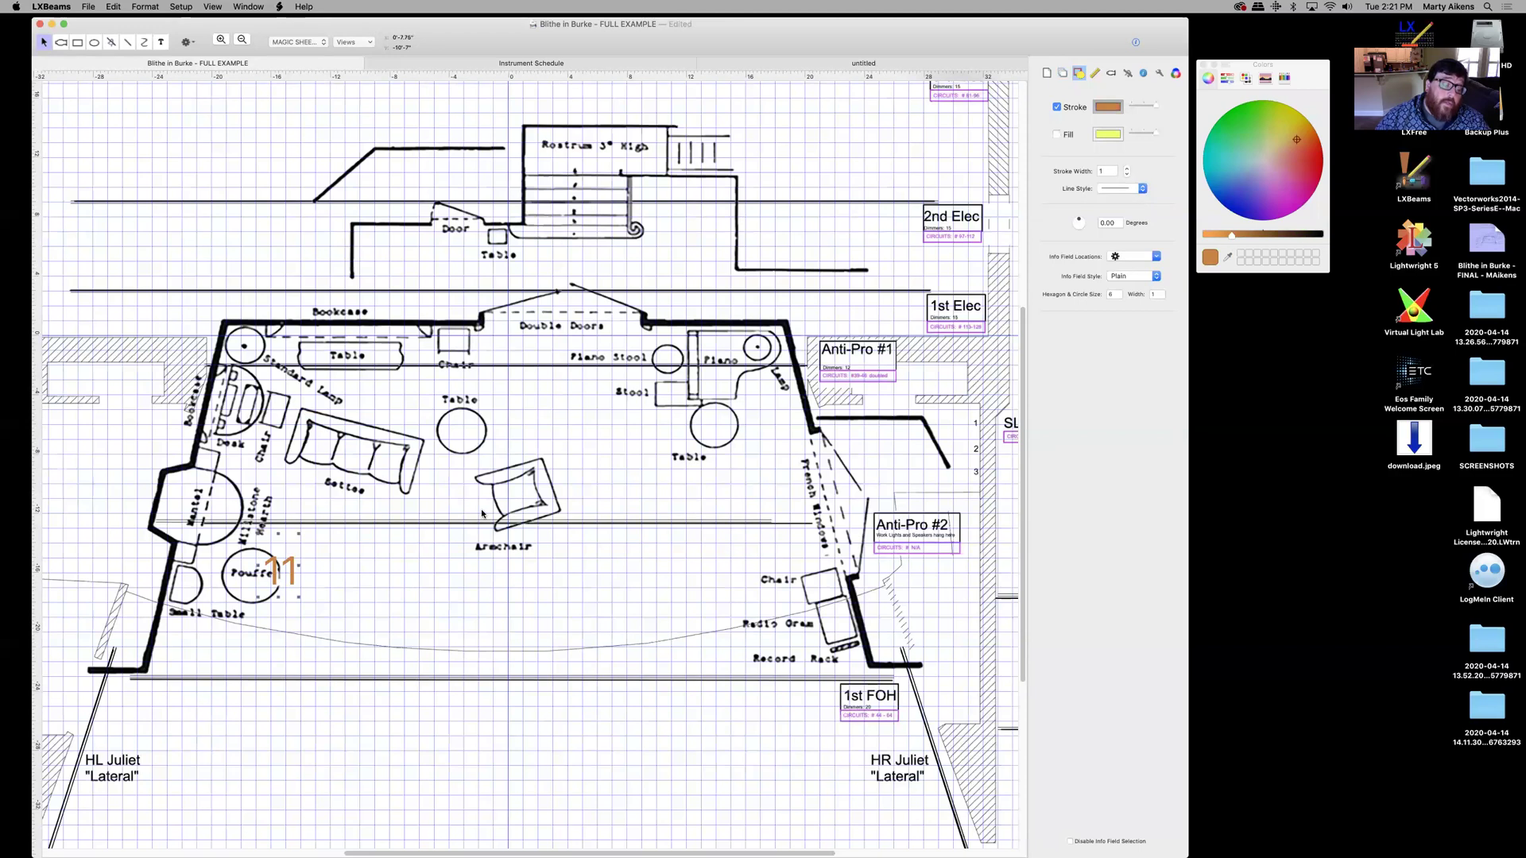
click(380, 581)
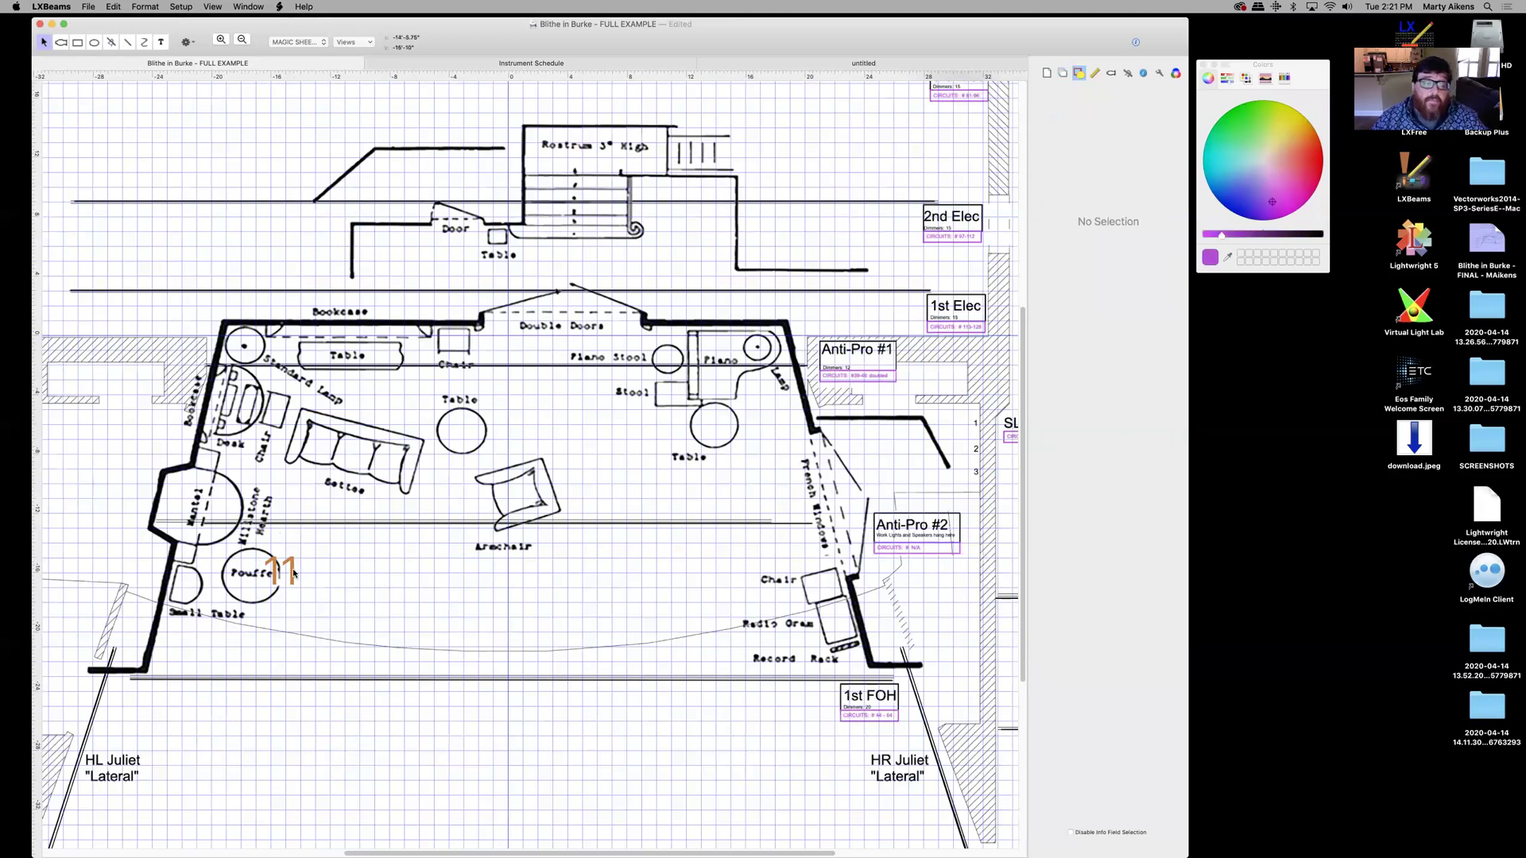
Paste copies of the orange 11 label and renumber them 21 and 31
click(293, 572)
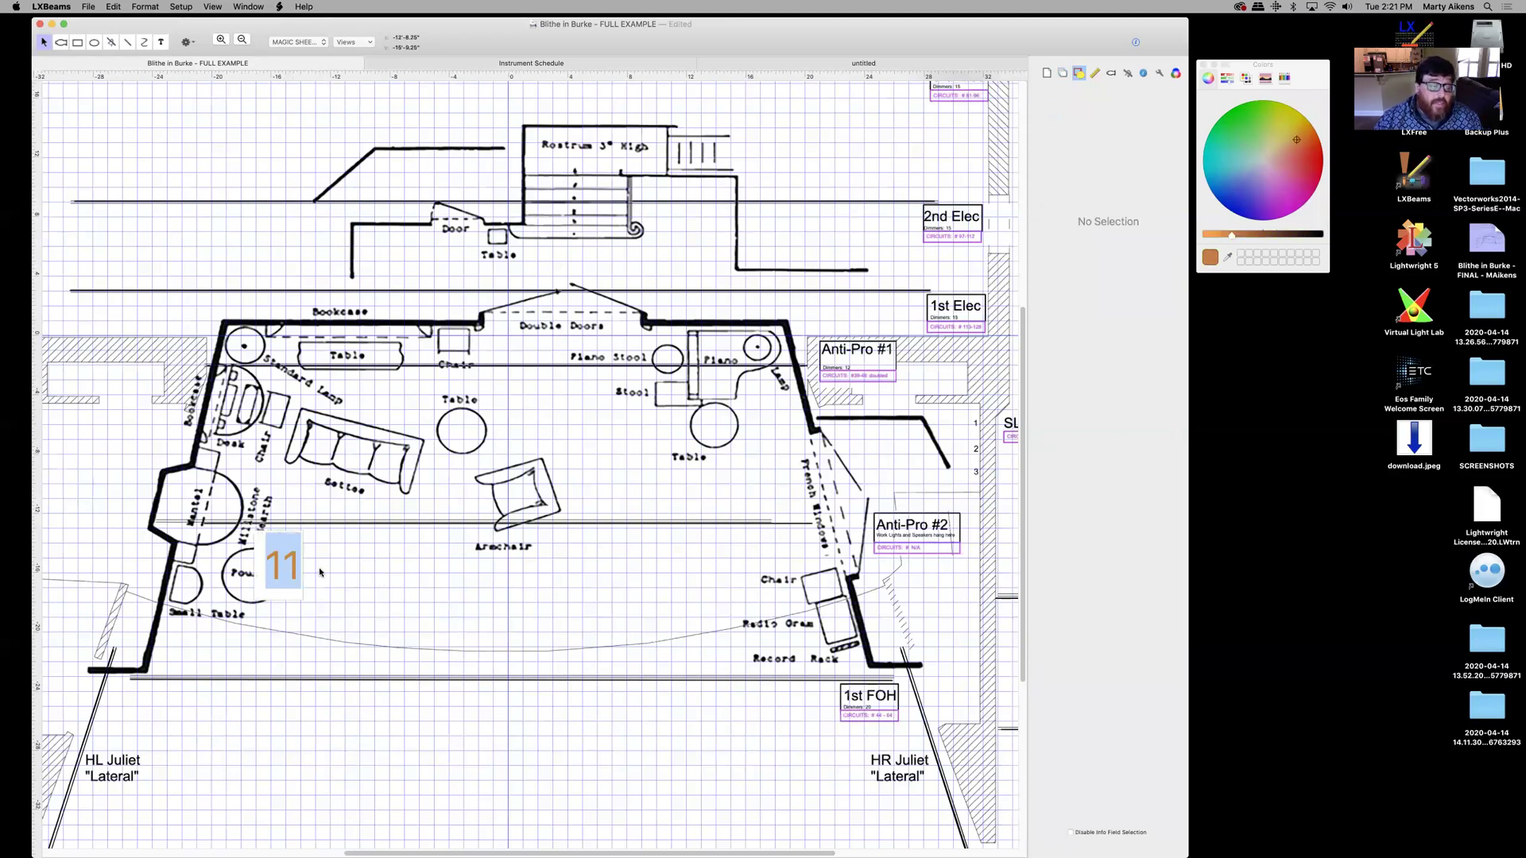
click(368, 590)
key(super+v)
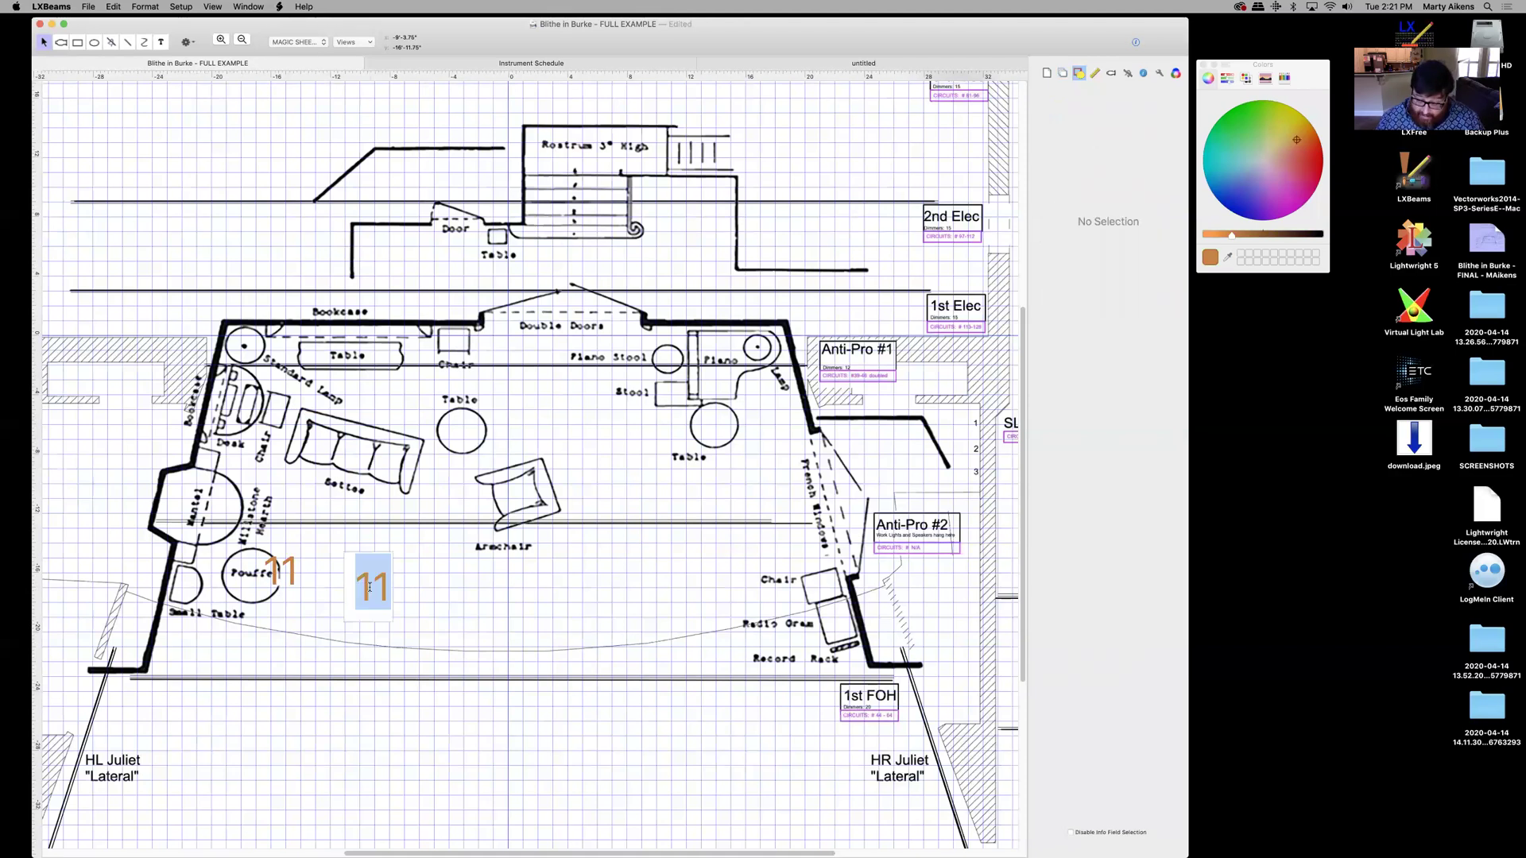
text(2)
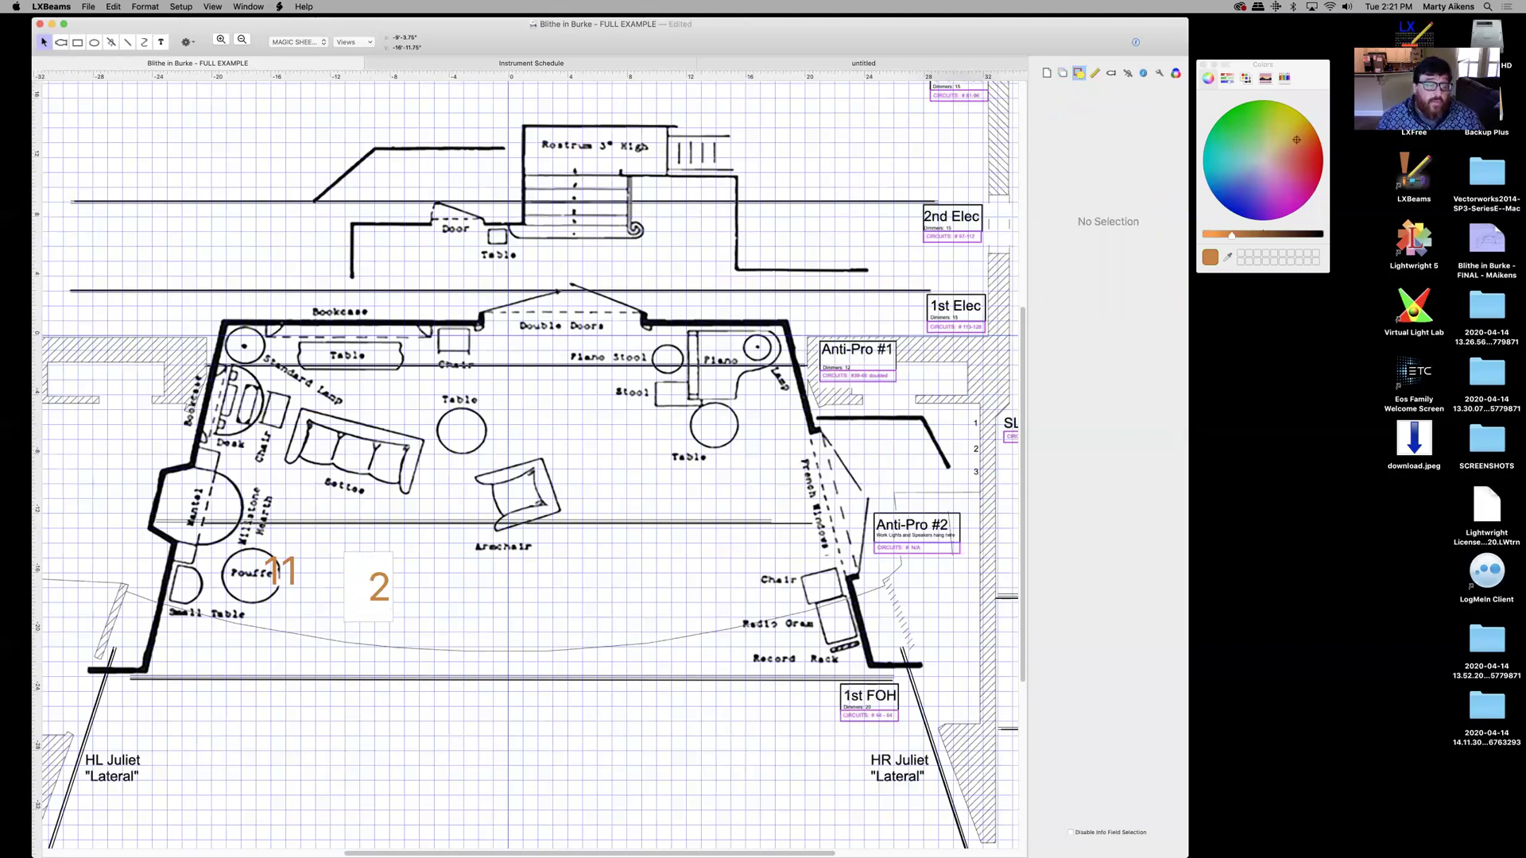
text(1)
key(Escape)
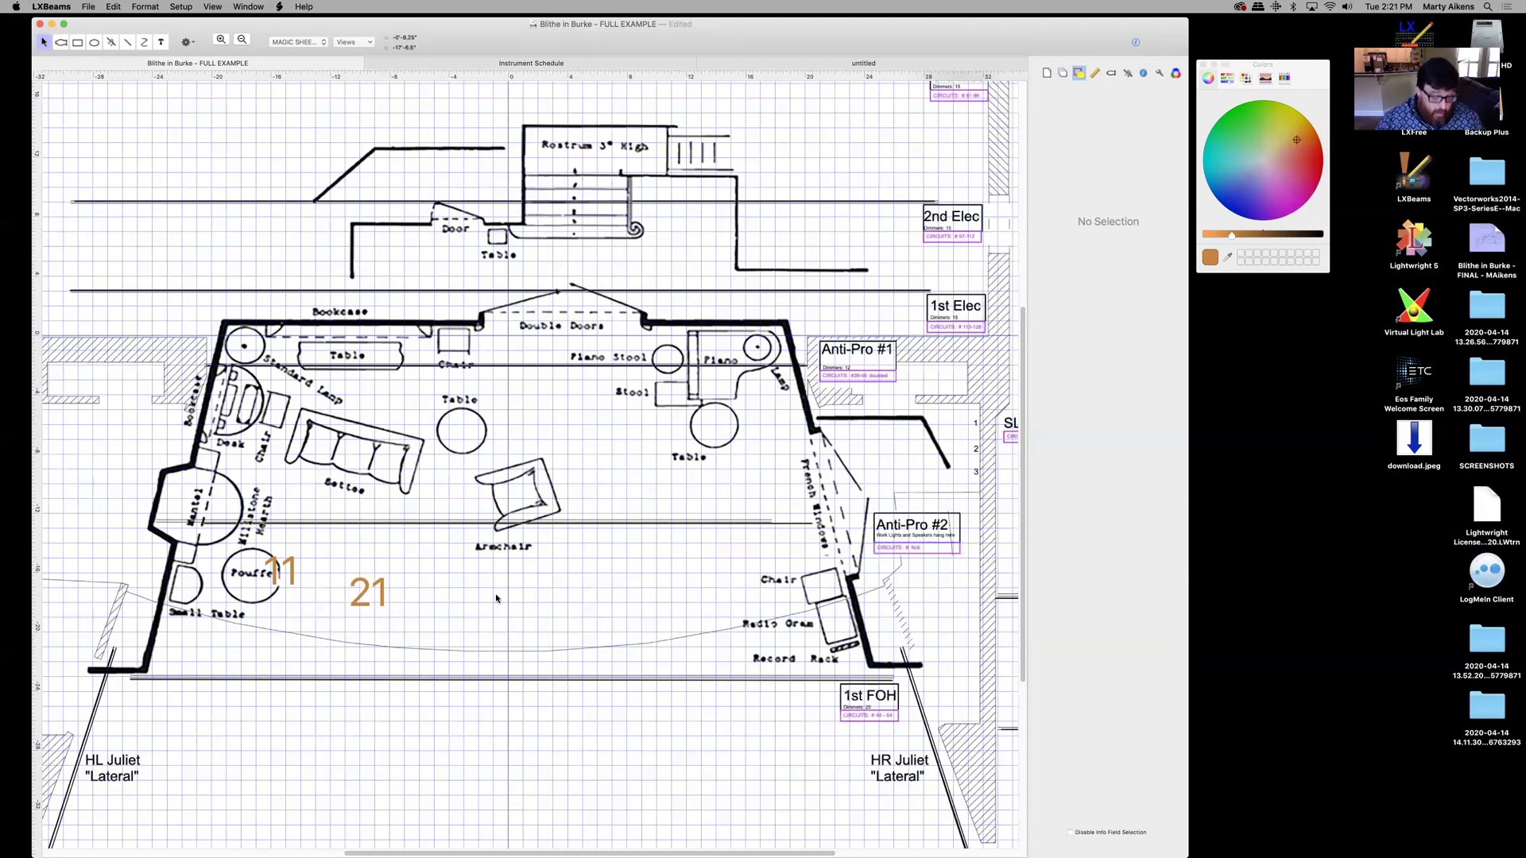
key(super+v)
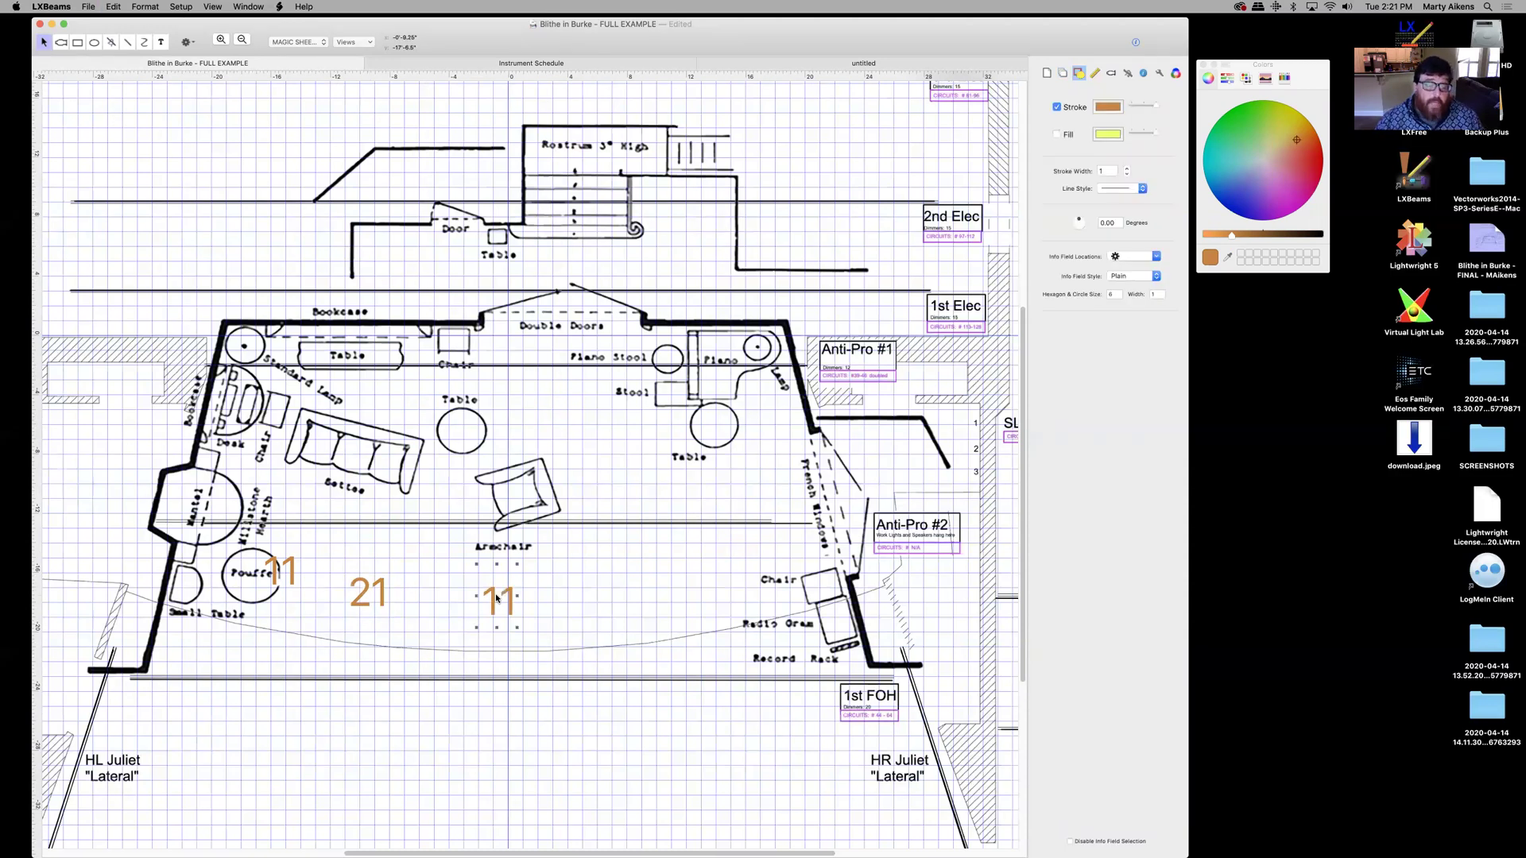
double_click(496, 597)
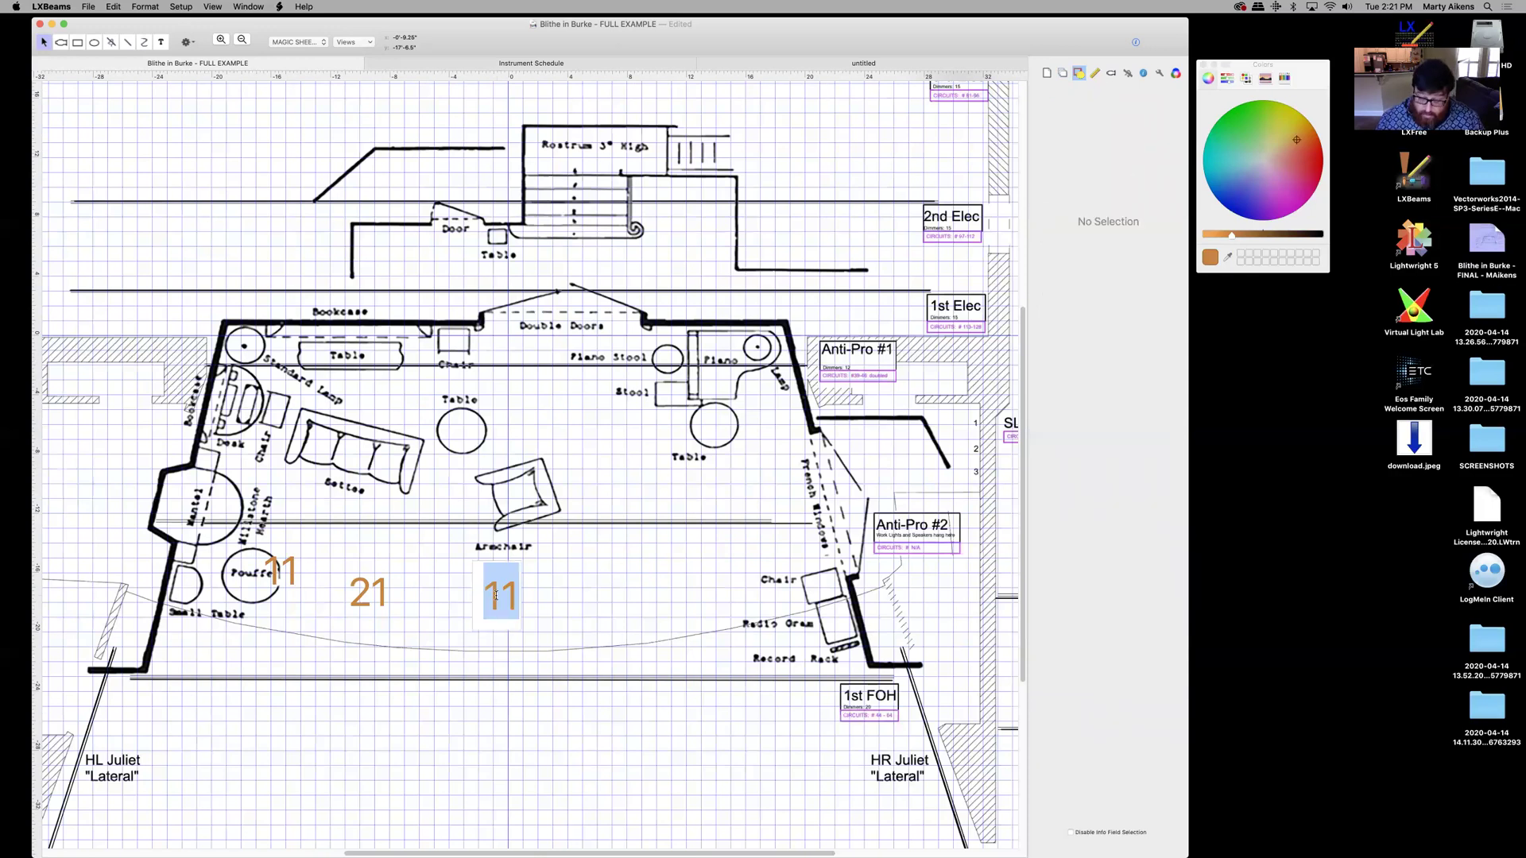
text(31)
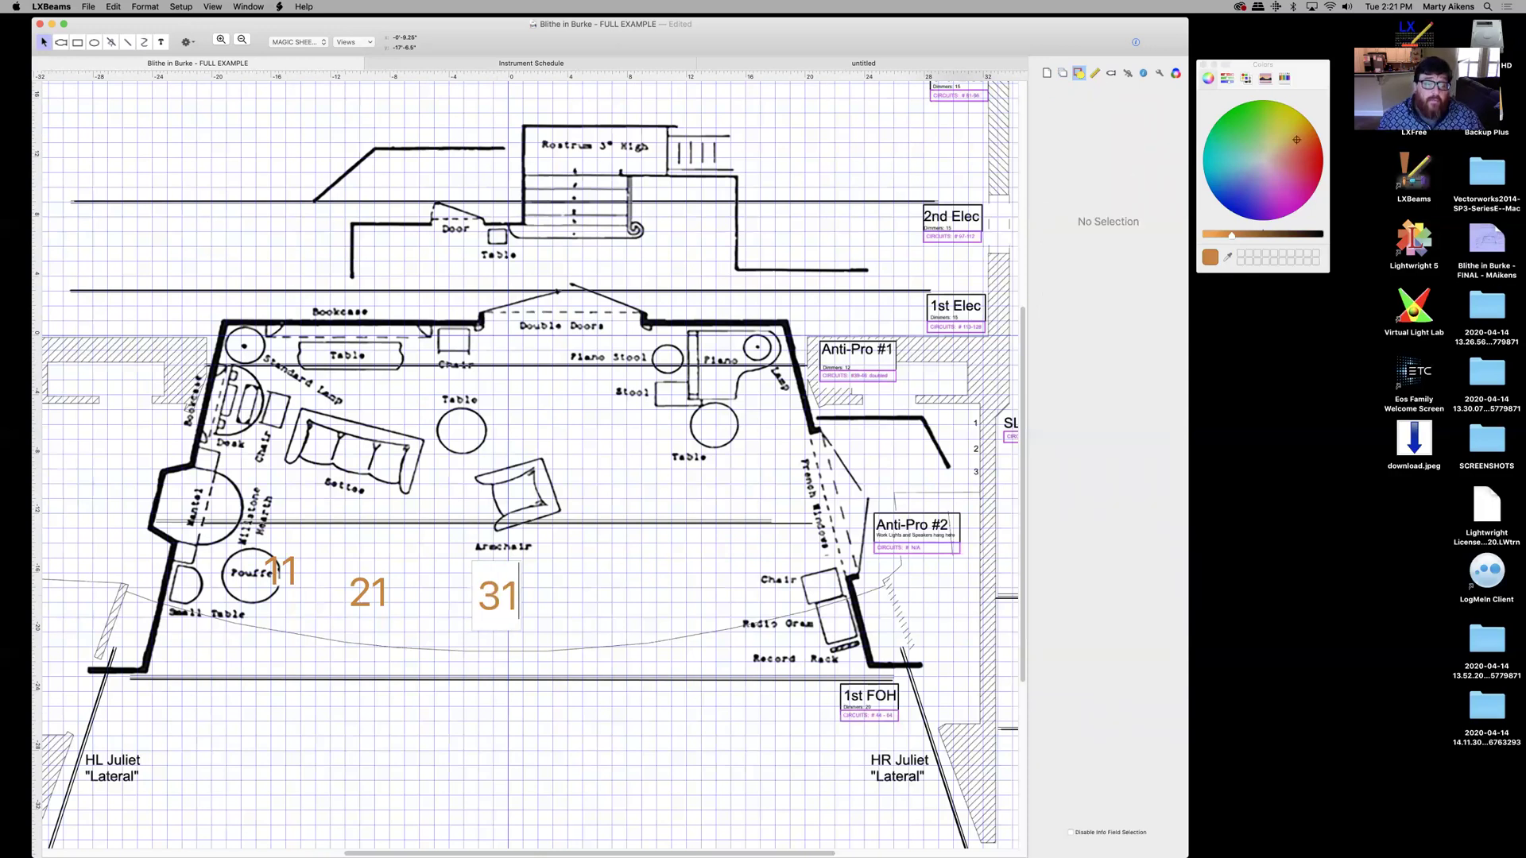
key(Escape)
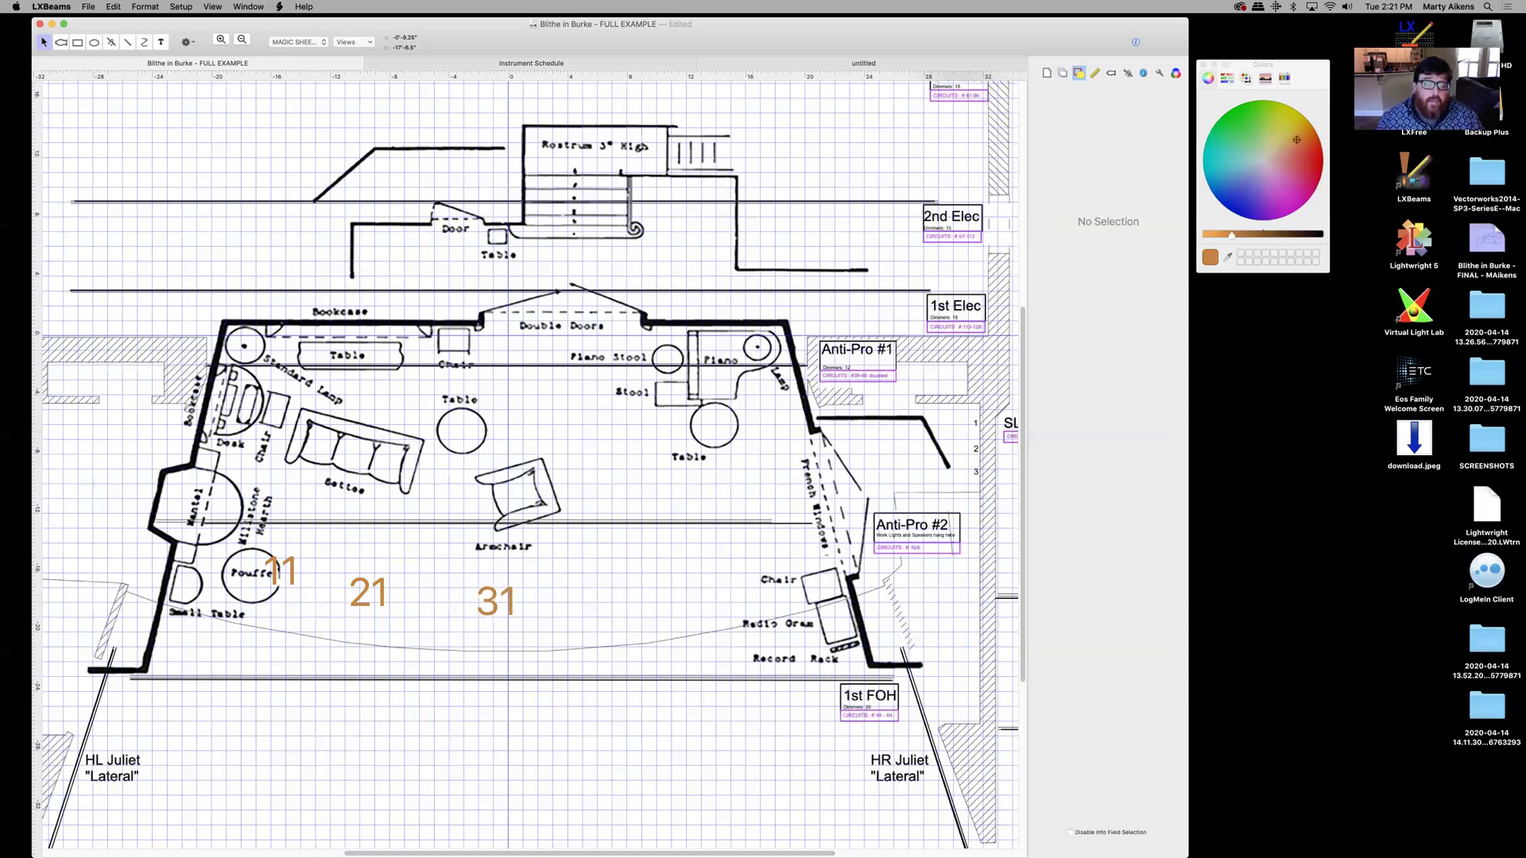
Add orange labels 41 and 51 over the downstage right areas, then show the layer list
click(618, 587)
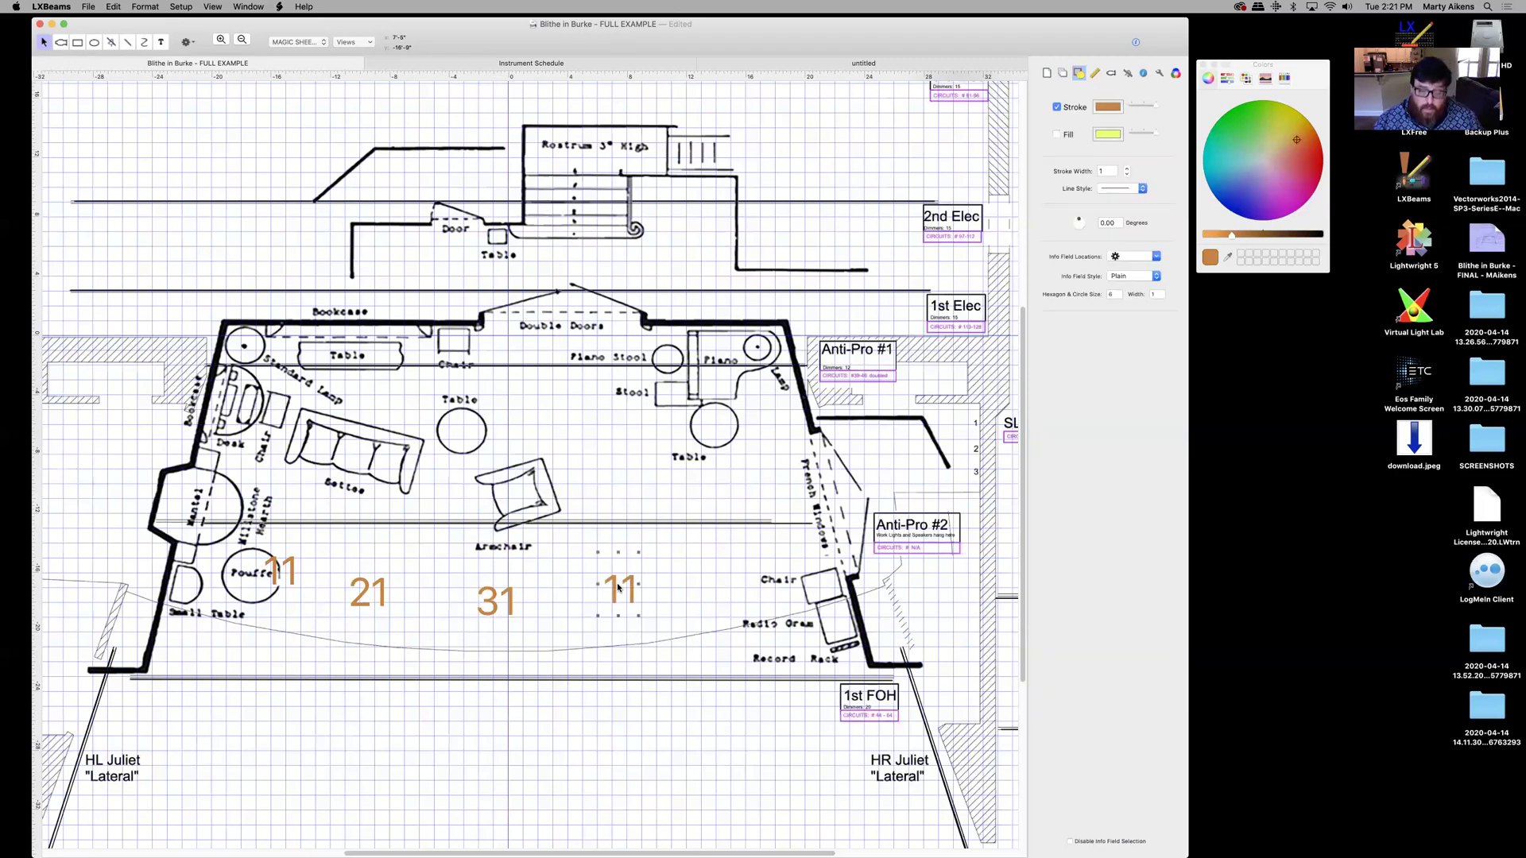
double_click(618, 586)
text(4)
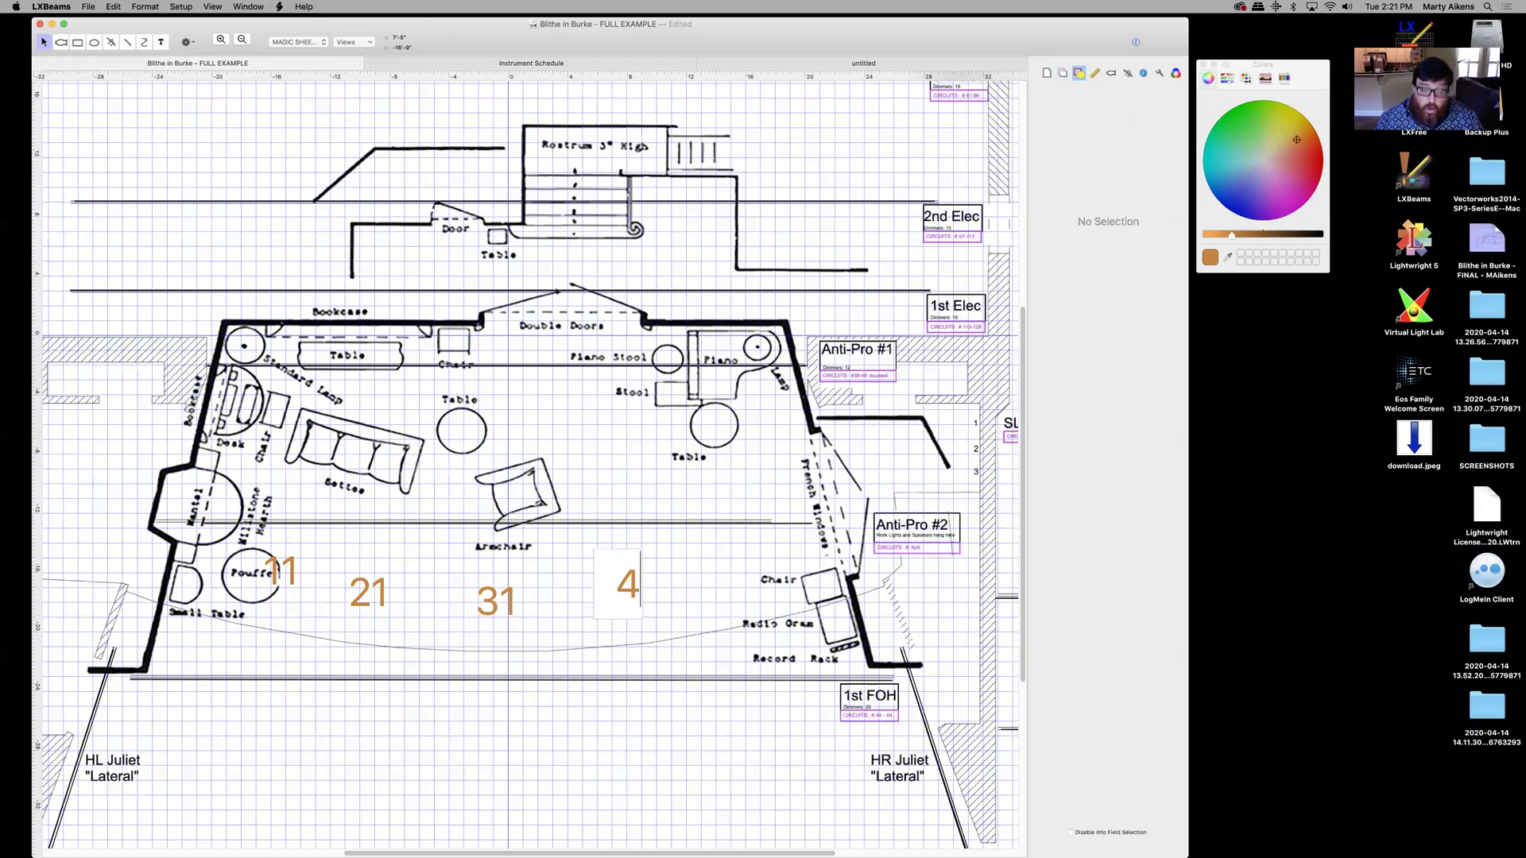
text(1)
key(Escape)
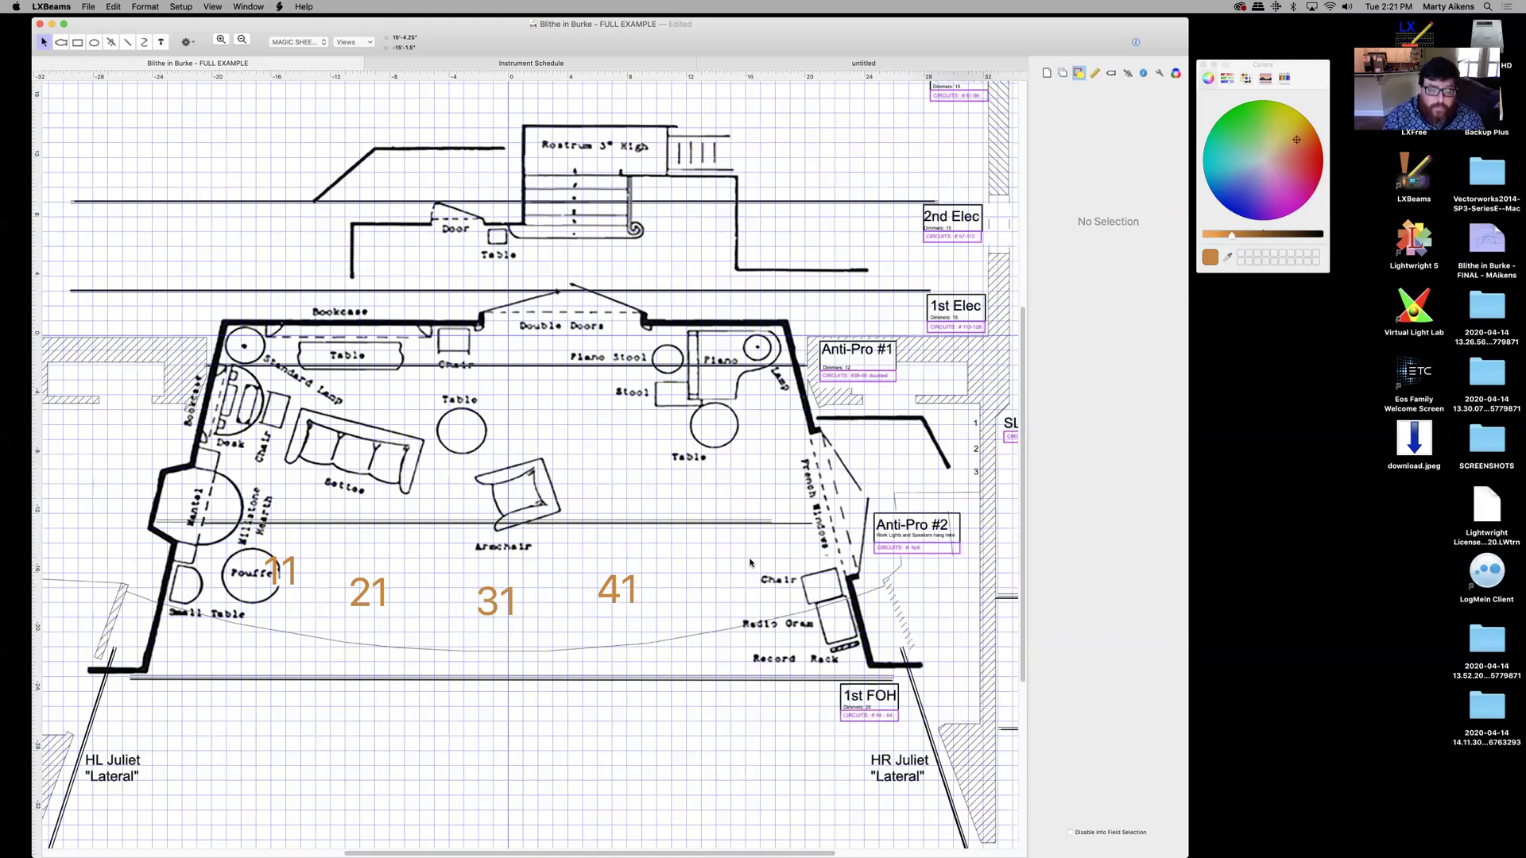
key(super+v)
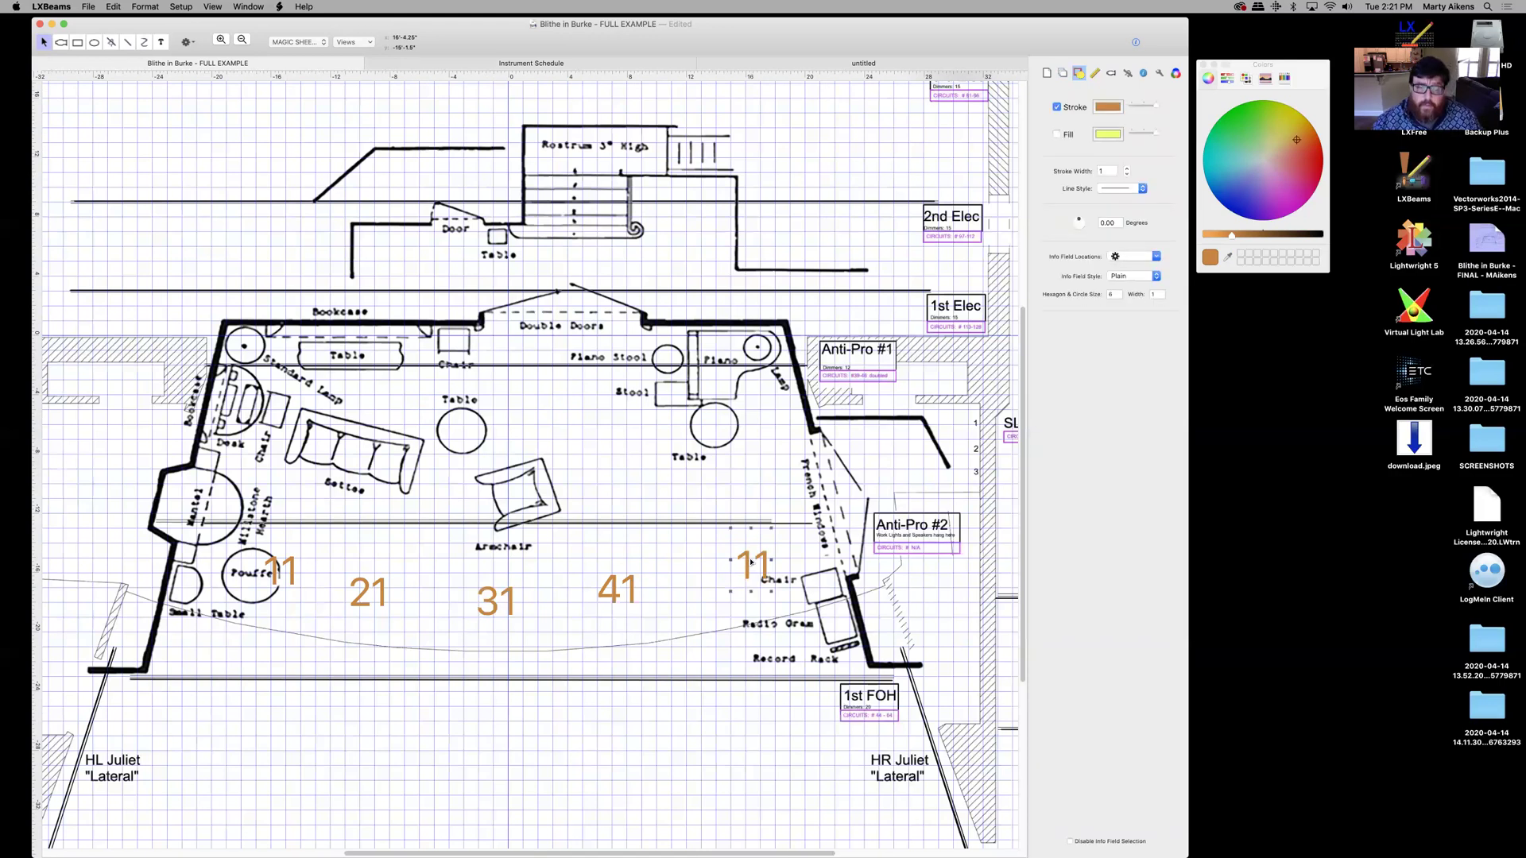
double_click(751, 562)
text(51)
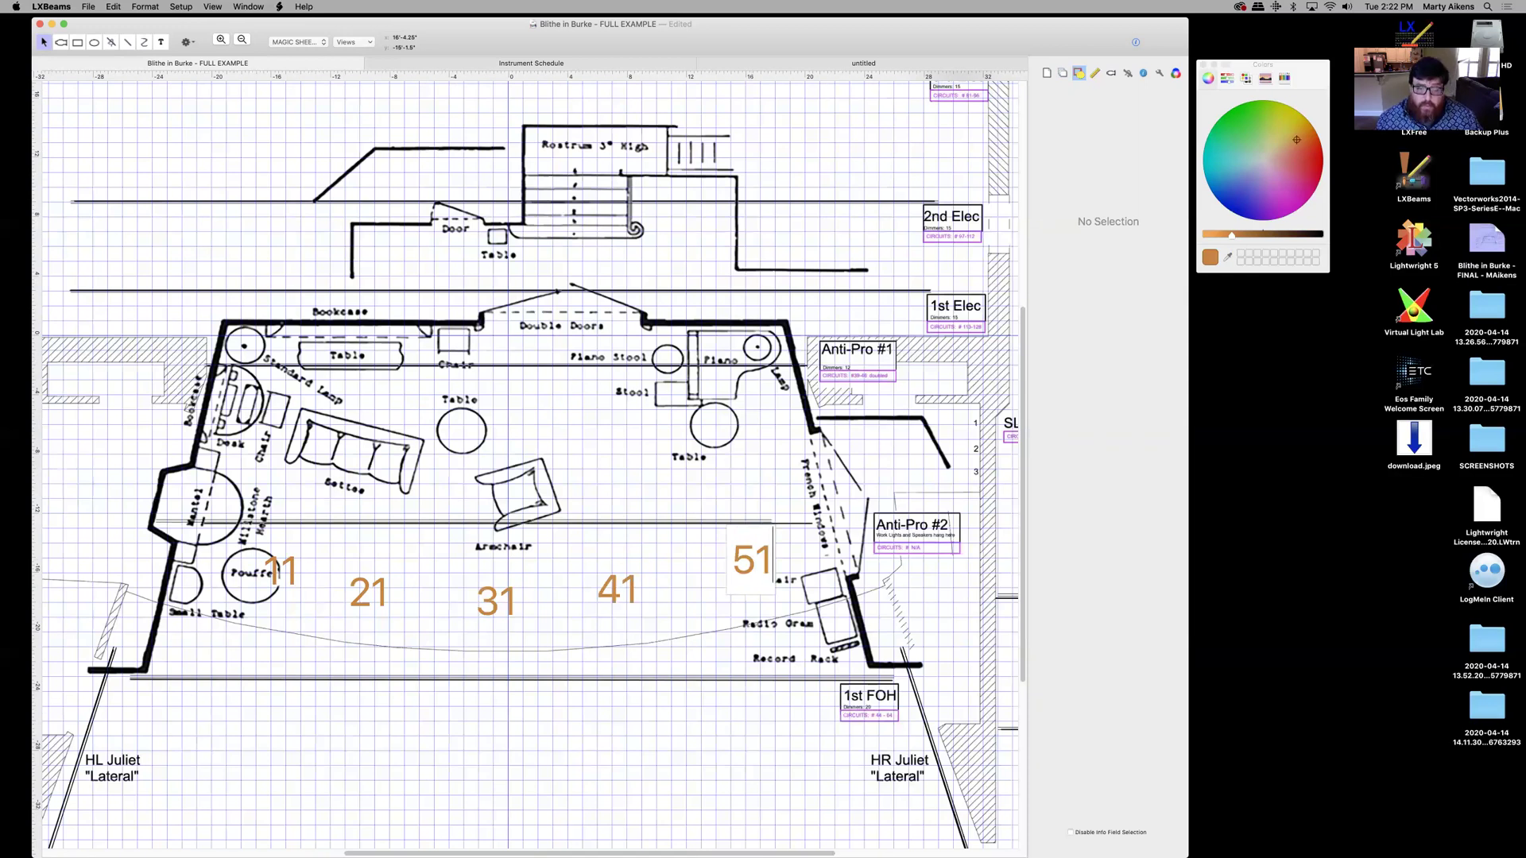
key(Escape)
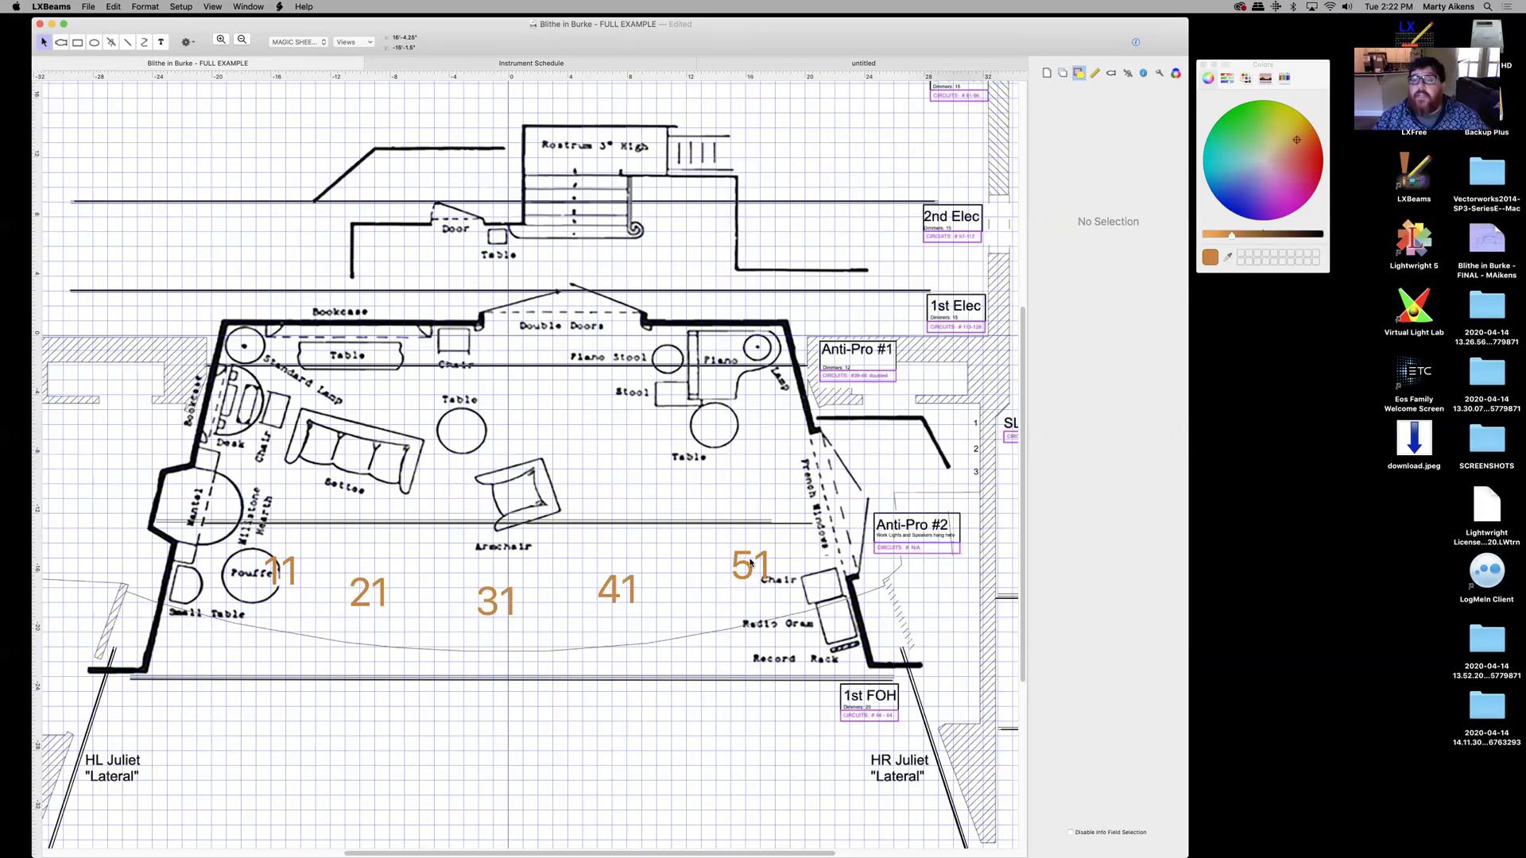
click(1062, 72)
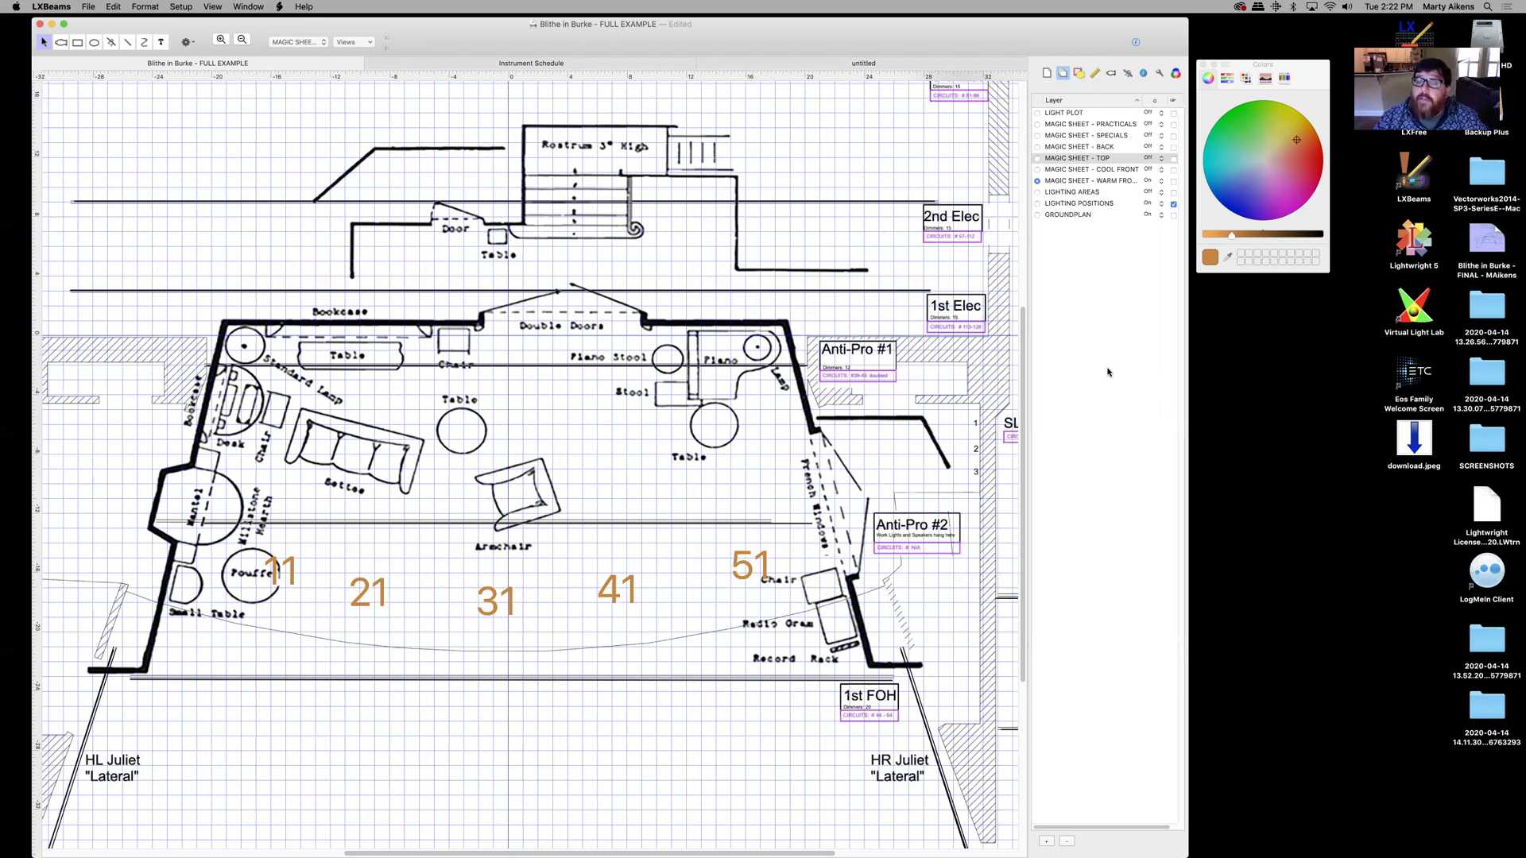
Set the MAGIC SHEET - TOP layer's visibility to On
click(1161, 171)
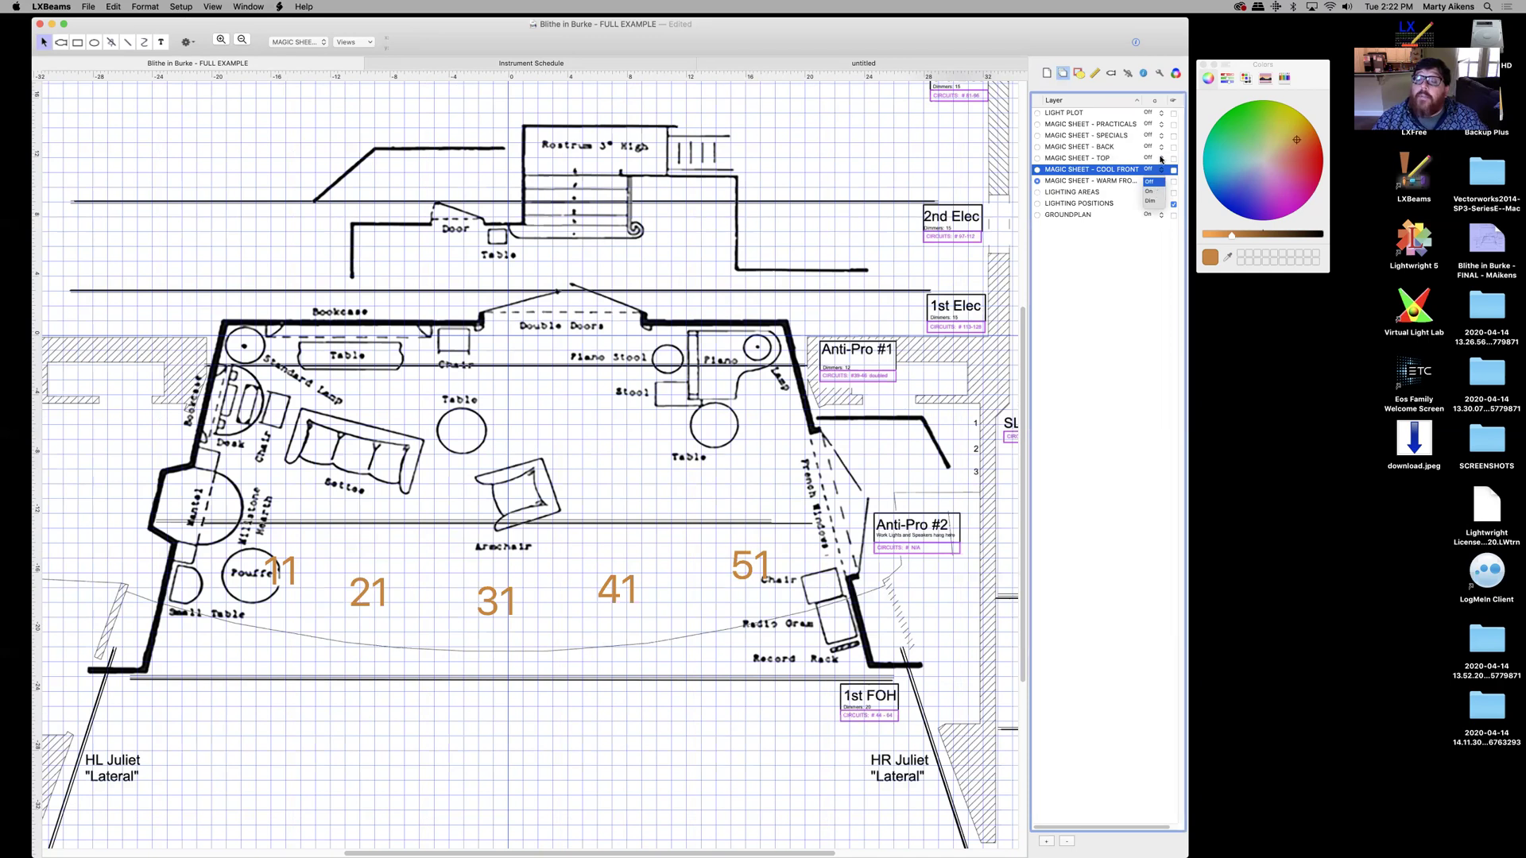
click(1161, 160)
click(1161, 158)
click(1154, 182)
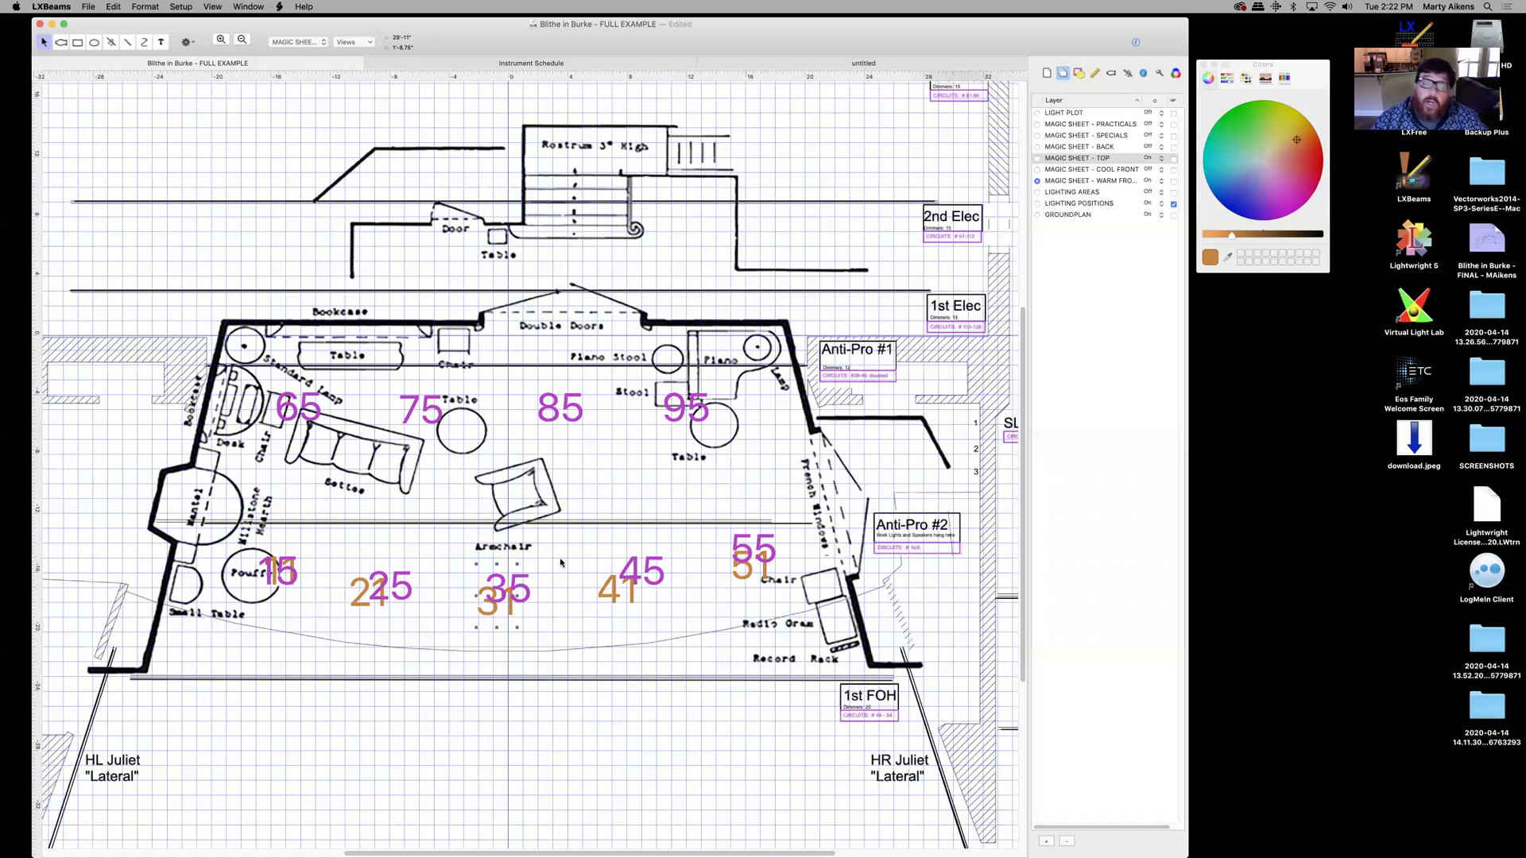
Move the orange labels 31, 41, 51, 21 and 11 under purple 35, 45, 55, 25 and 15
drag(497, 608, 500, 603)
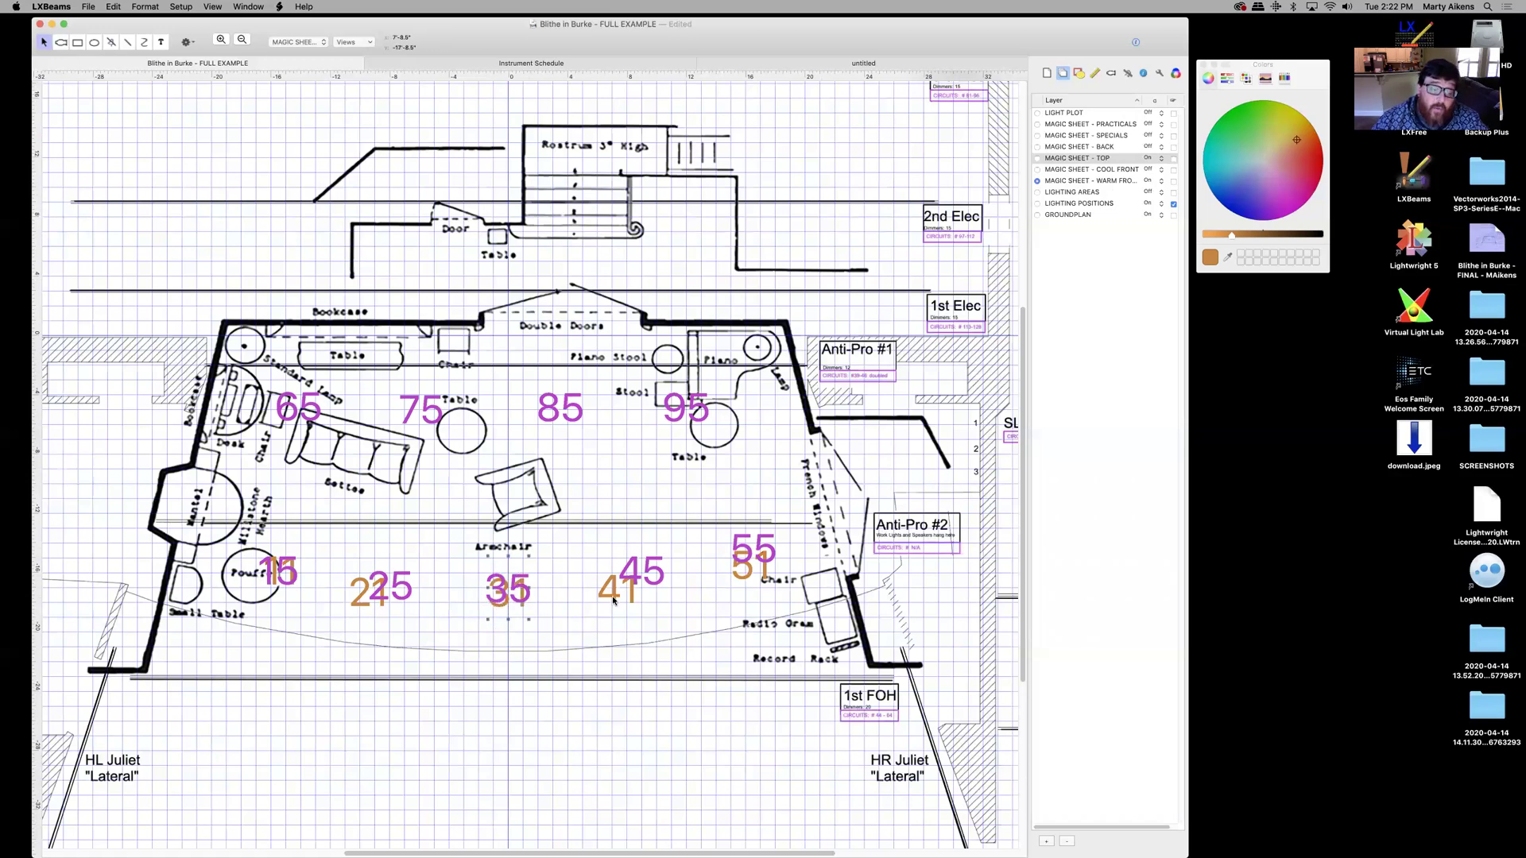
drag(613, 601, 635, 583)
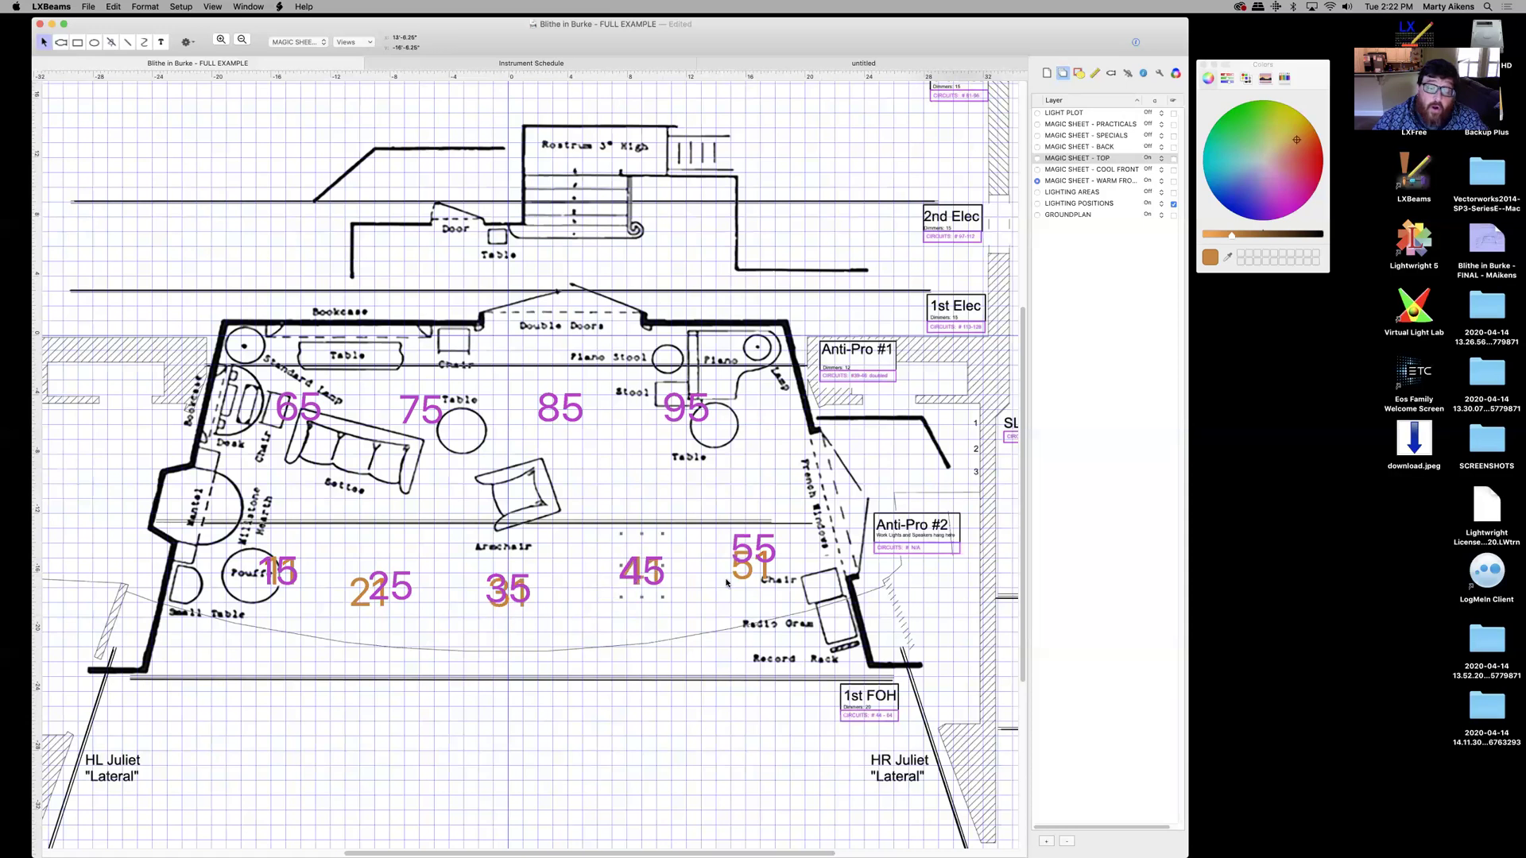
drag(741, 578, 743, 561)
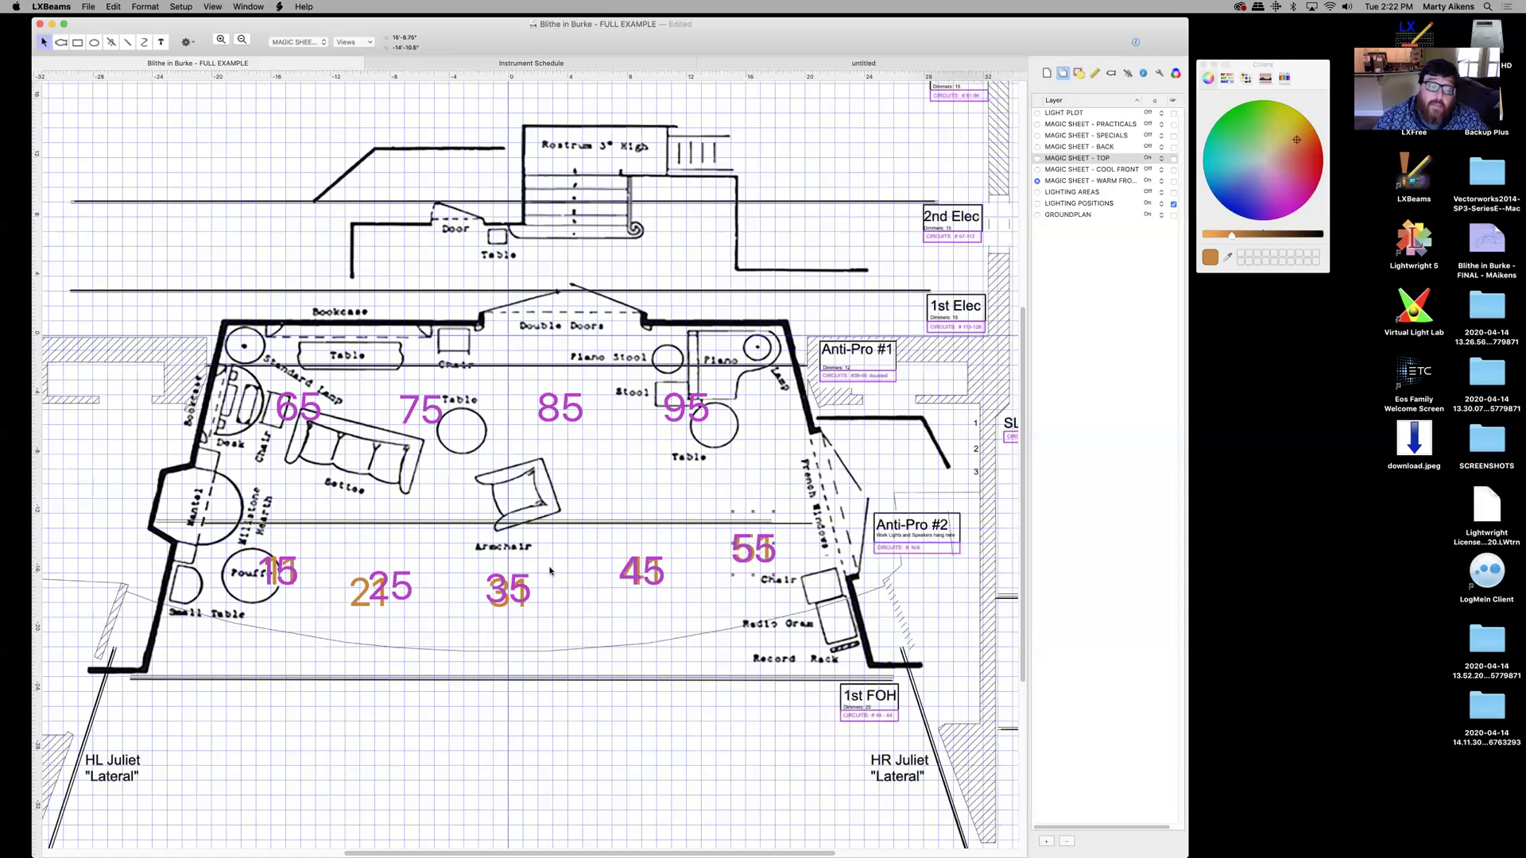
drag(361, 604, 381, 602)
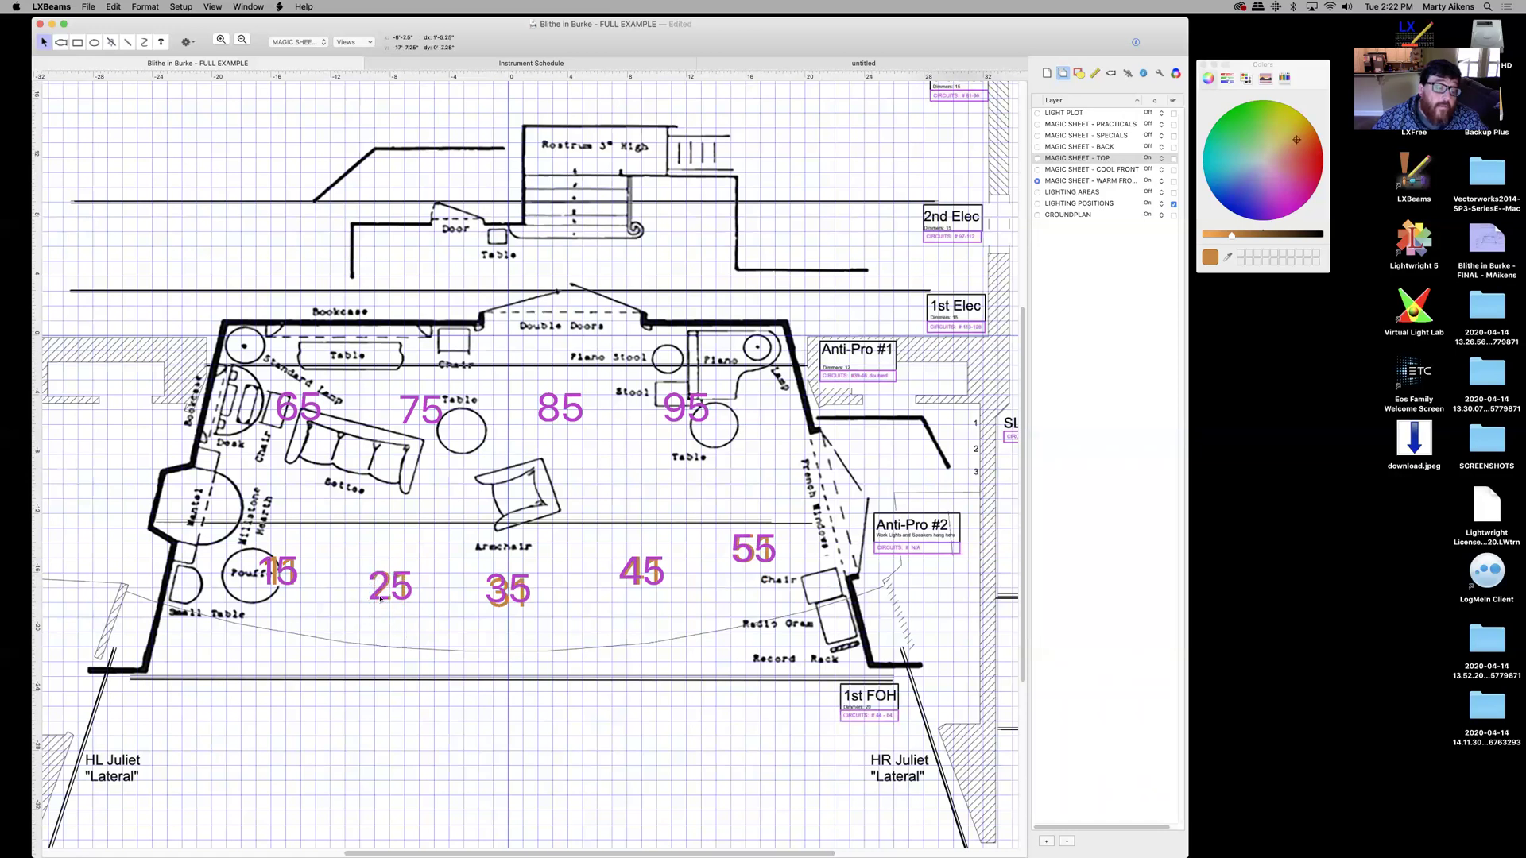
drag(275, 583, 263, 565)
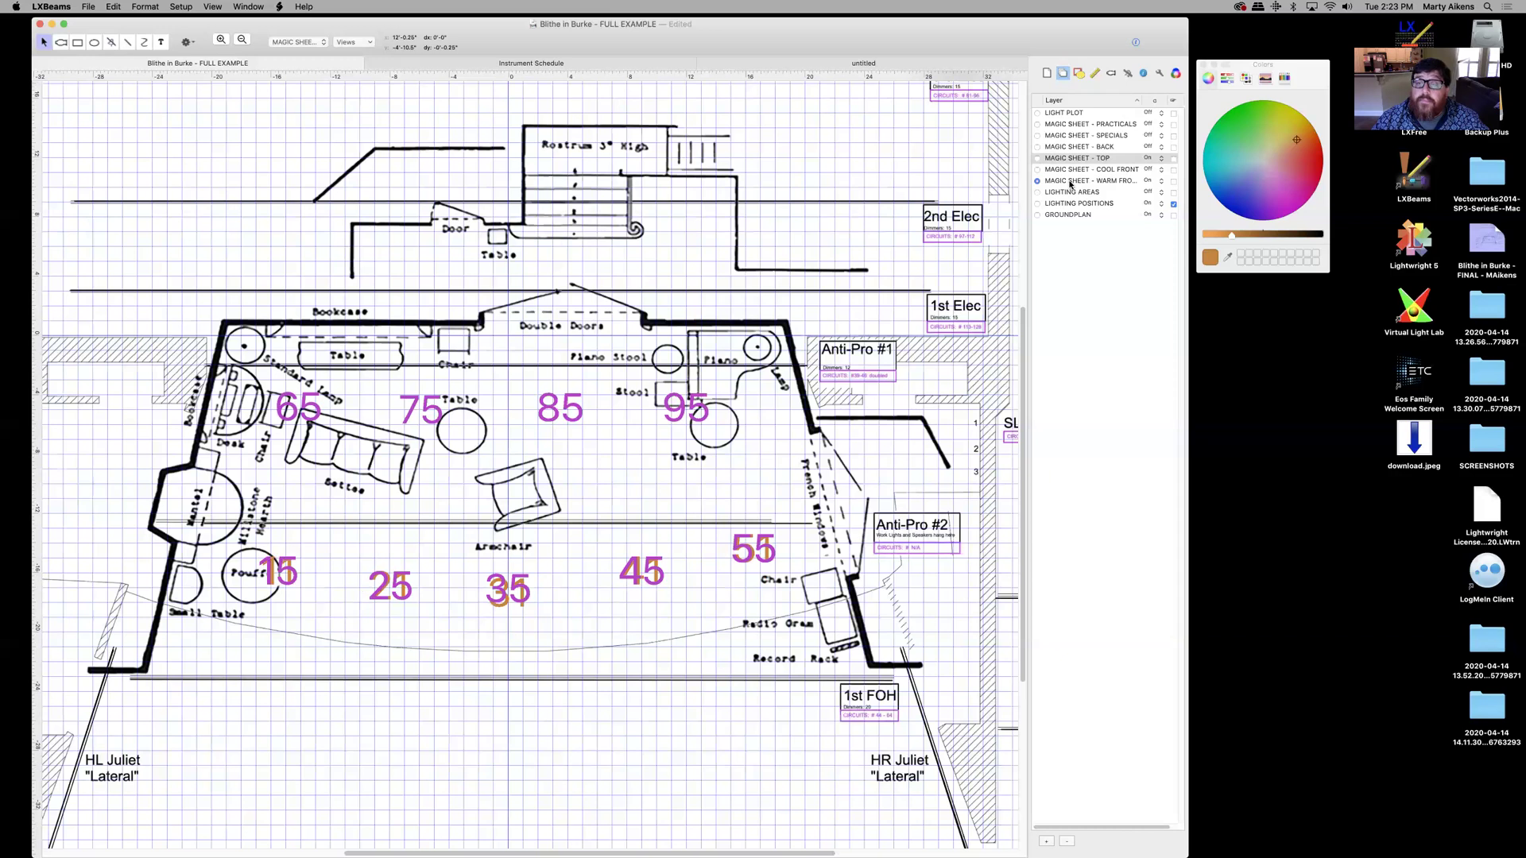
Save the plot via File > Save and set MAGIC SHEET - TOP visibility to Off
click(88, 11)
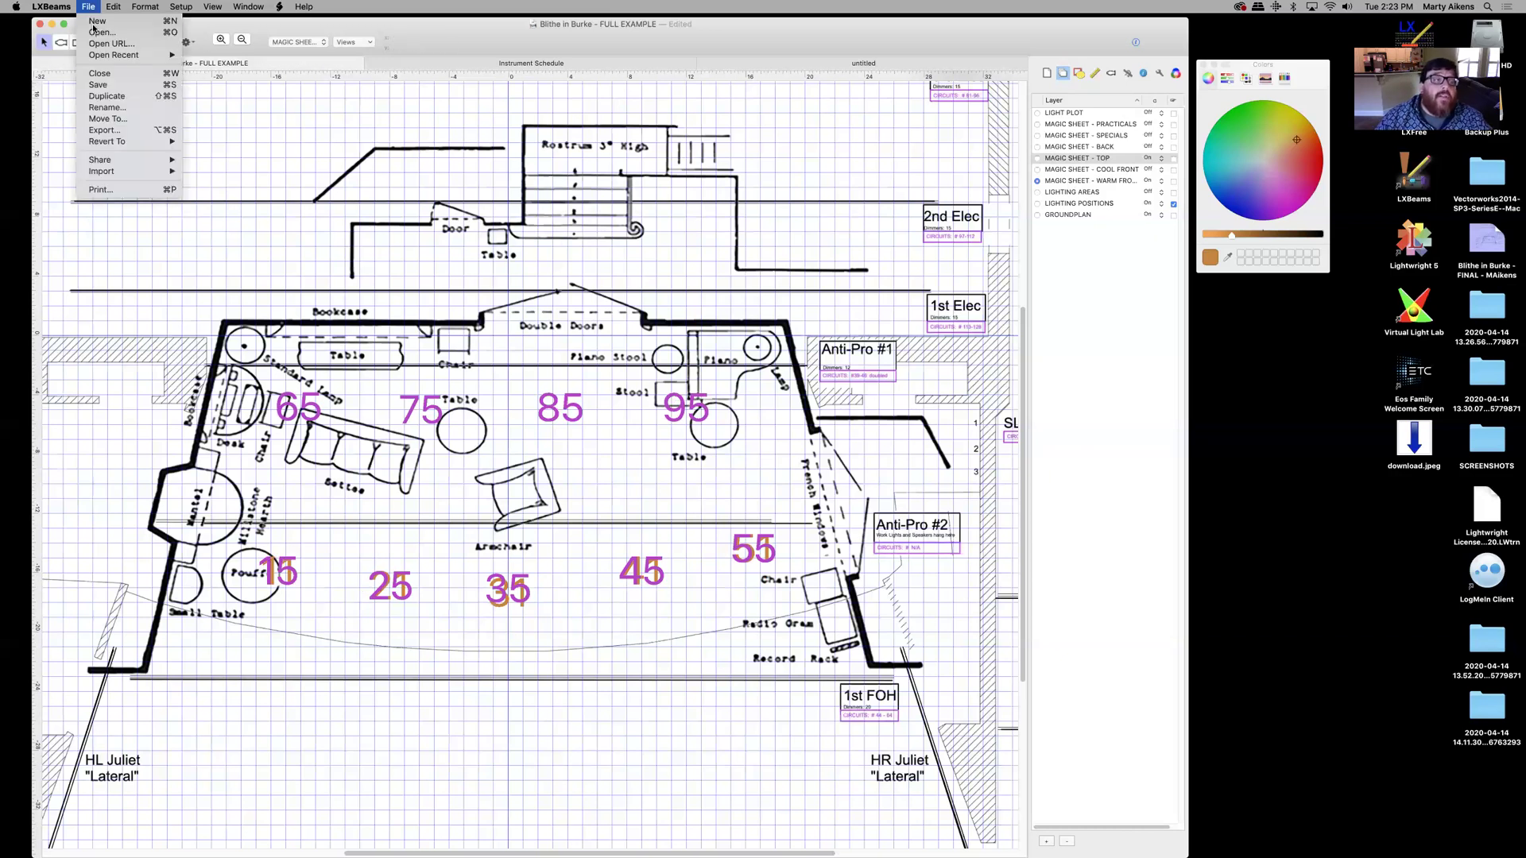
click(108, 85)
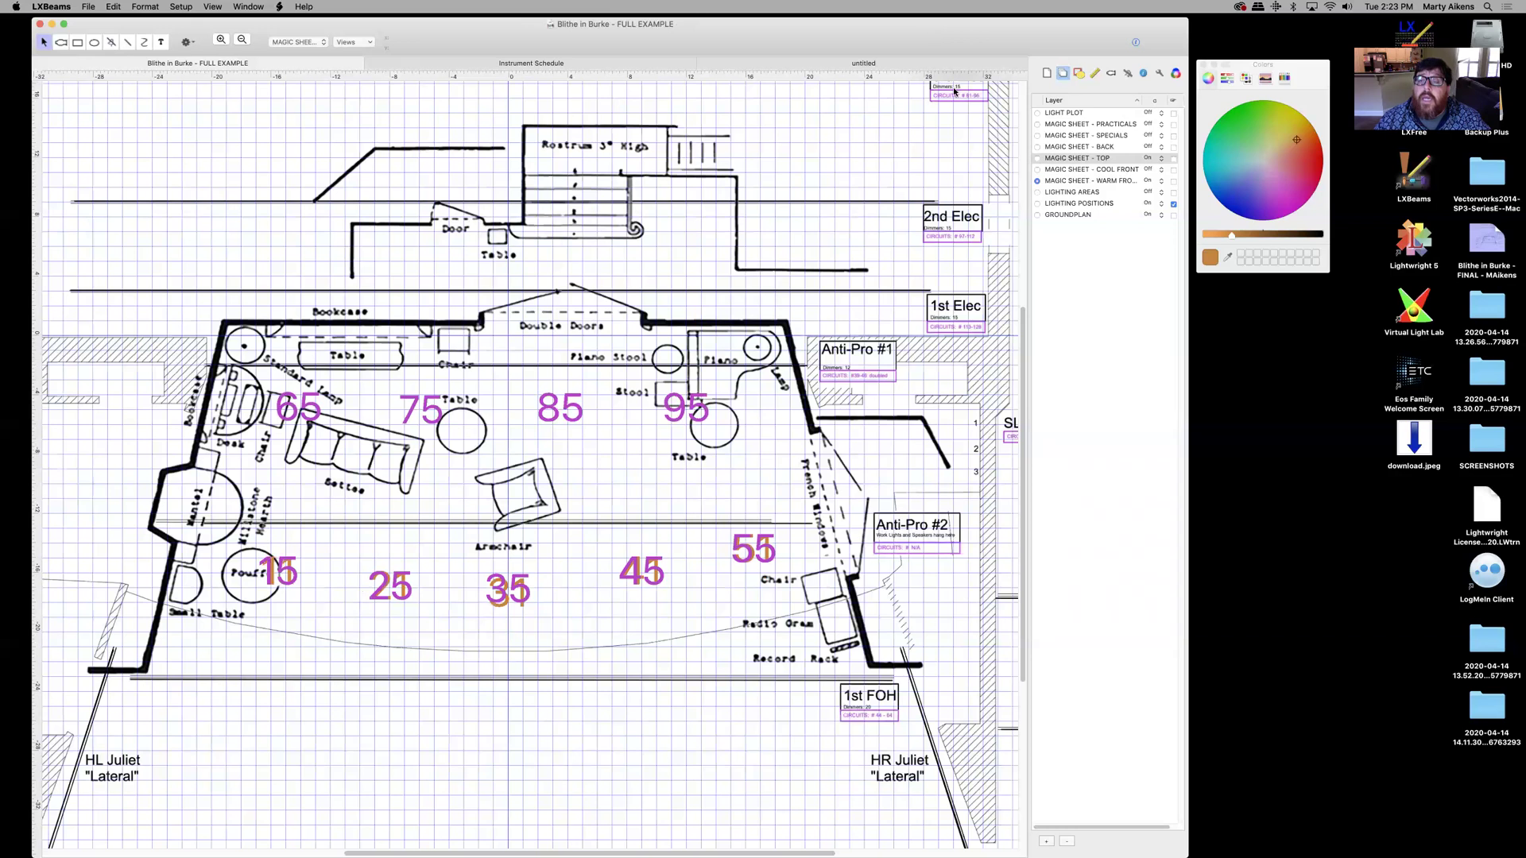
click(1161, 159)
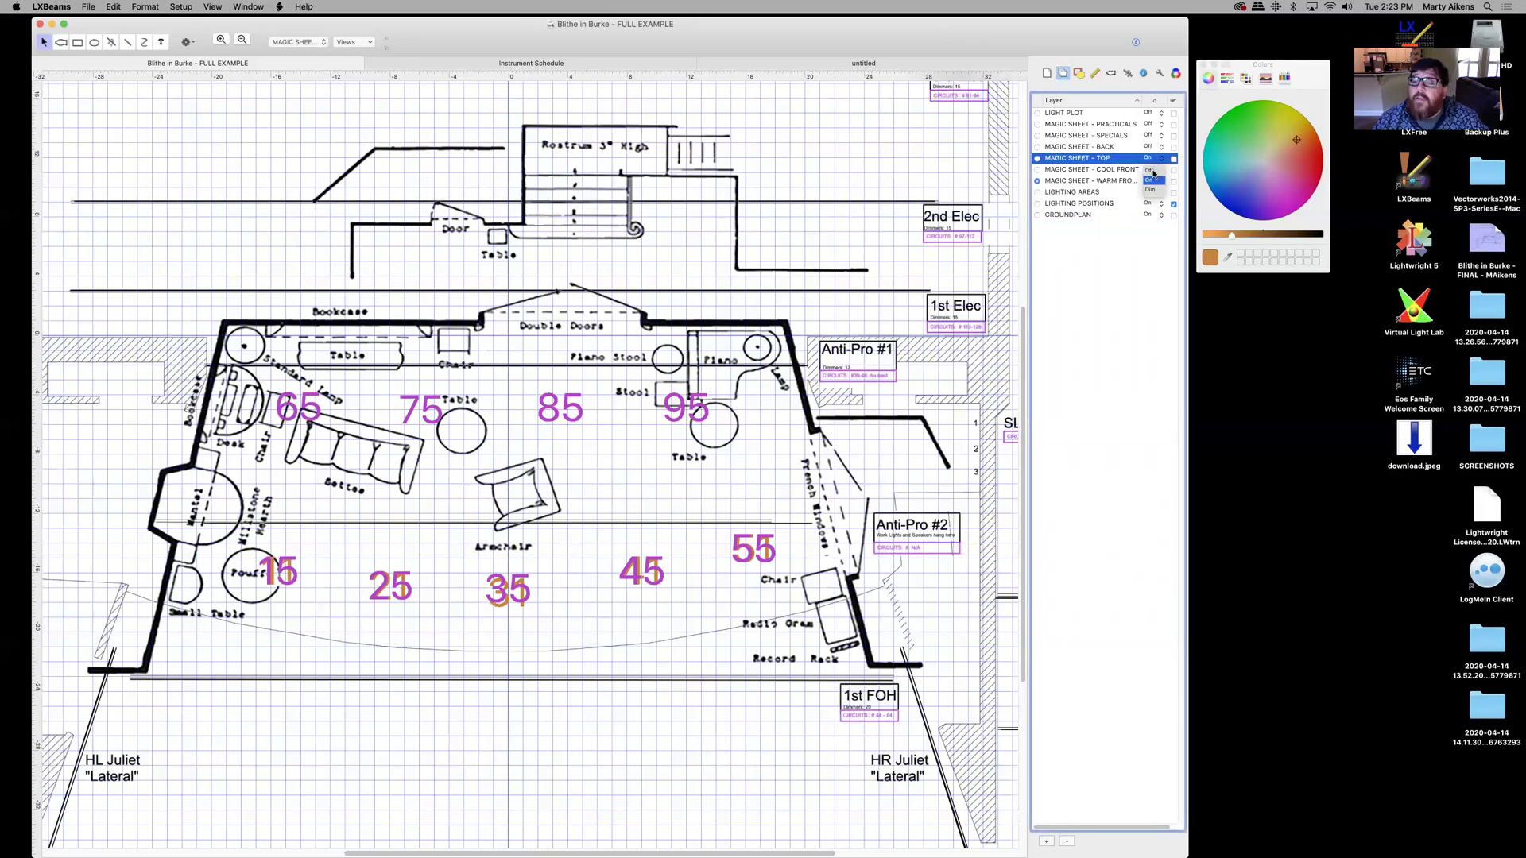
click(1153, 170)
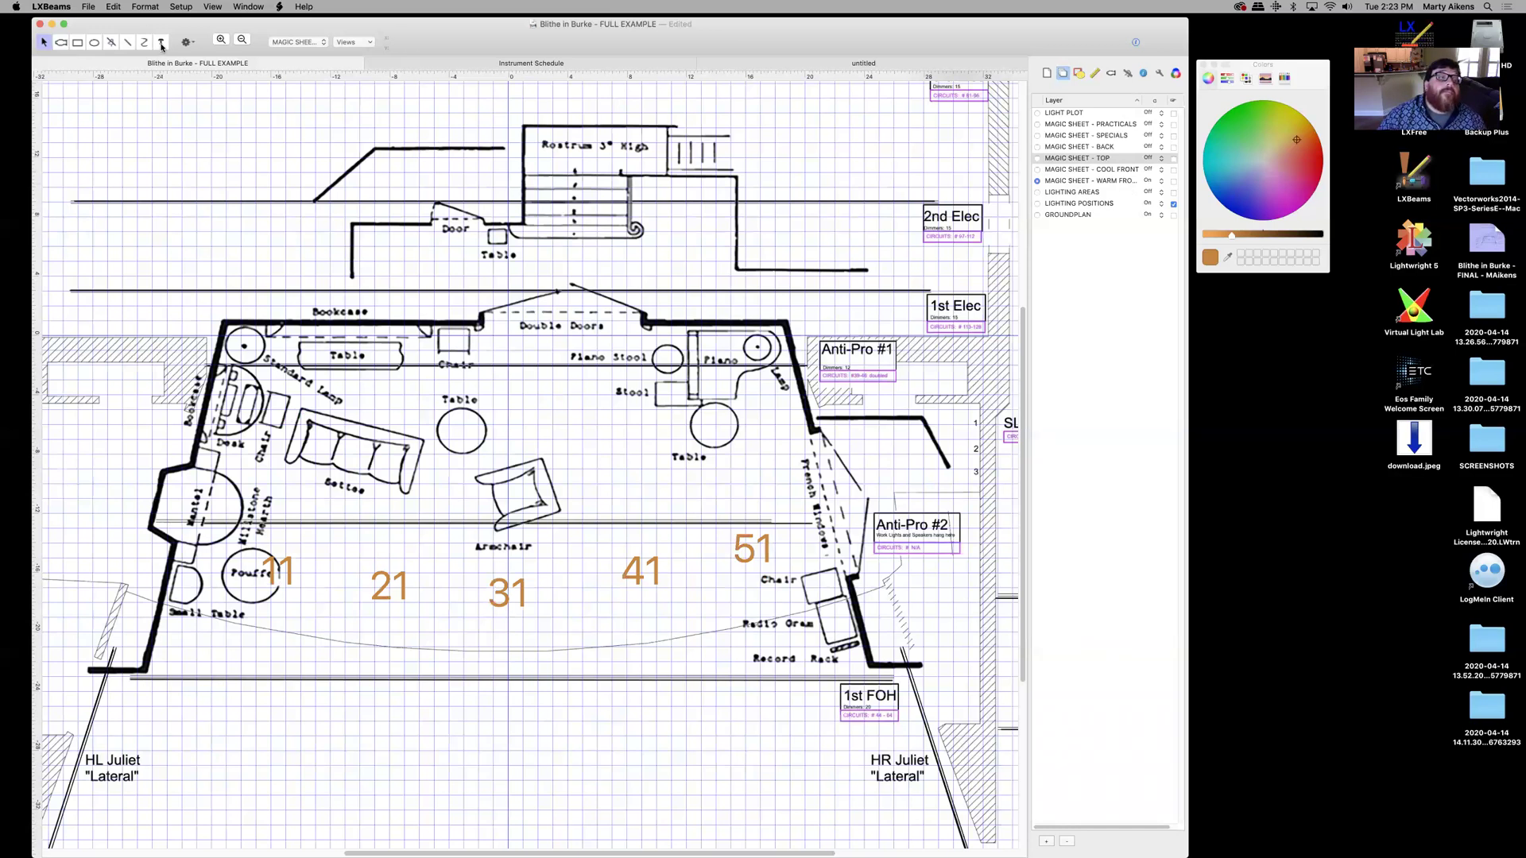
click(88, 6)
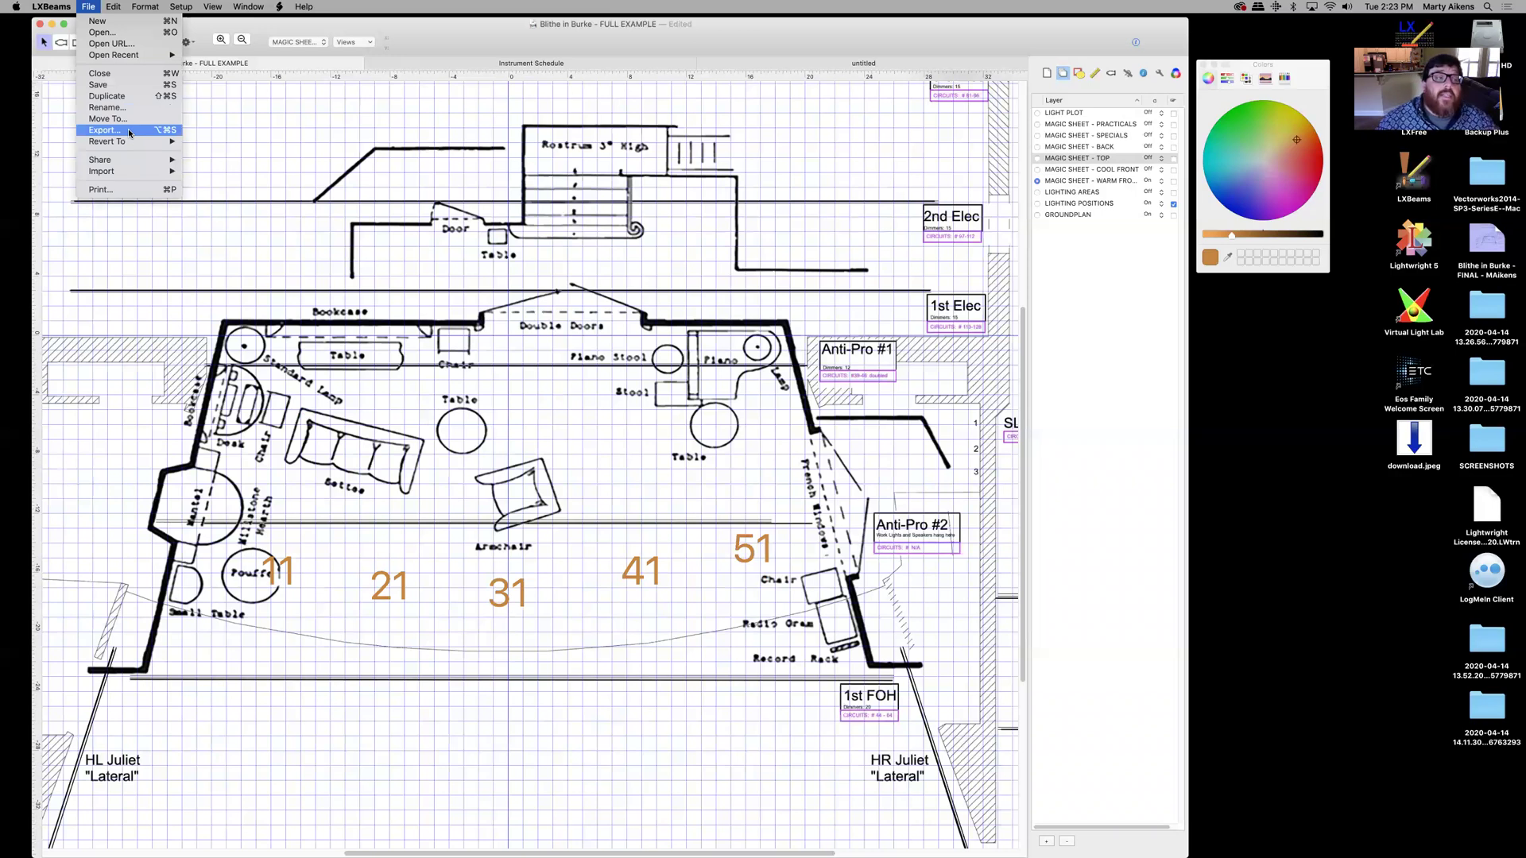
click(764, 27)
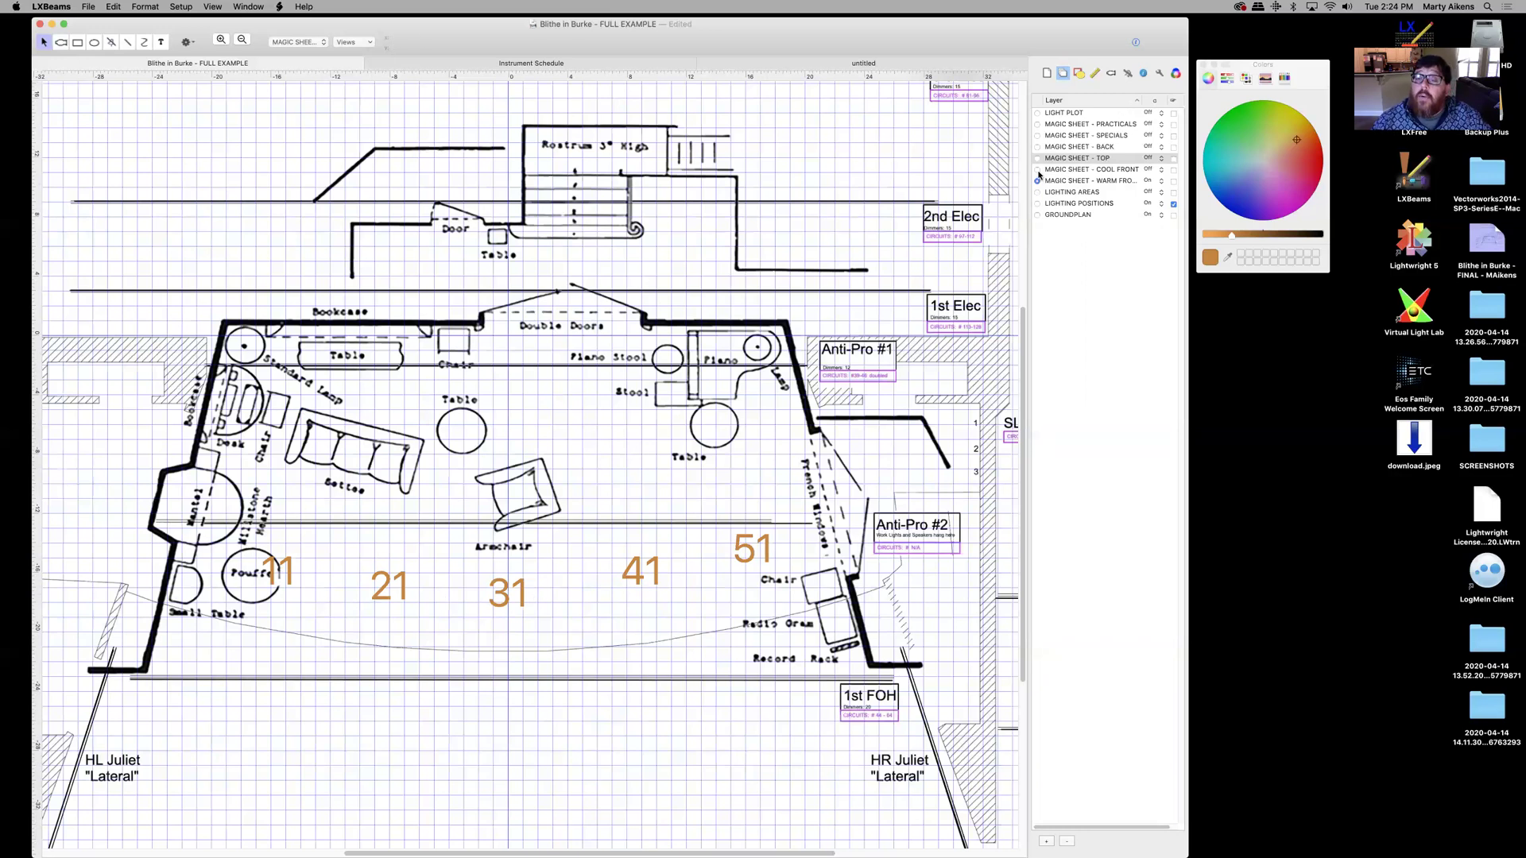
click(1148, 170)
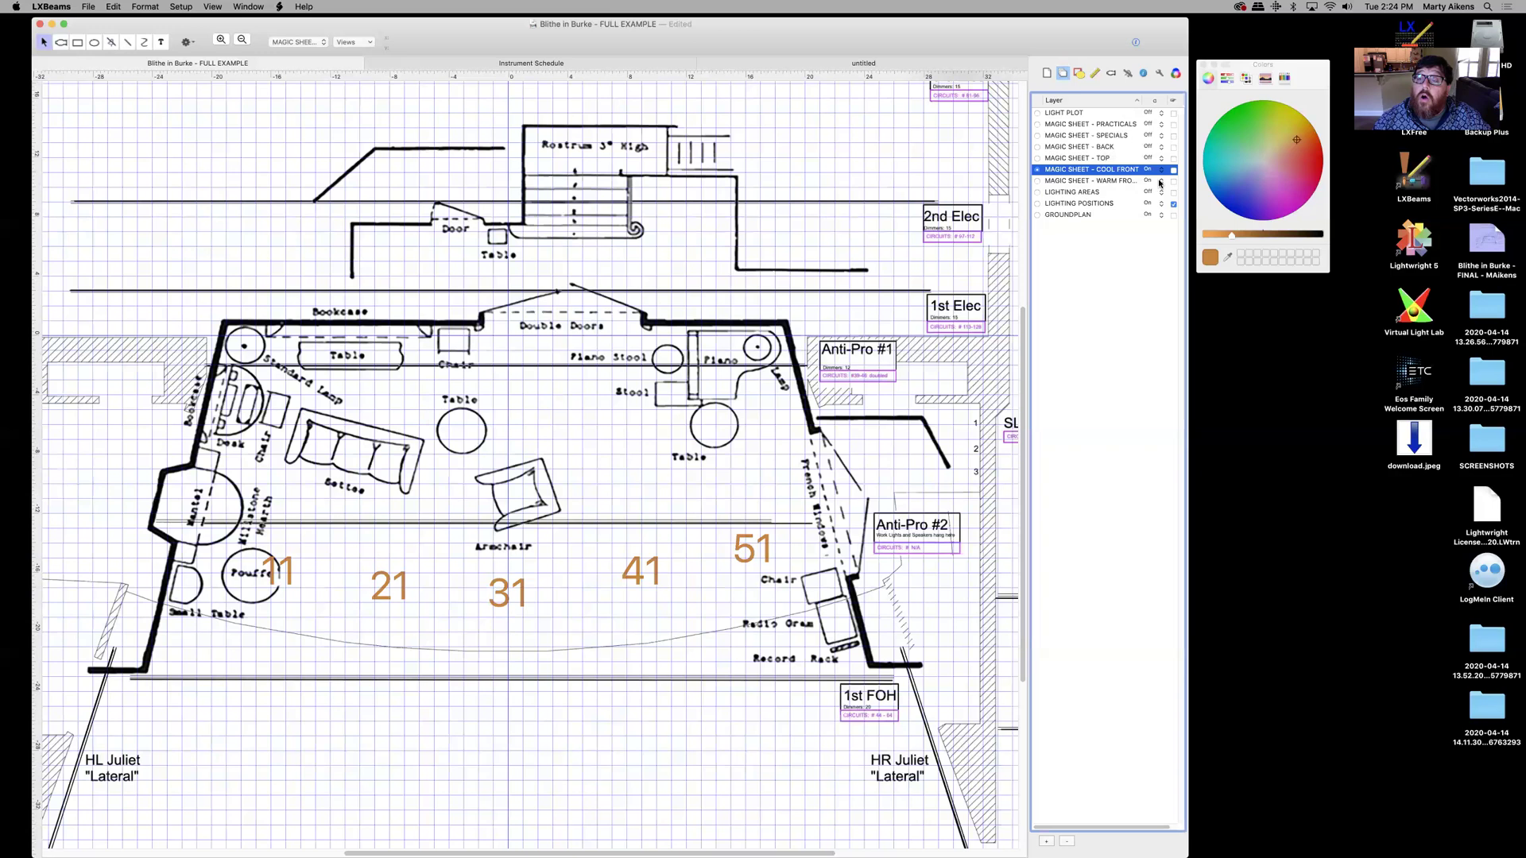
click(1159, 183)
click(1133, 173)
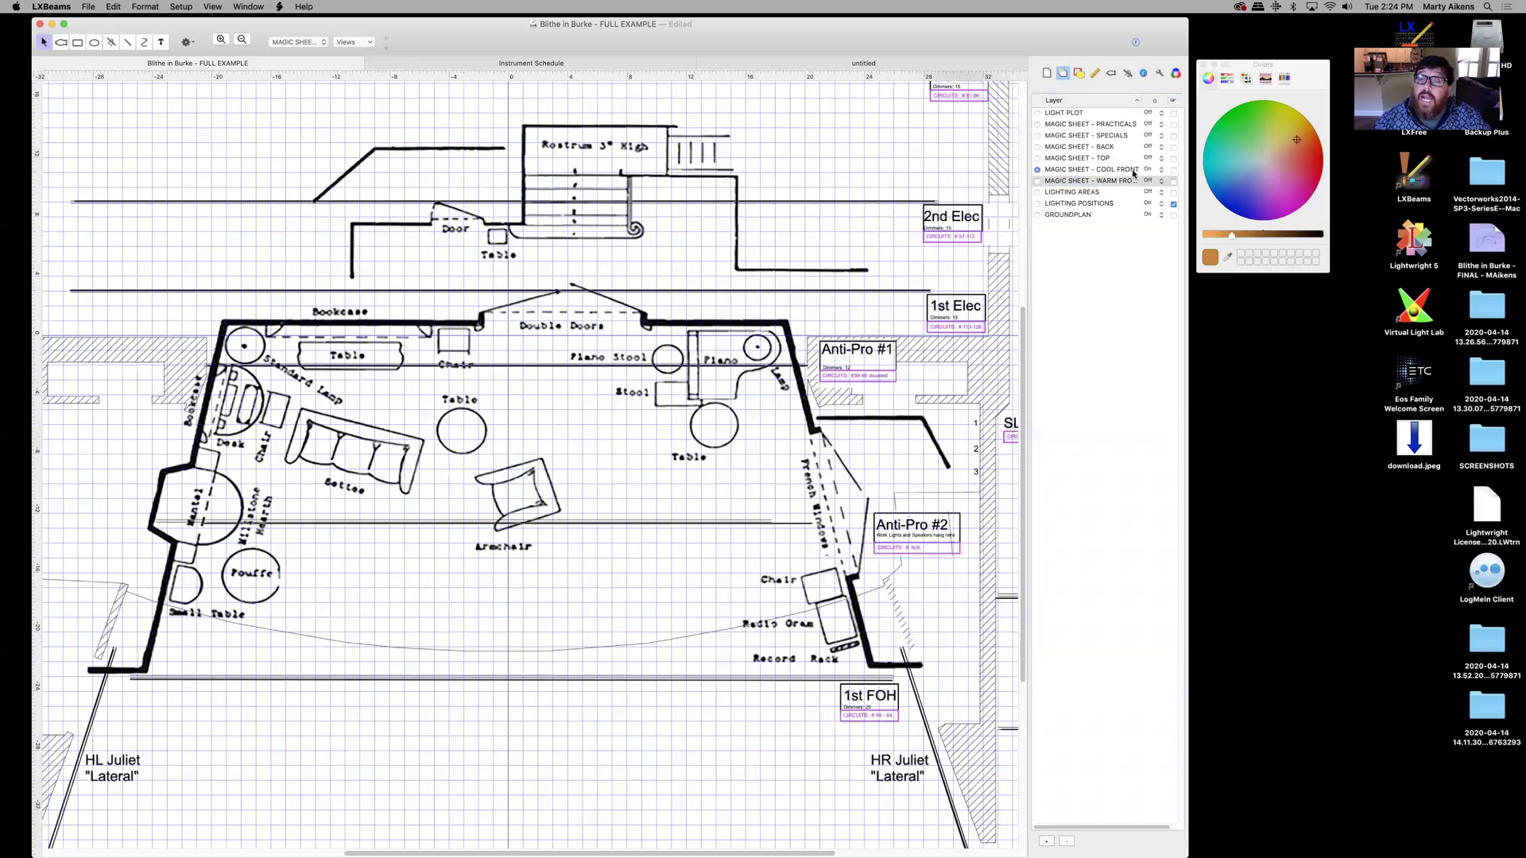
click(1111, 170)
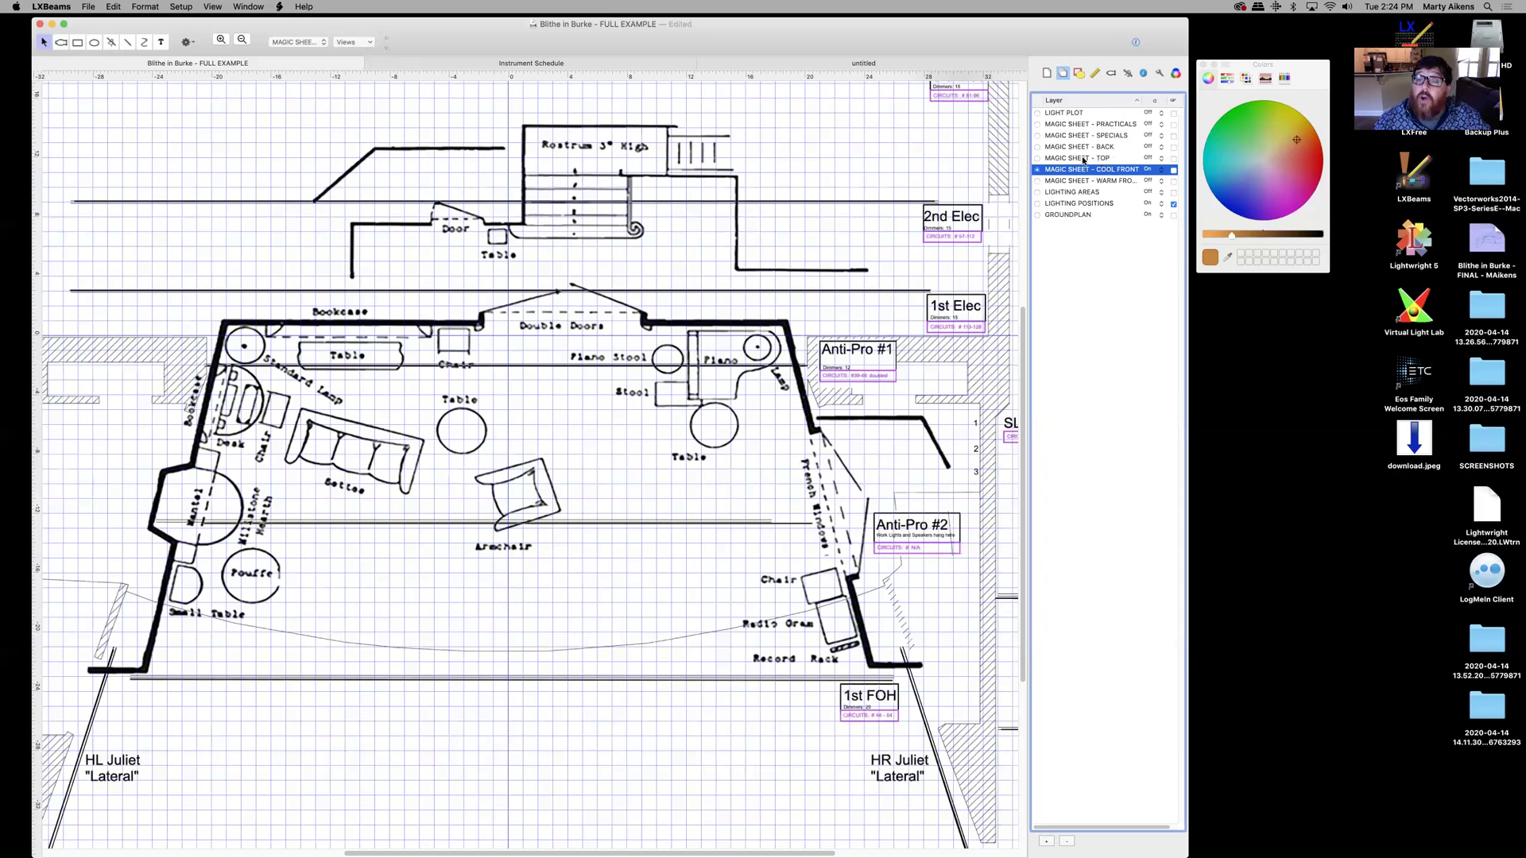
click(1083, 159)
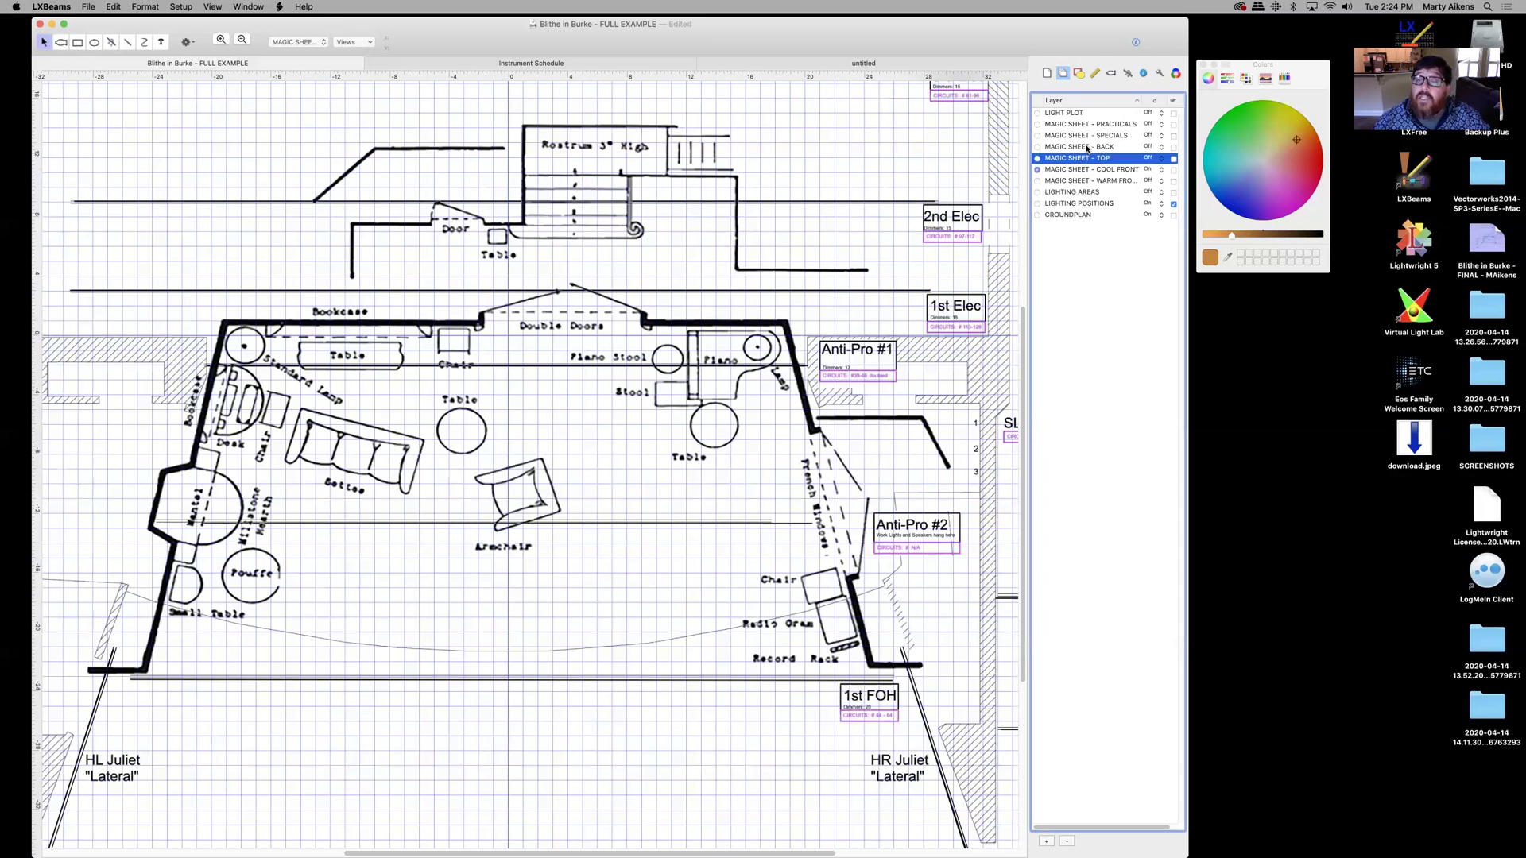
click(1086, 148)
click(1086, 137)
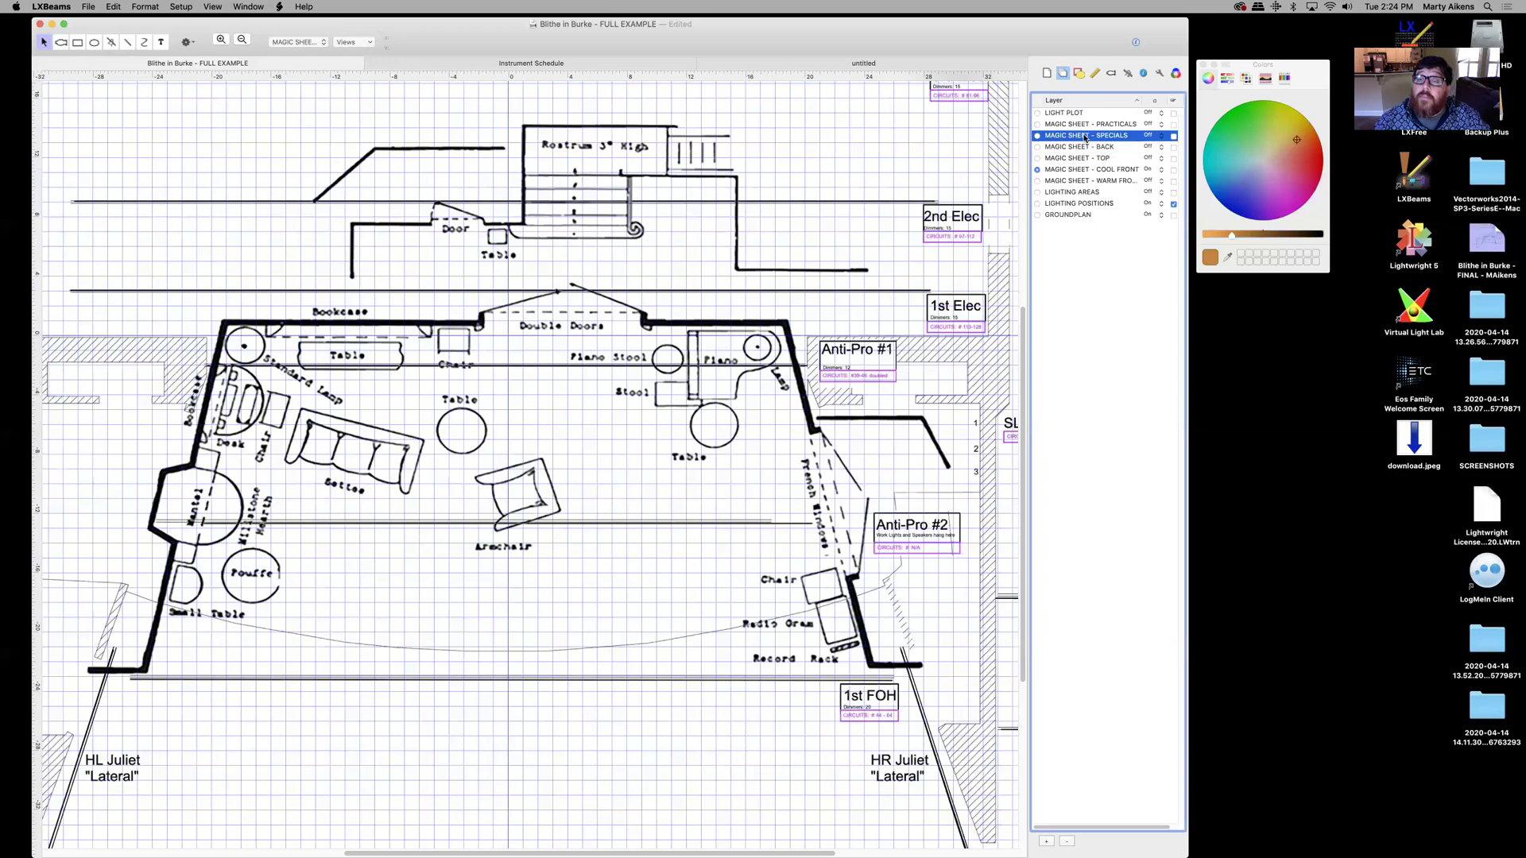
click(1081, 125)
click(1090, 170)
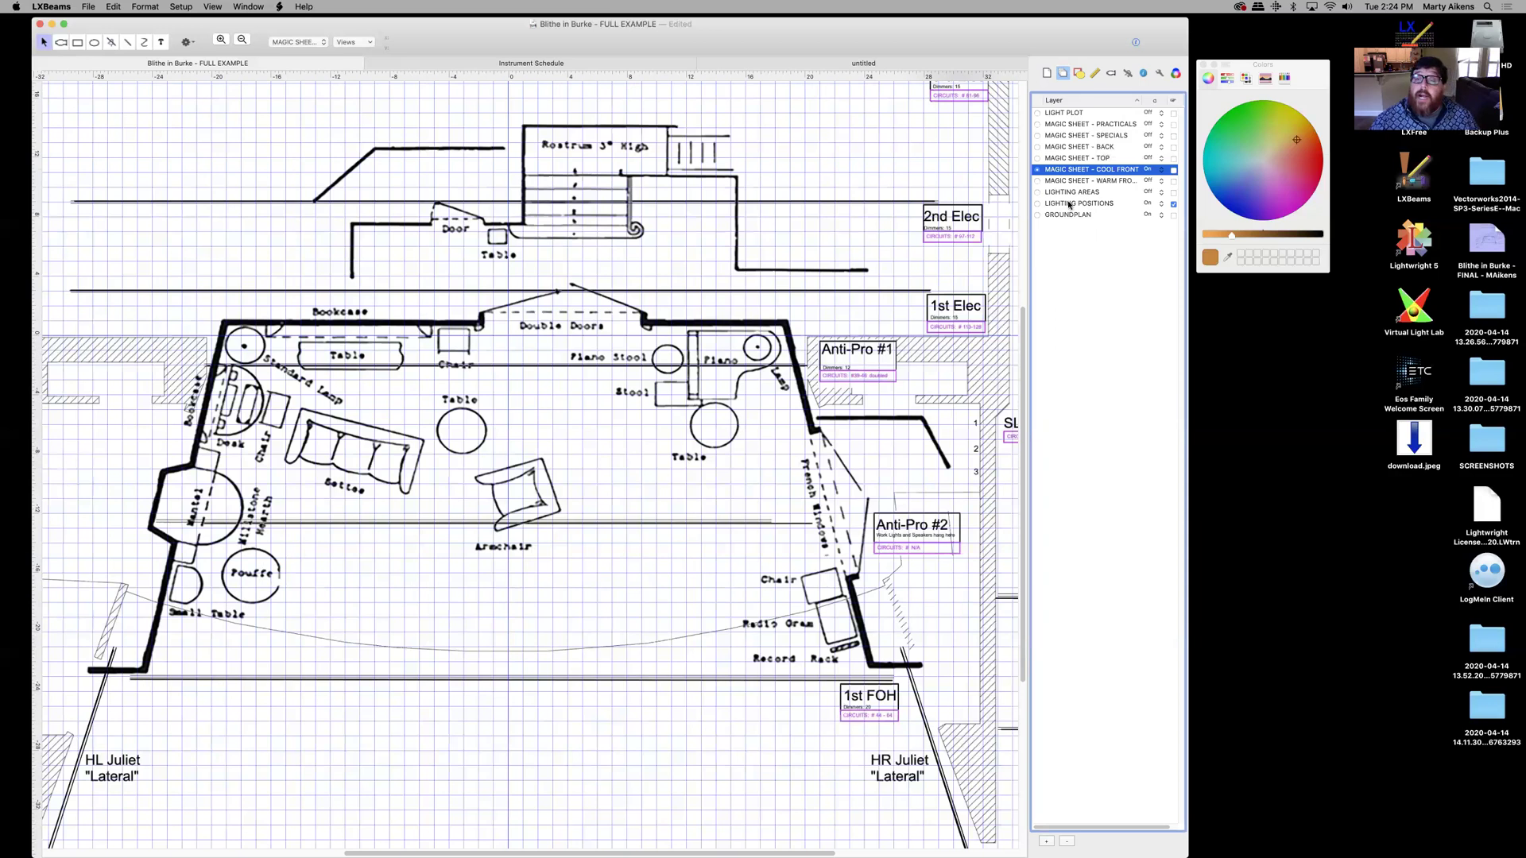
click(1125, 182)
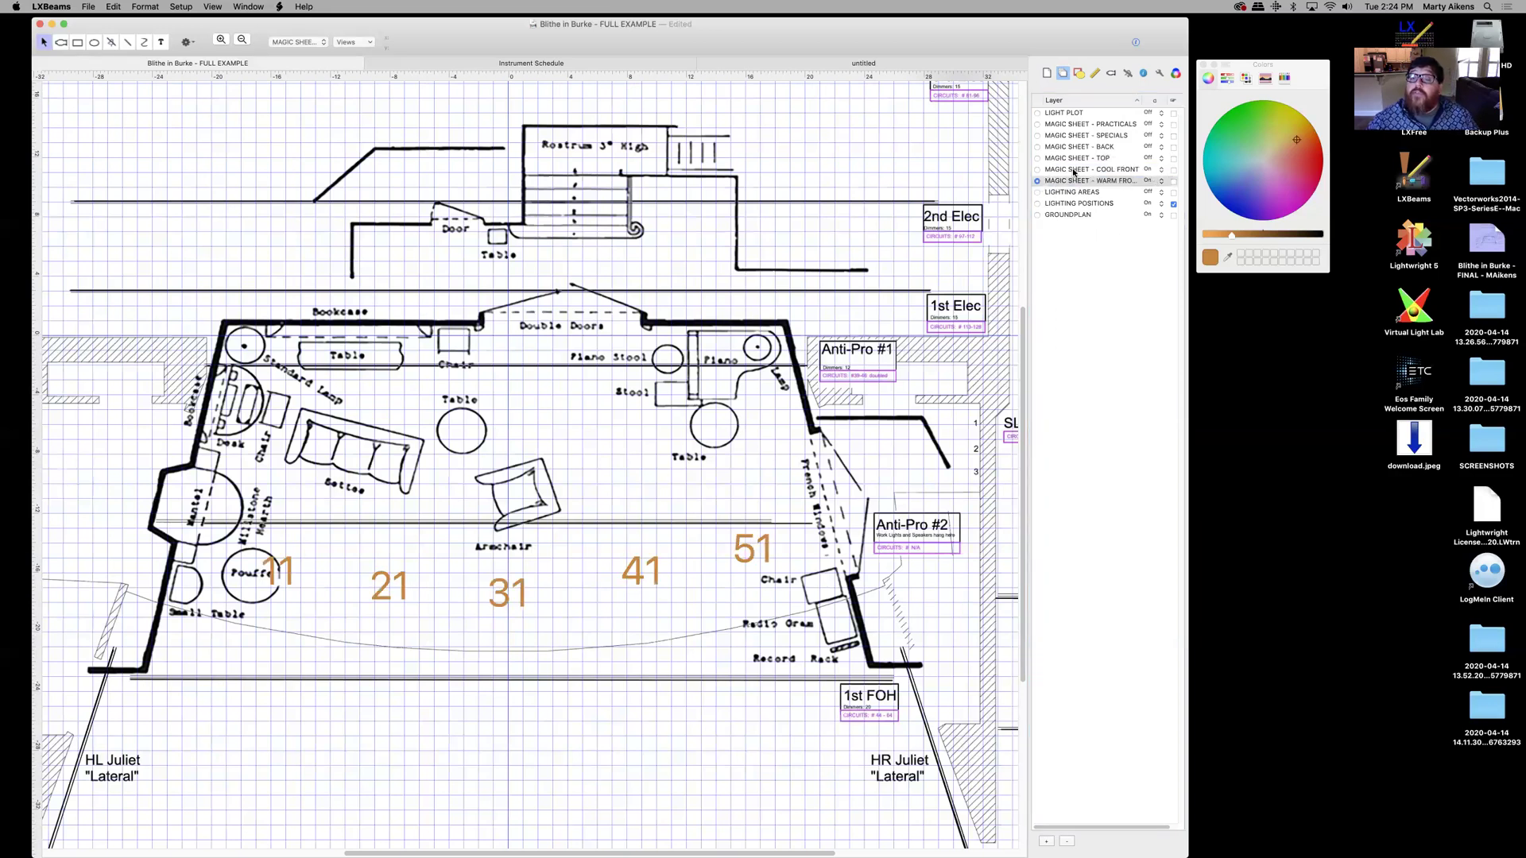
Set MAGIC SHEET - TOP to On and MAGIC SHEET - WARM FRONT to Off
click(1038, 160)
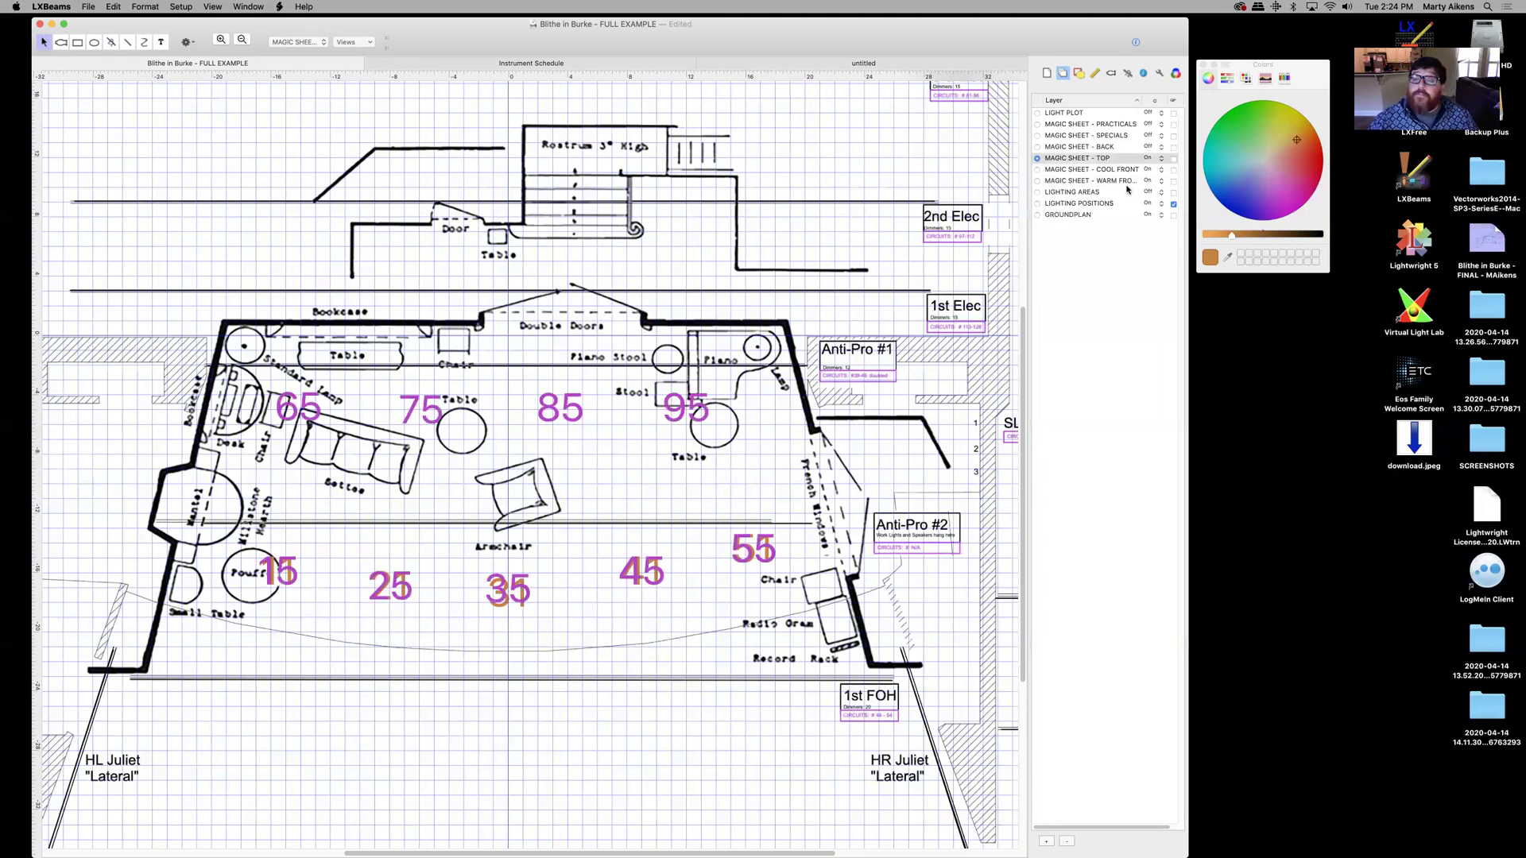
click(1157, 182)
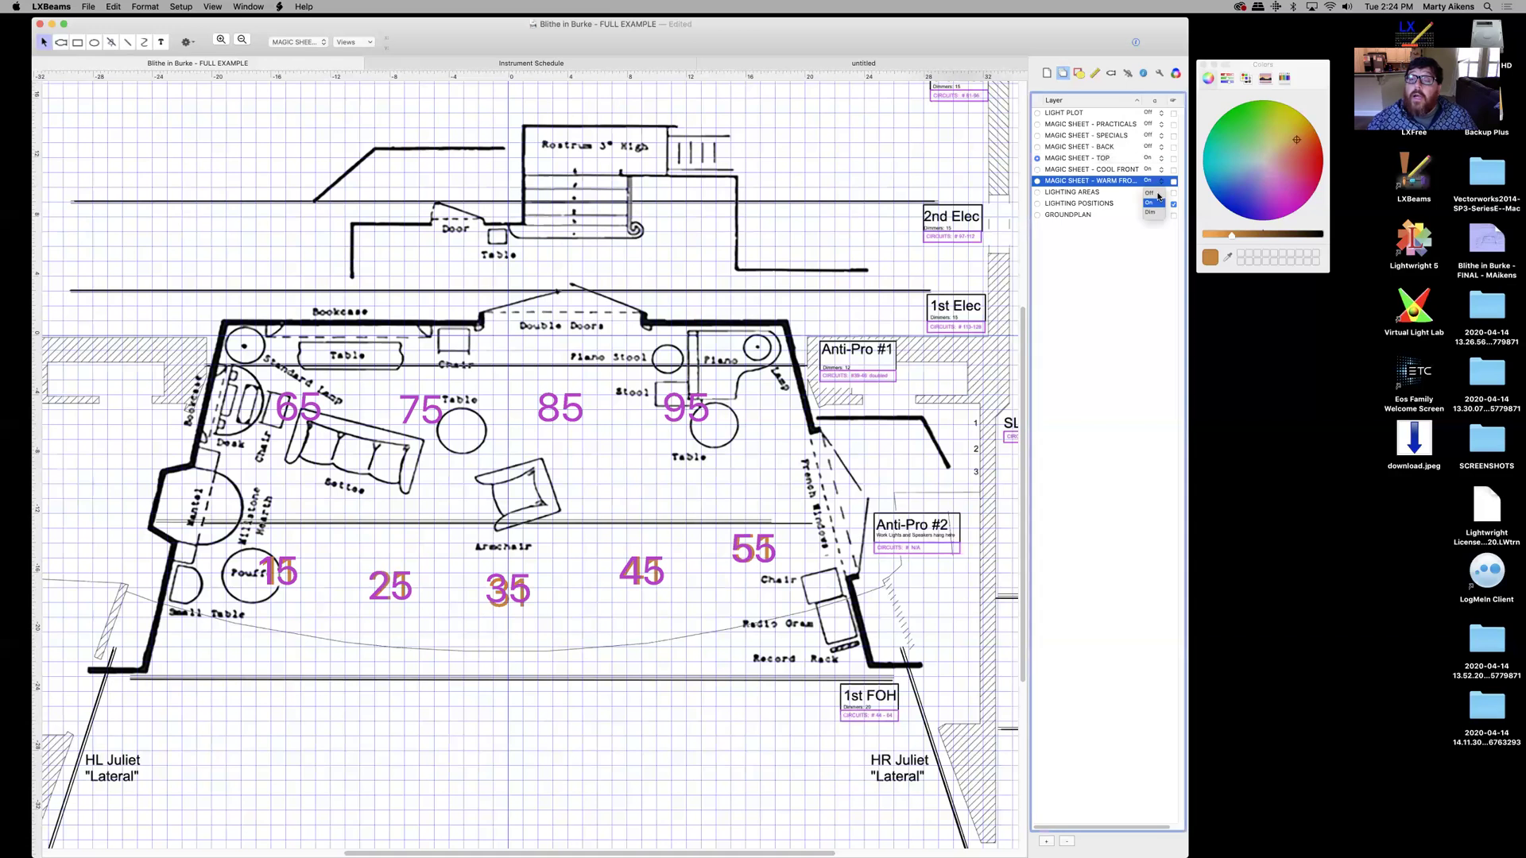
click(1150, 193)
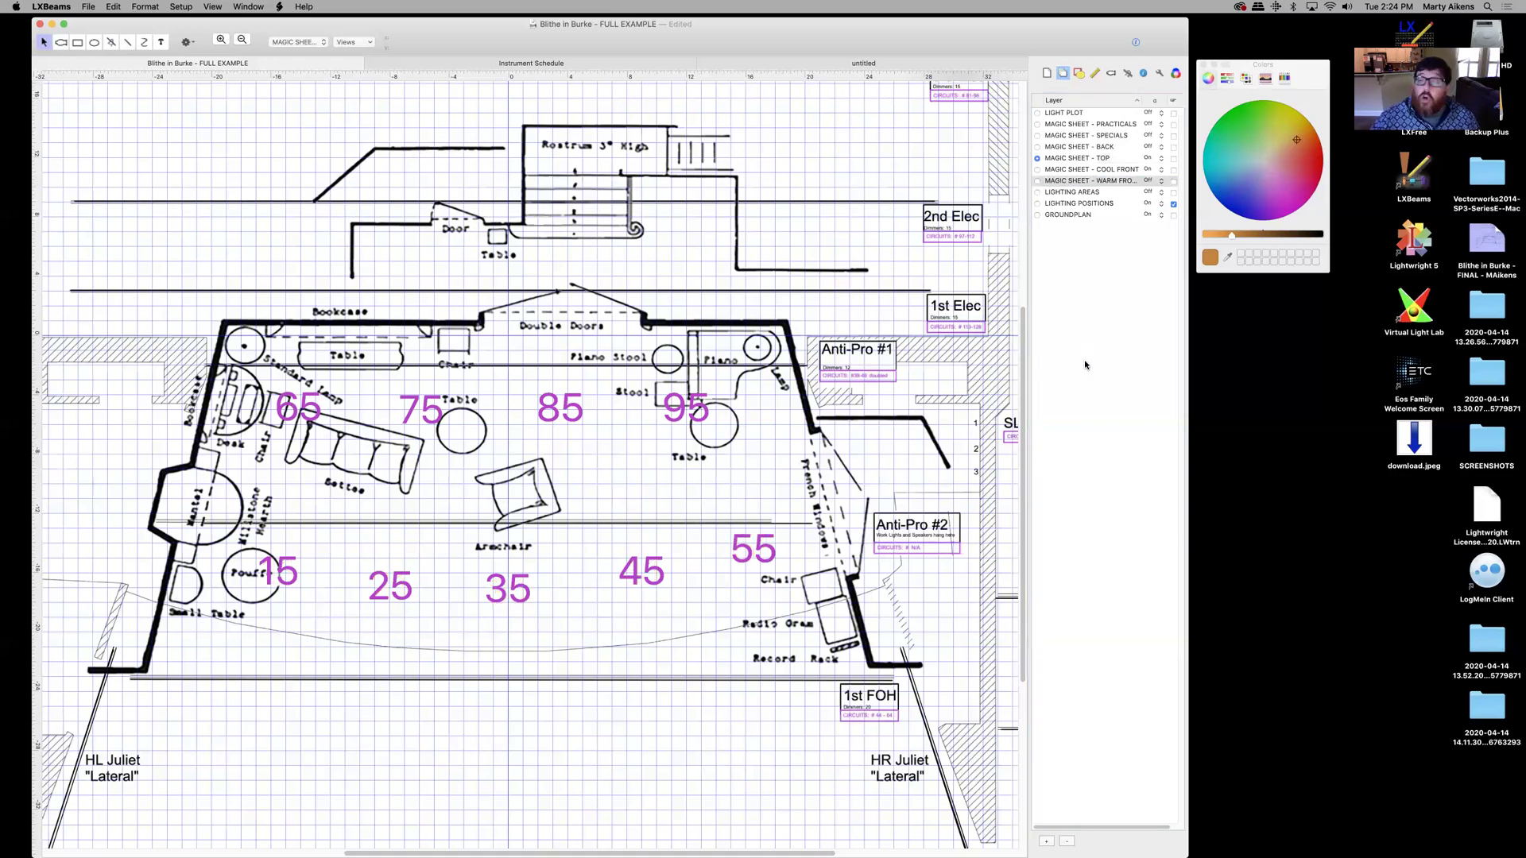